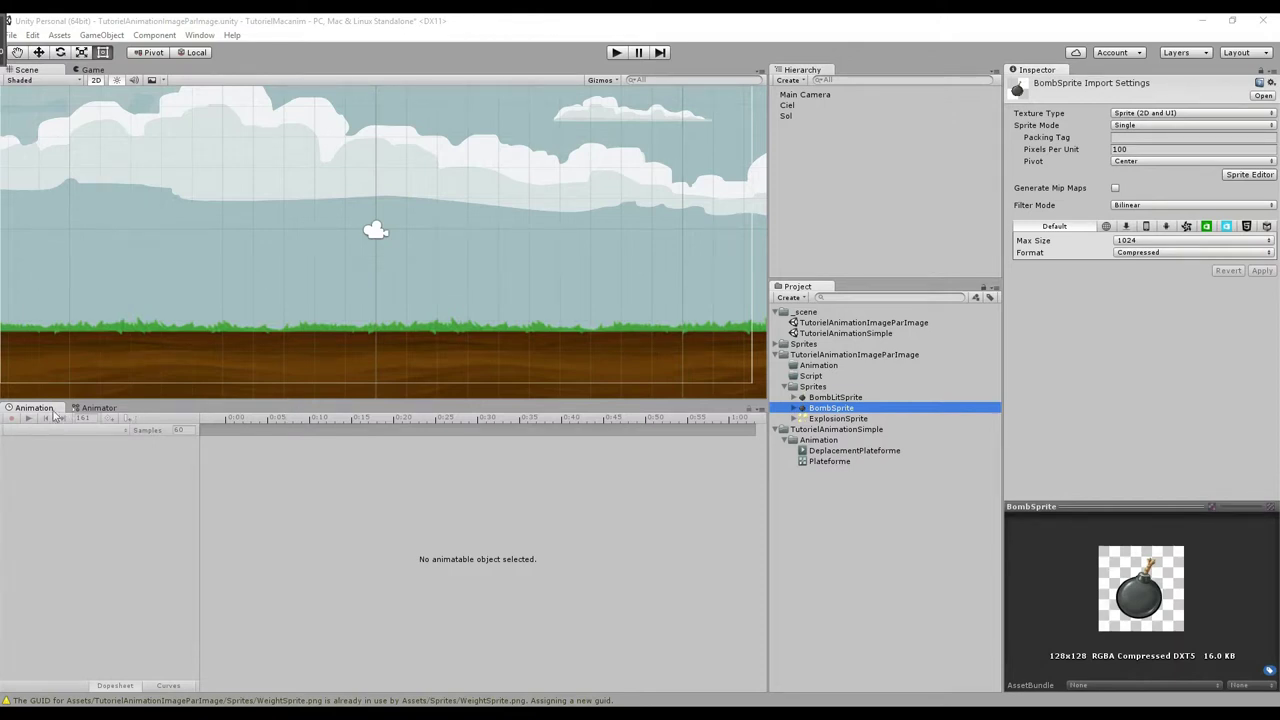
Look over the animator graph, the timeline, and the explosion and bomb sprite assets
{"action": "left_click", "coordinate": [95, 409]}
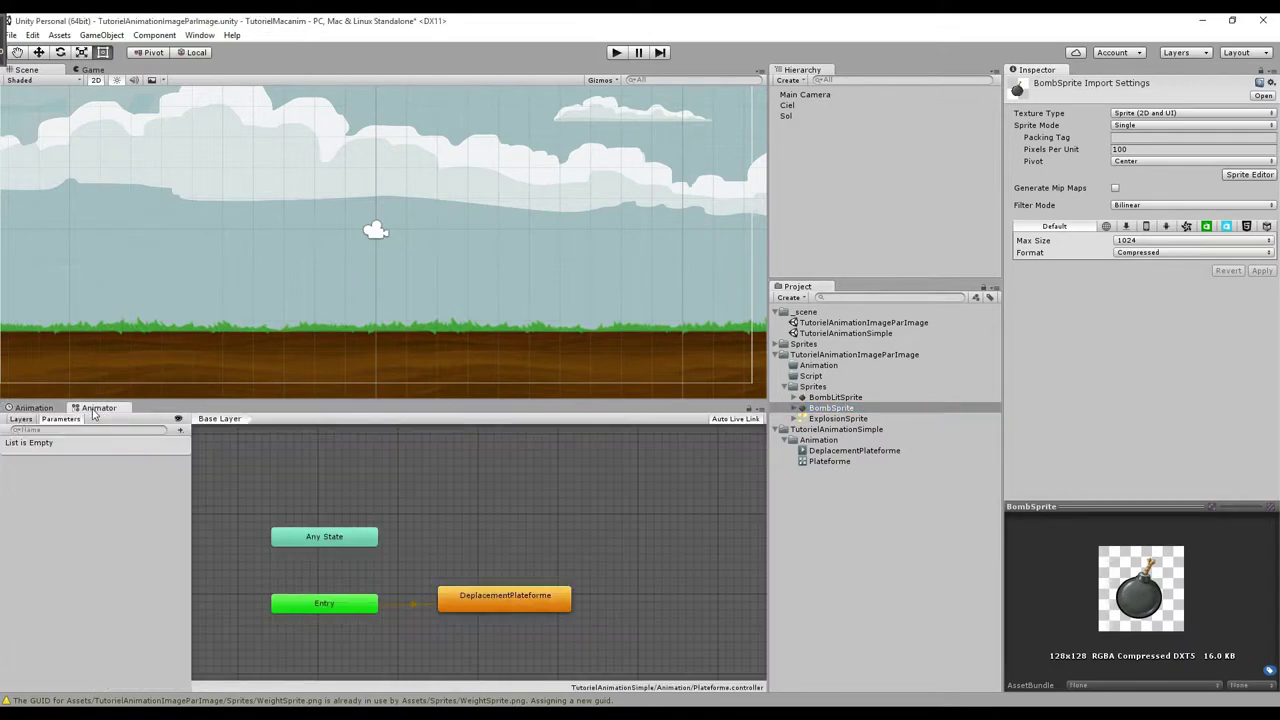
{"action": "left_click", "coordinate": [46, 409]}
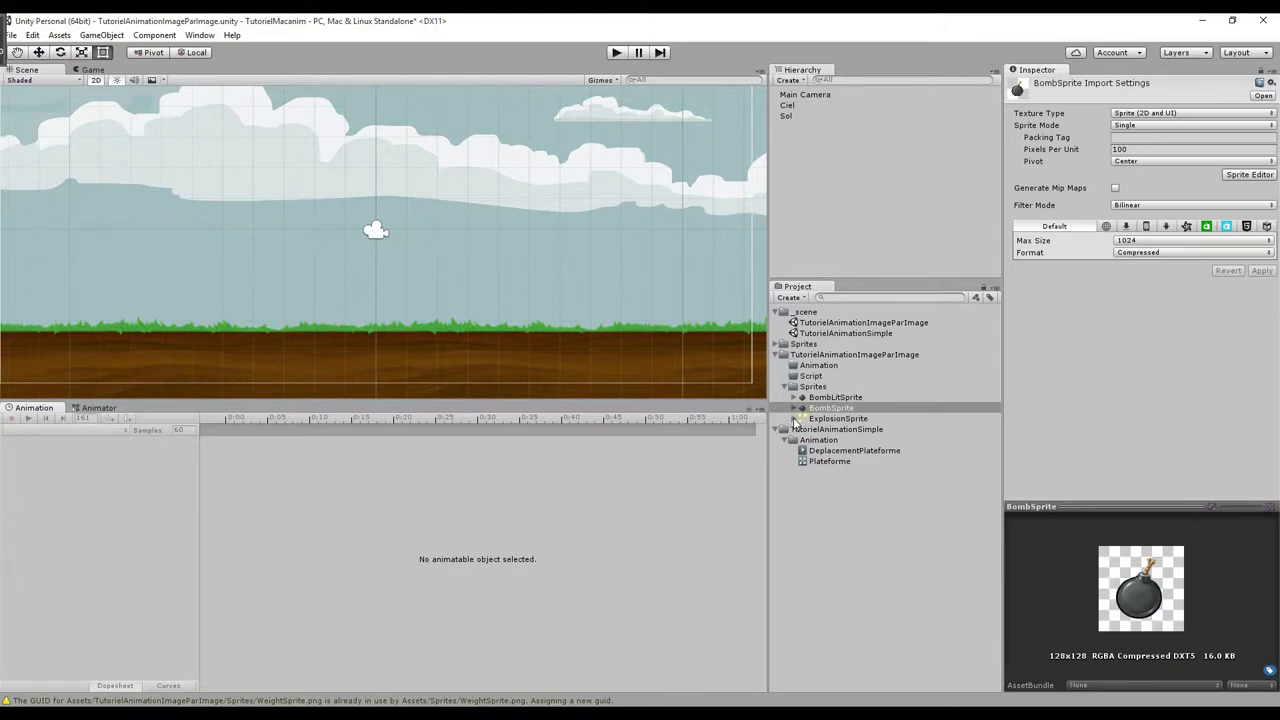
{"action": "left_click", "coordinate": [820, 419]}
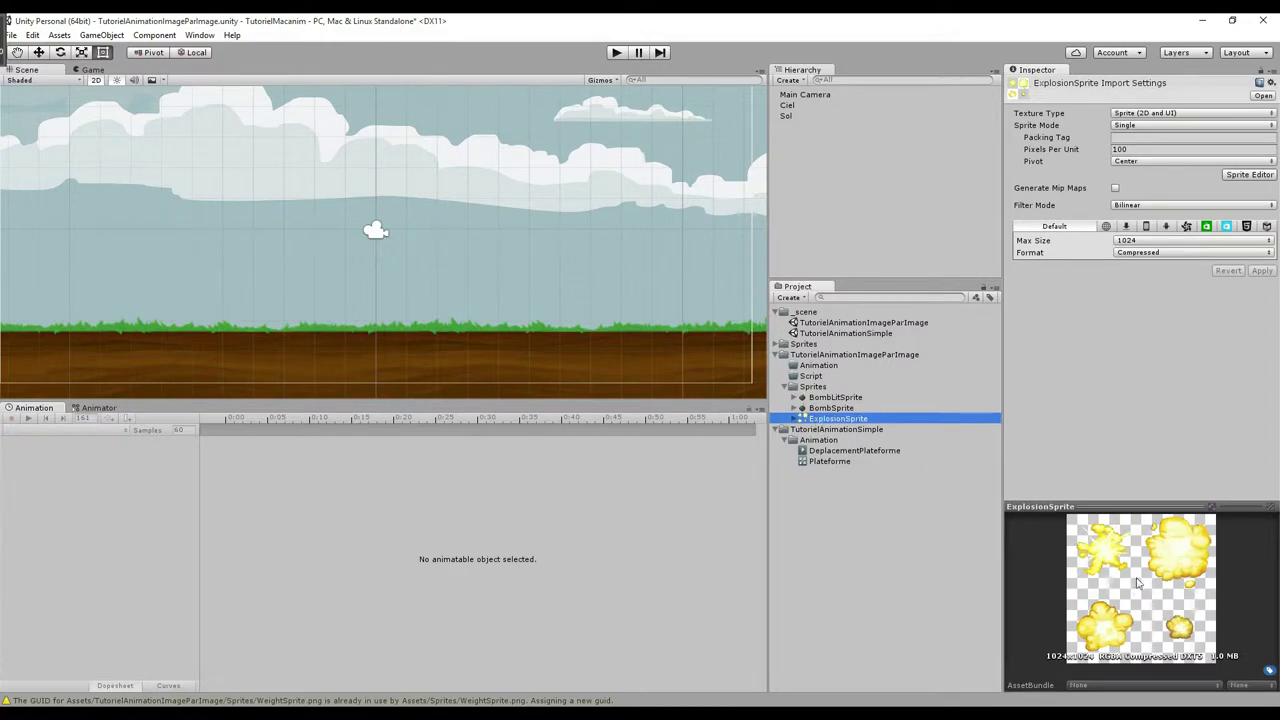
{"action": "left_click", "coordinate": [825, 410]}
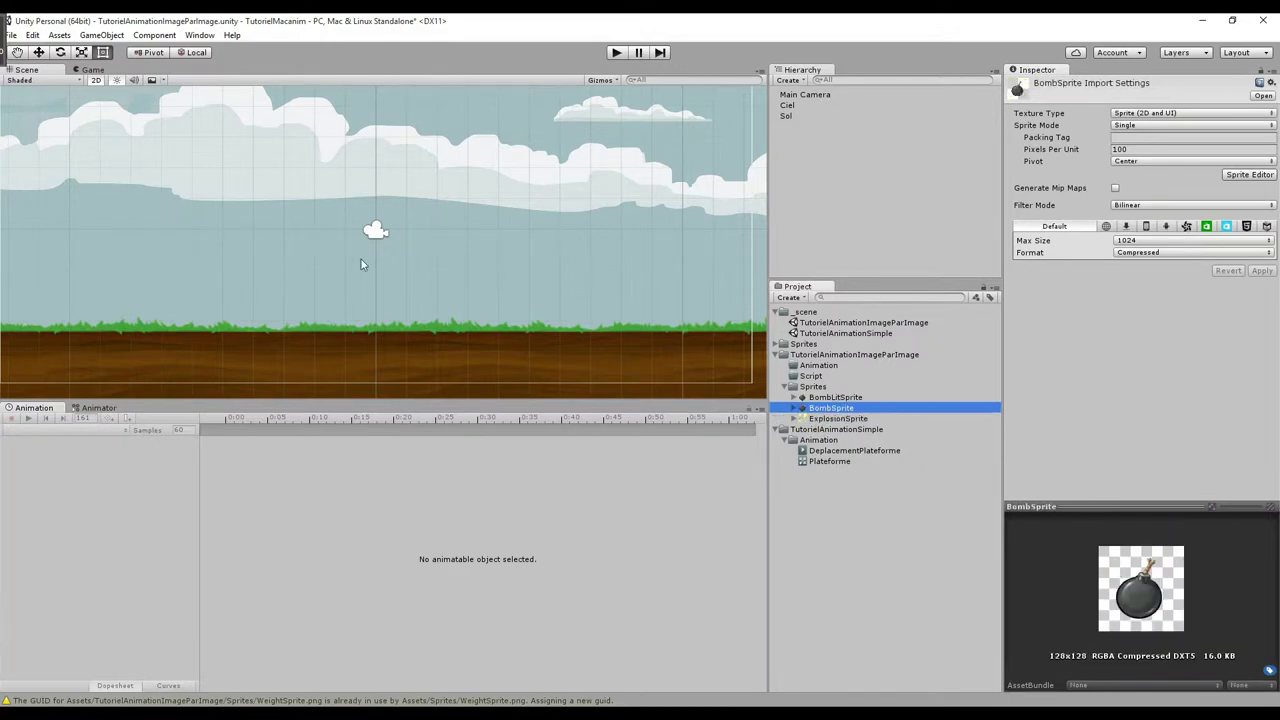
Drag BombSprite into the scene above the grass and name the new object Bombe
{"action": "mouse_move", "coordinate": [825, 413]}
{"action": "left_mouse_down"}
{"action": "mouse_move", "coordinate": [306, 268]}
{"action": "mouse_move", "coordinate": [262, 289]}
{"action": "left_mouse_up"}
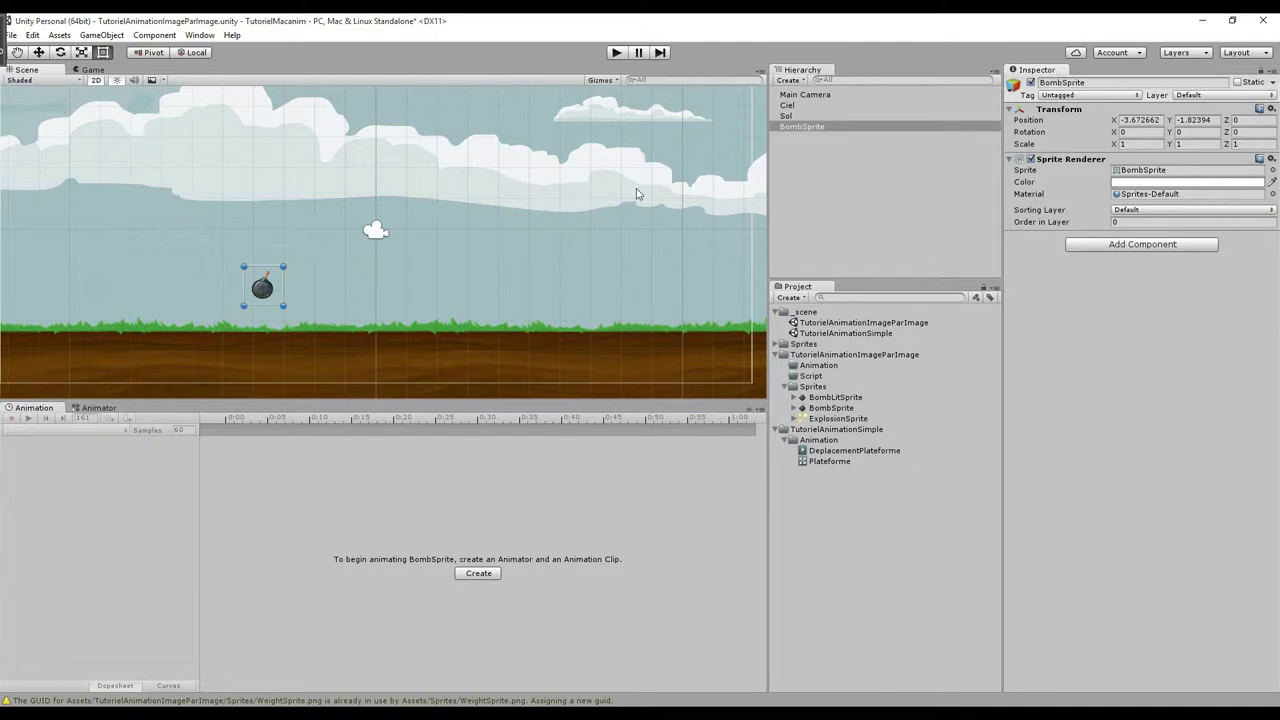
{"action": "left_click", "coordinate": [801, 127]}
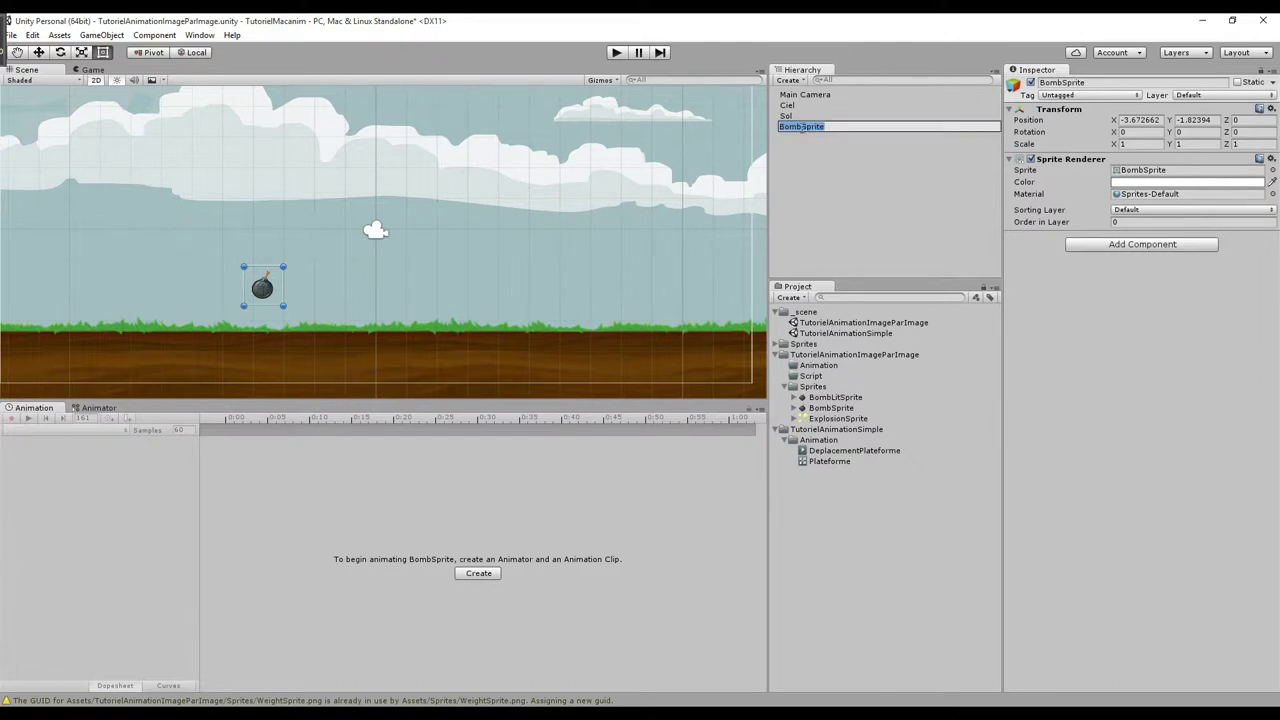
{"action": "type", "text": "Bombe"}
{"action": "key", "text": "Return"}
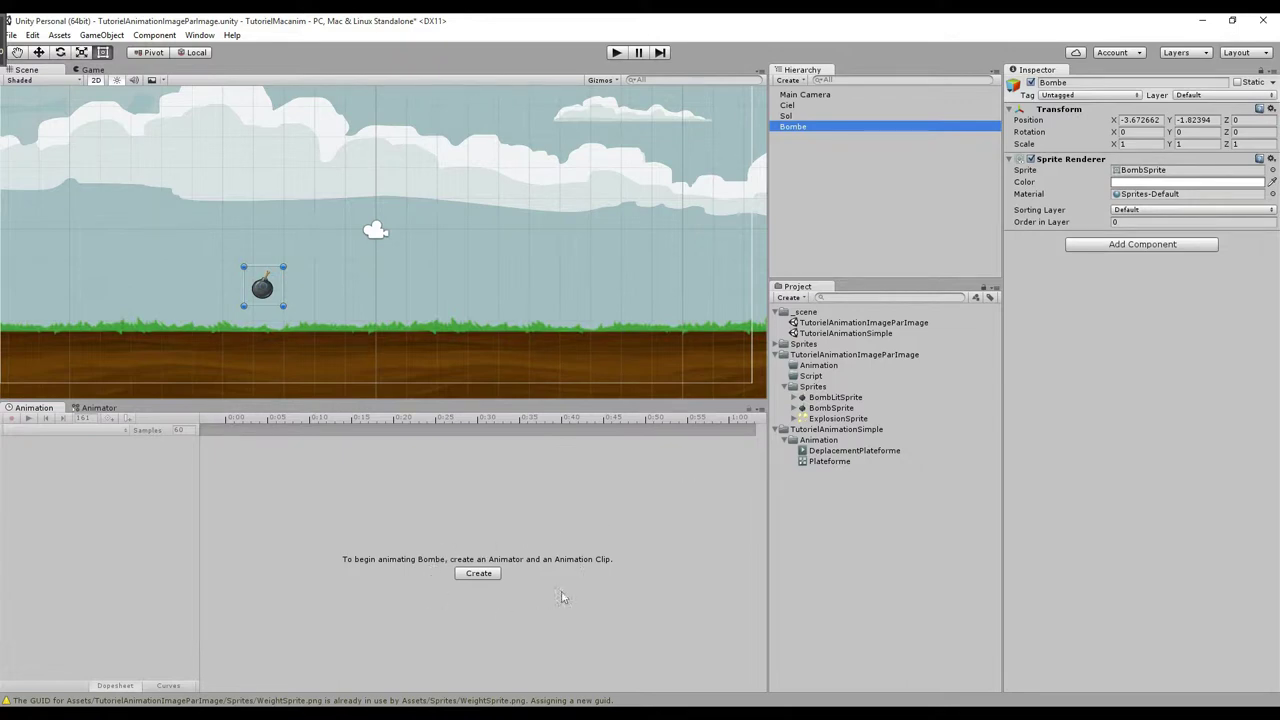
{"action": "left_click", "coordinate": [816, 420]}
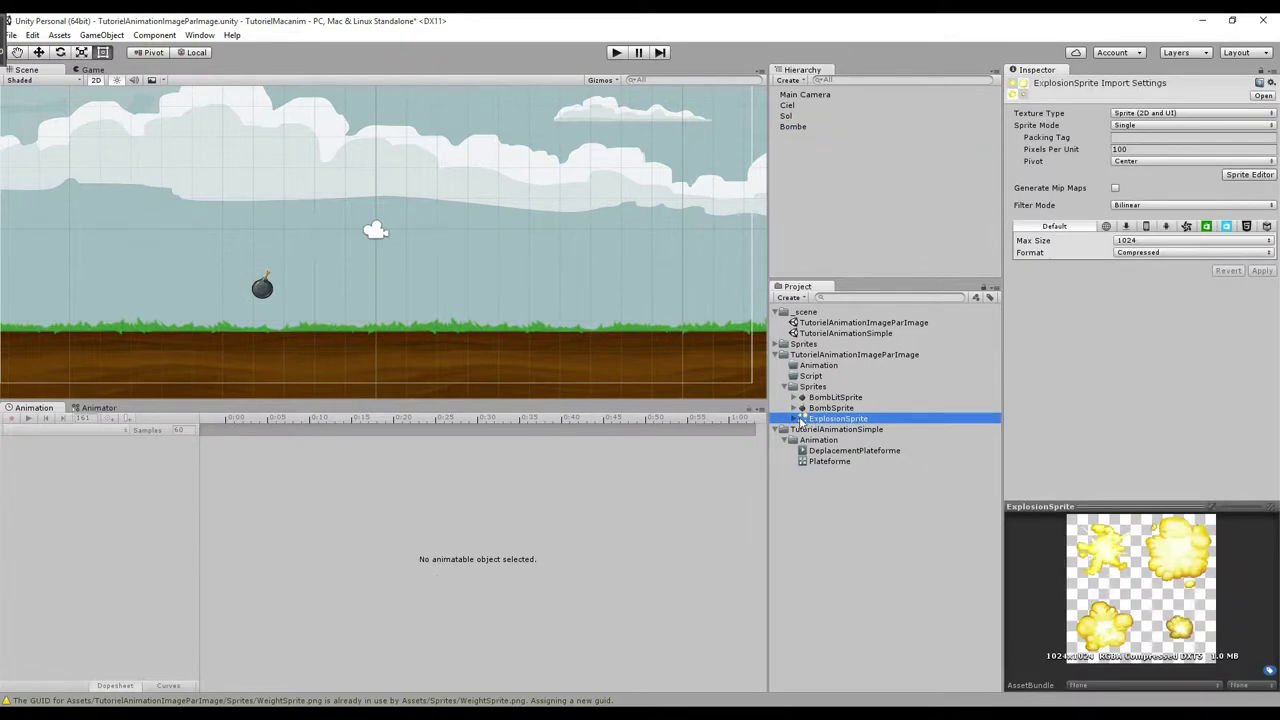
Switch ExplosionSprite's Sprite Mode from Single to Multiple and launch the Sprite Editor
{"action": "left_click", "coordinate": [796, 420]}
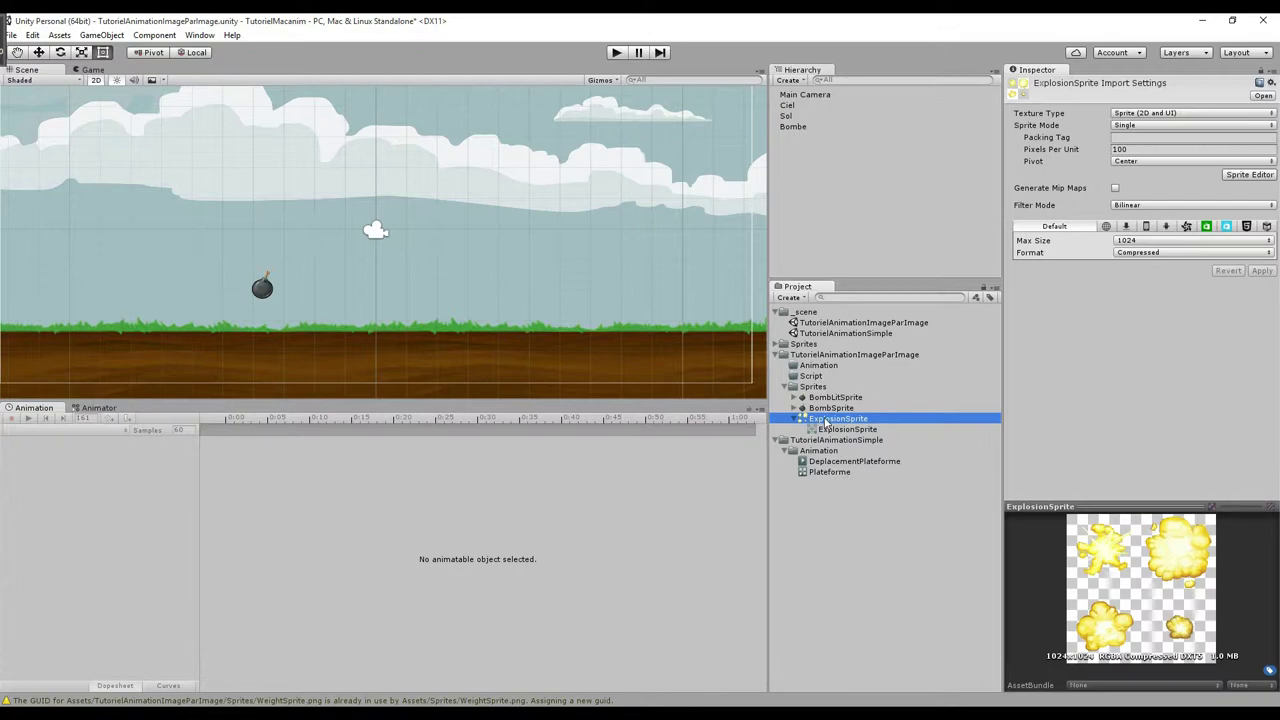
{"action": "left_click", "coordinate": [826, 419]}
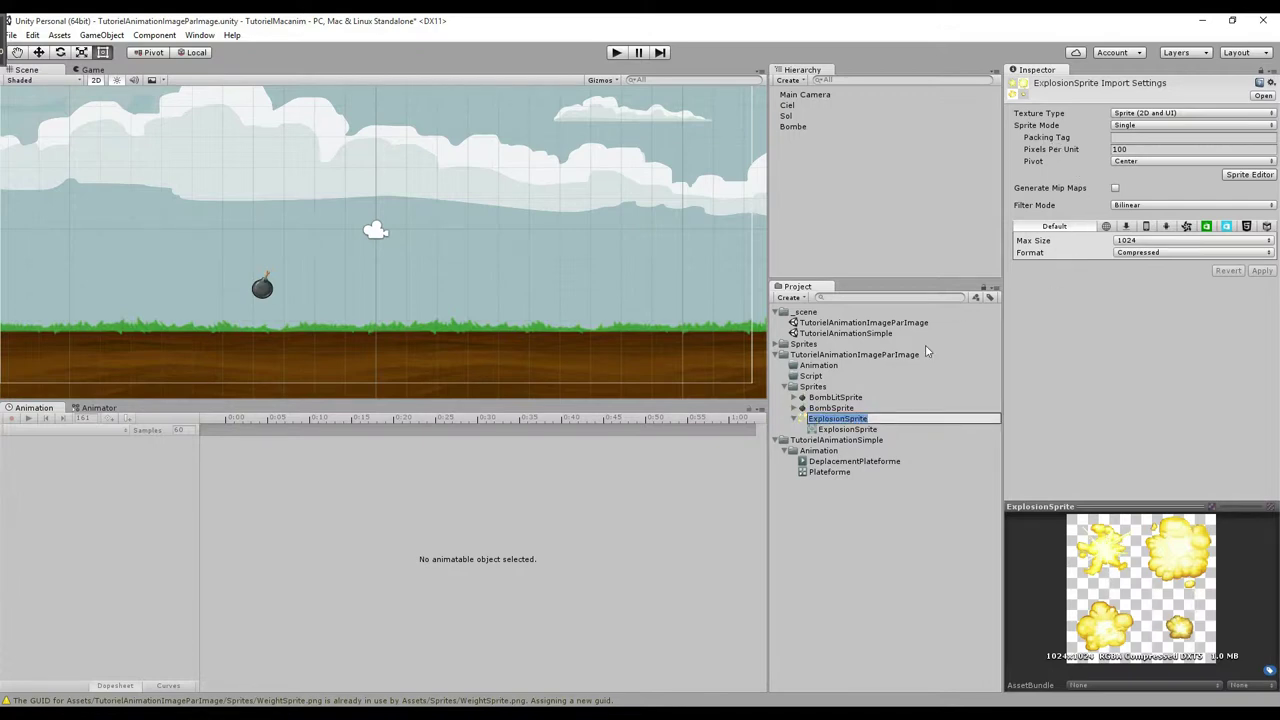
{"action": "left_click", "coordinate": [857, 431]}
{"action": "left_click", "coordinate": [856, 419]}
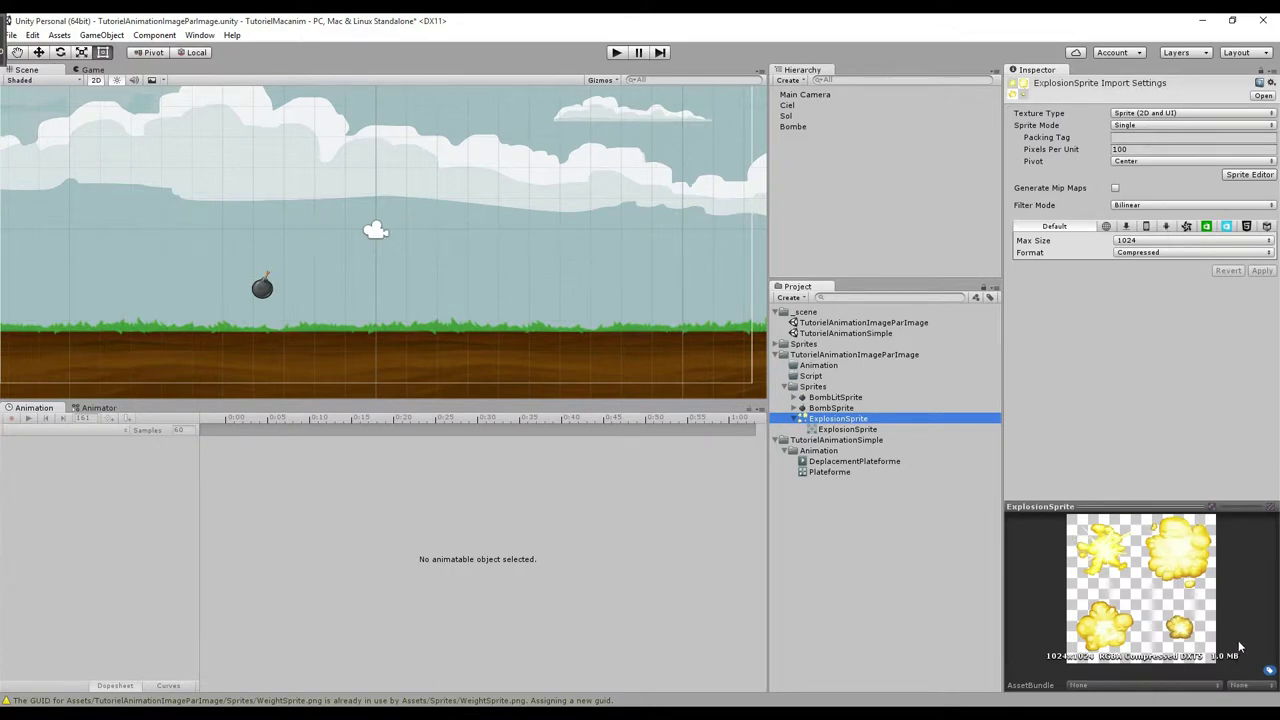
{"action": "left_click", "coordinate": [1125, 127]}
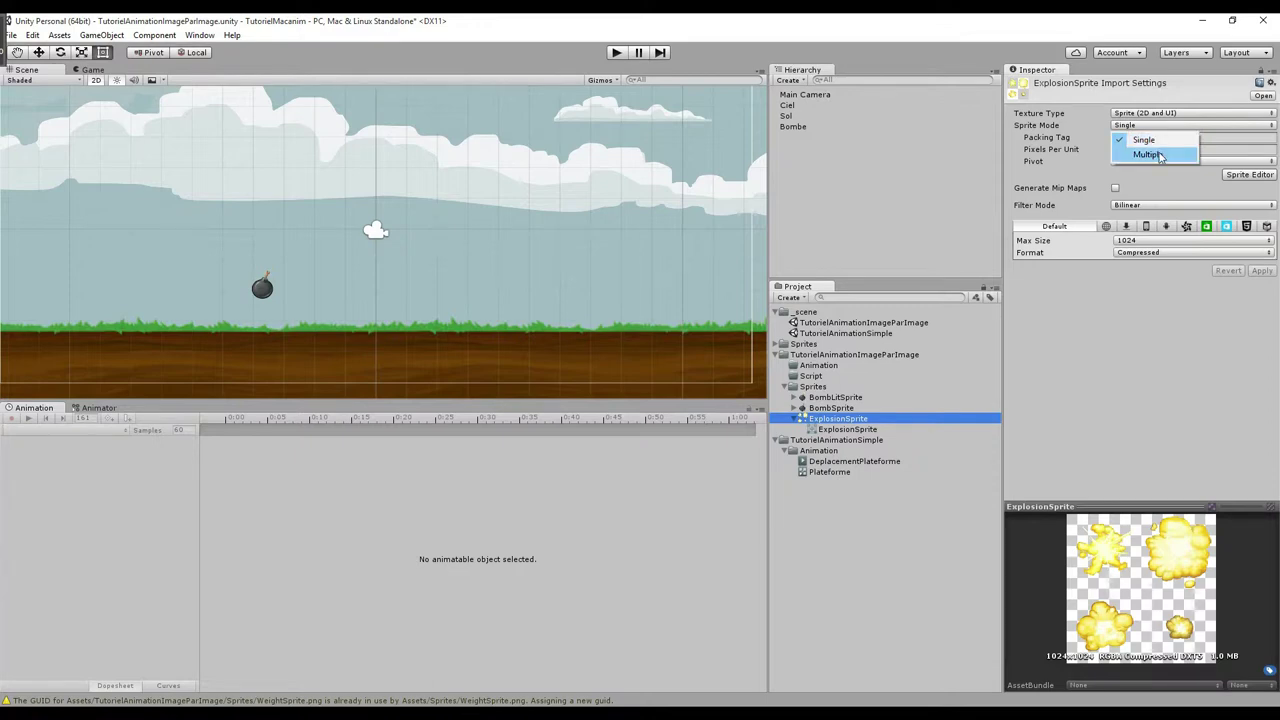
{"action": "left_click", "coordinate": [1160, 156]}
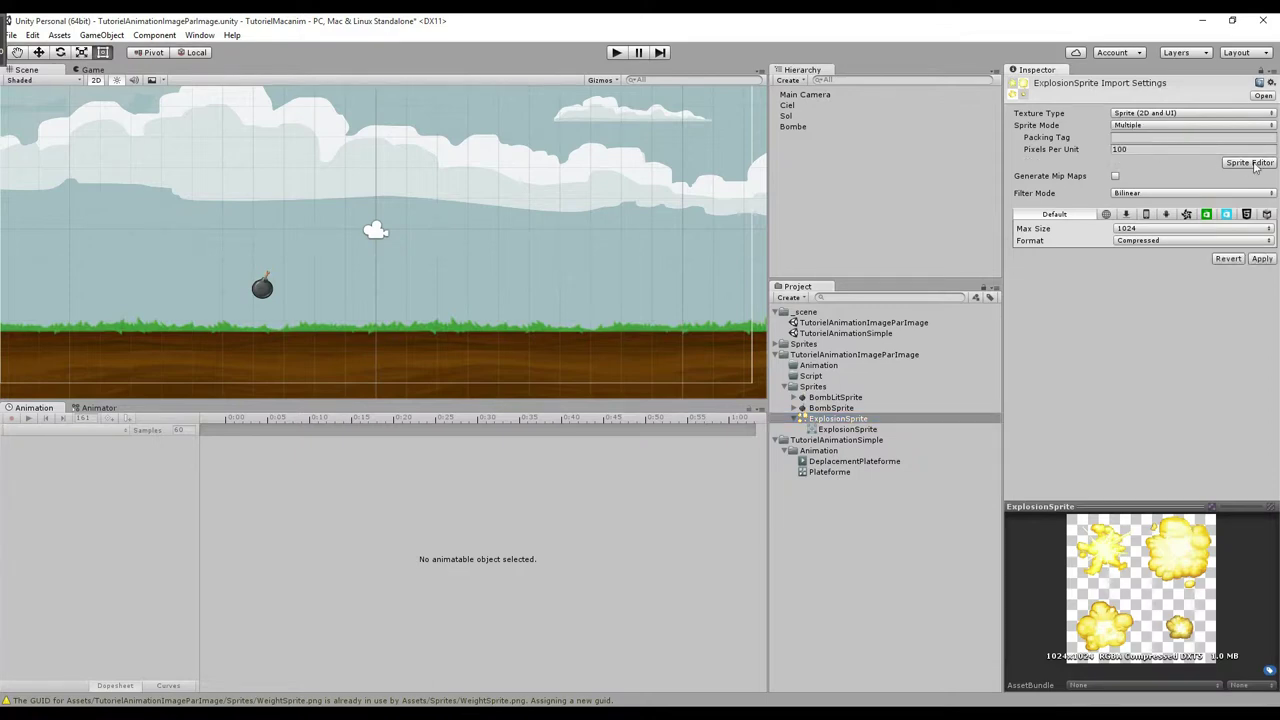
{"action": "left_click", "coordinate": [1252, 164]}
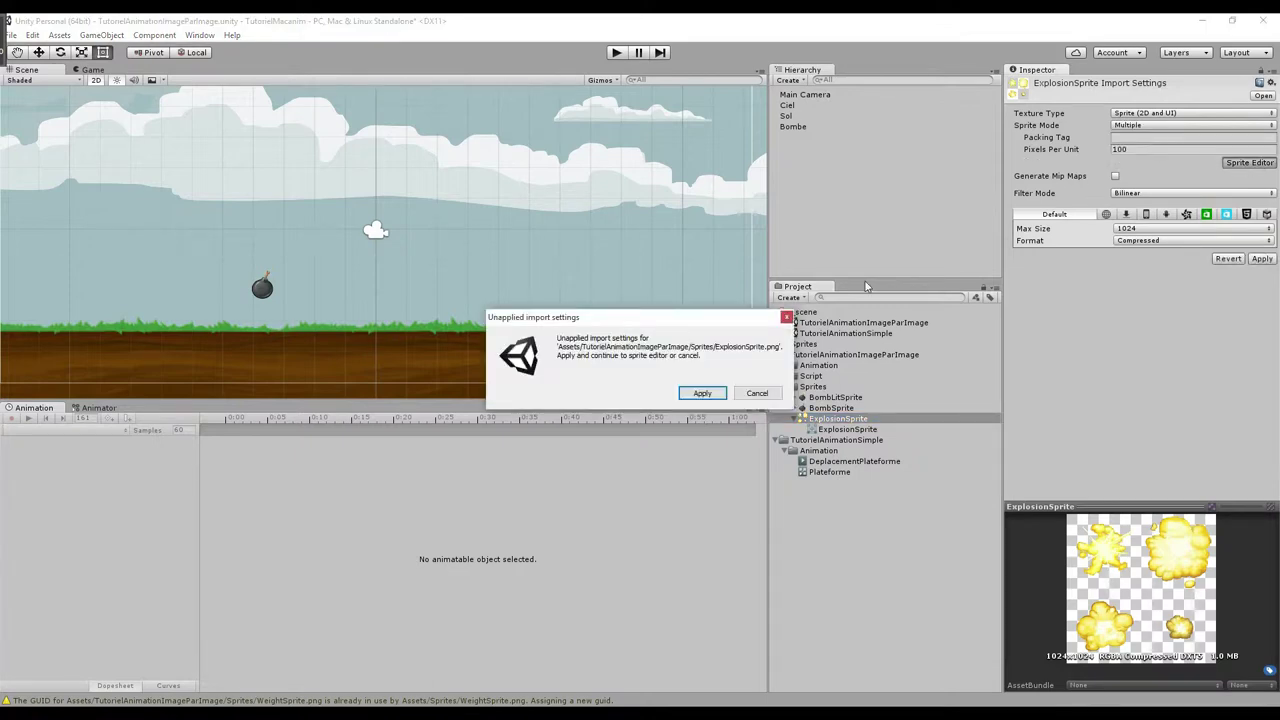
Apply the pending import change and try slicing the sheet automatically
{"action": "left_click", "coordinate": [703, 393]}
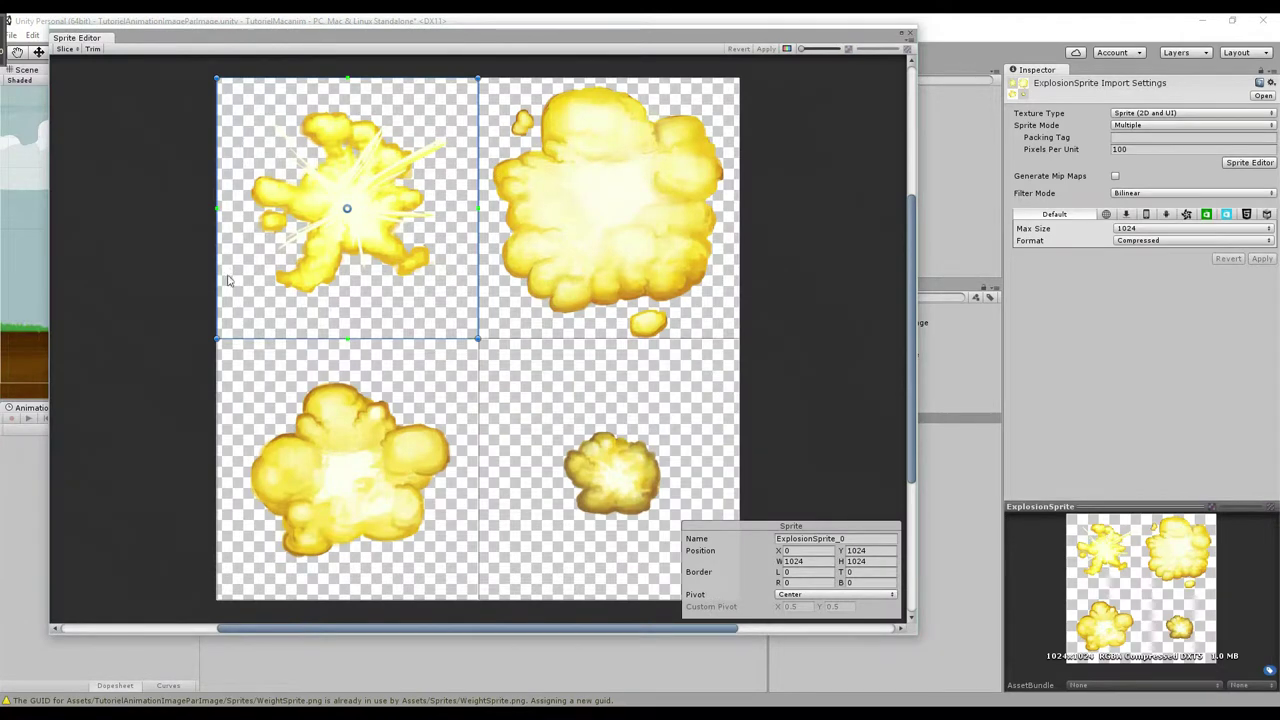
{"action": "left_click", "coordinate": [580, 251]}
{"action": "left_click", "coordinate": [443, 448]}
{"action": "left_click", "coordinate": [558, 443]}
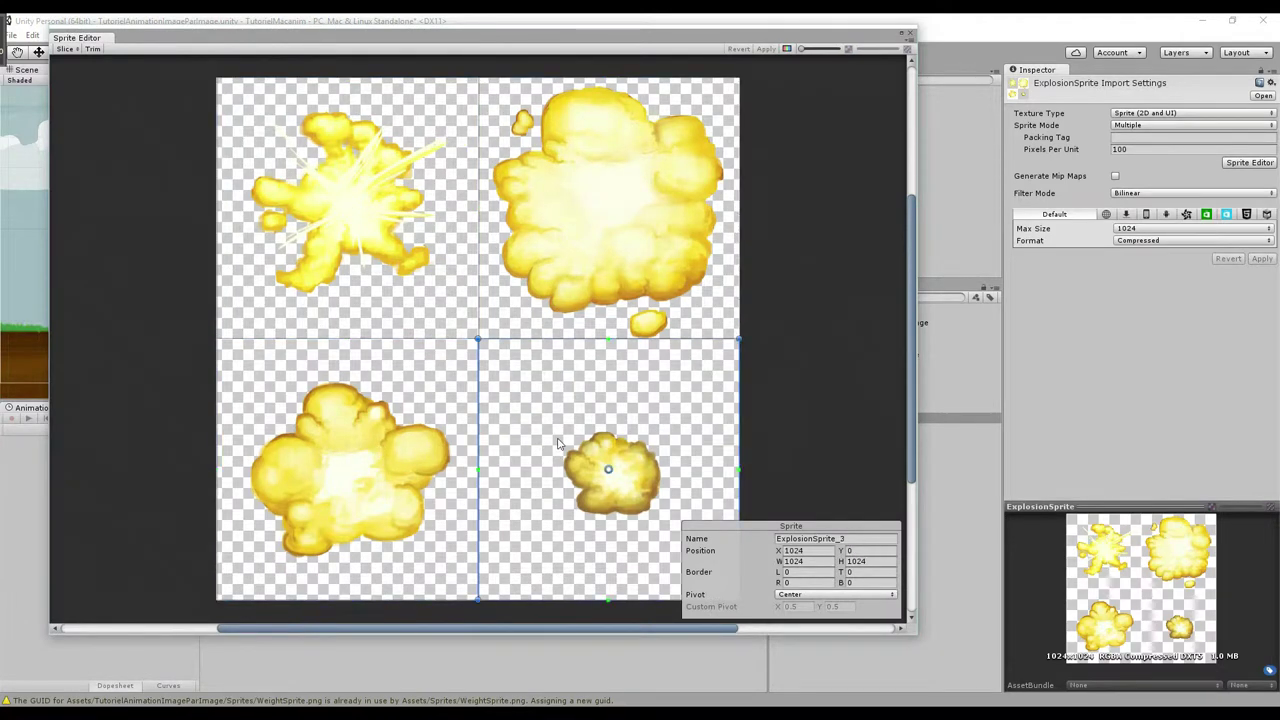
{"action": "left_click", "coordinate": [66, 49]}
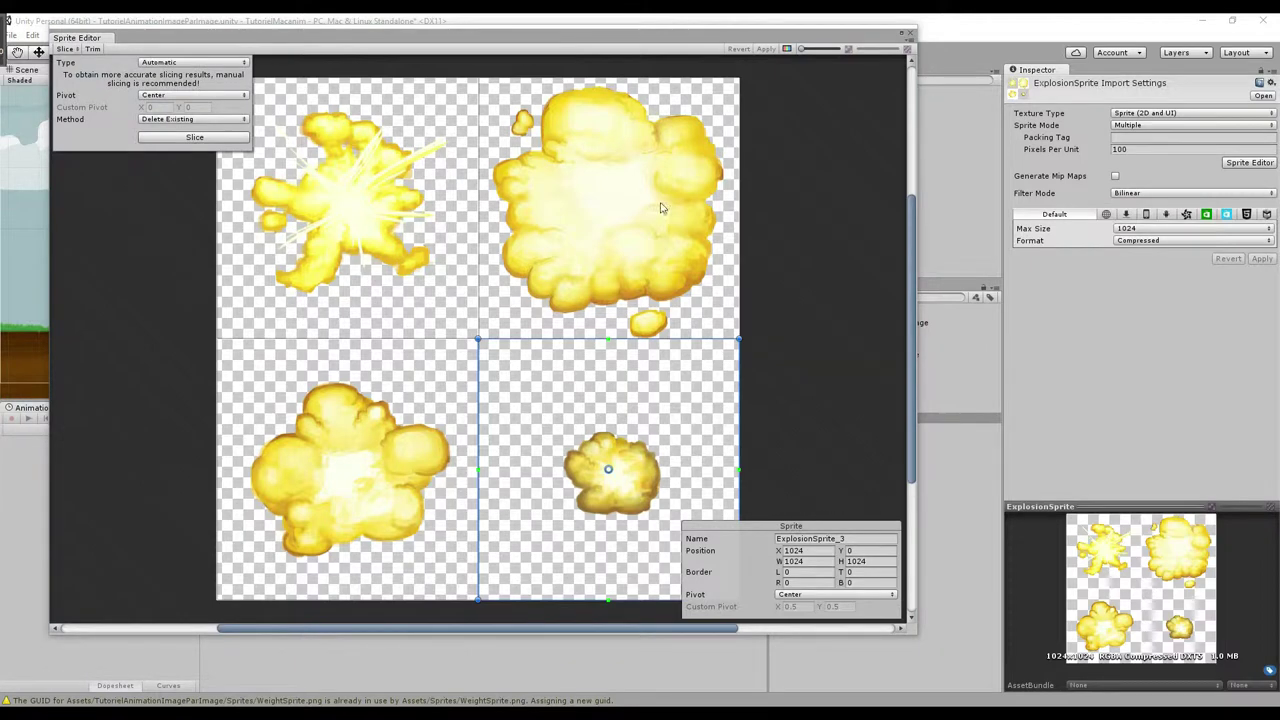
{"action": "left_click", "coordinate": [176, 62]}
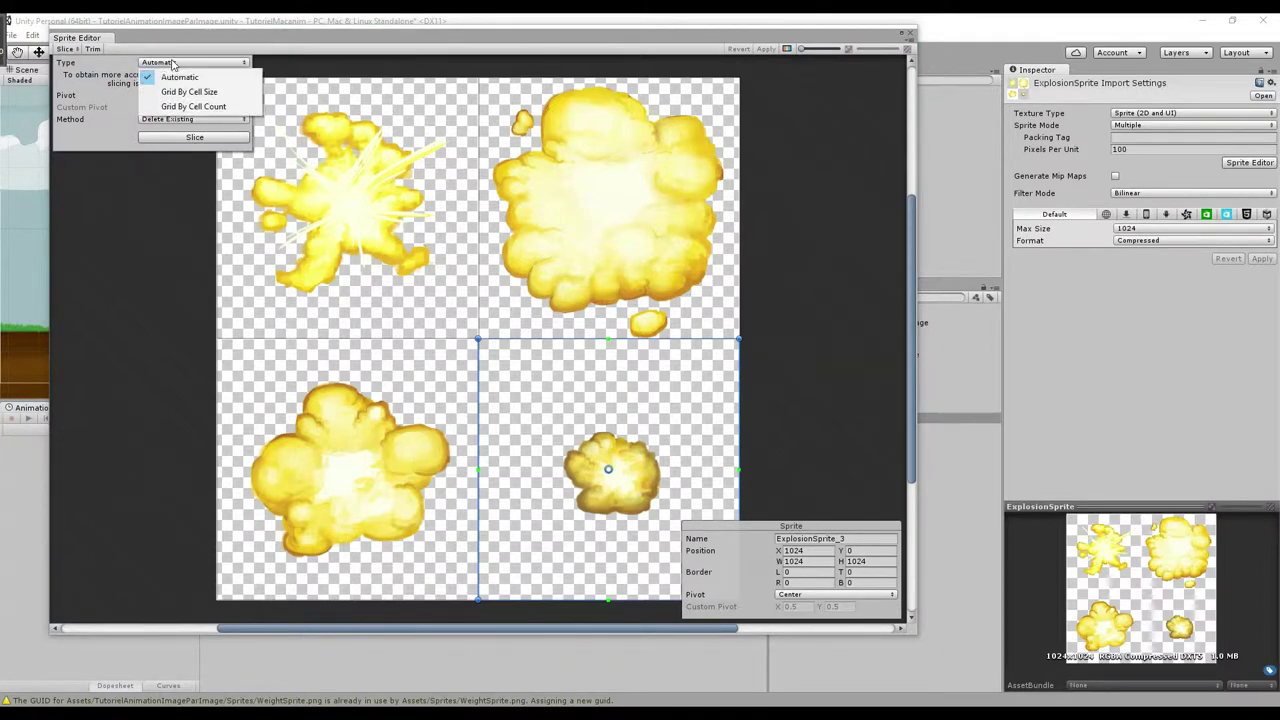
{"action": "left_click", "coordinate": [180, 77]}
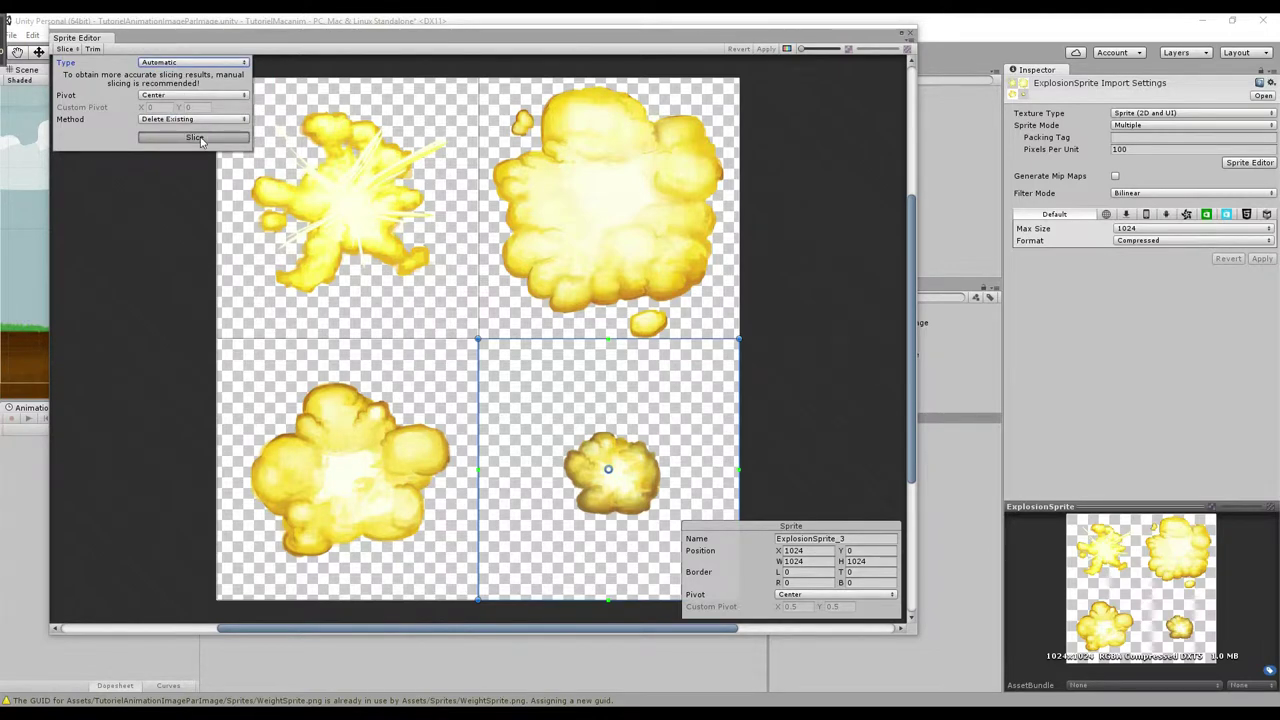
{"action": "left_click", "coordinate": [199, 140]}
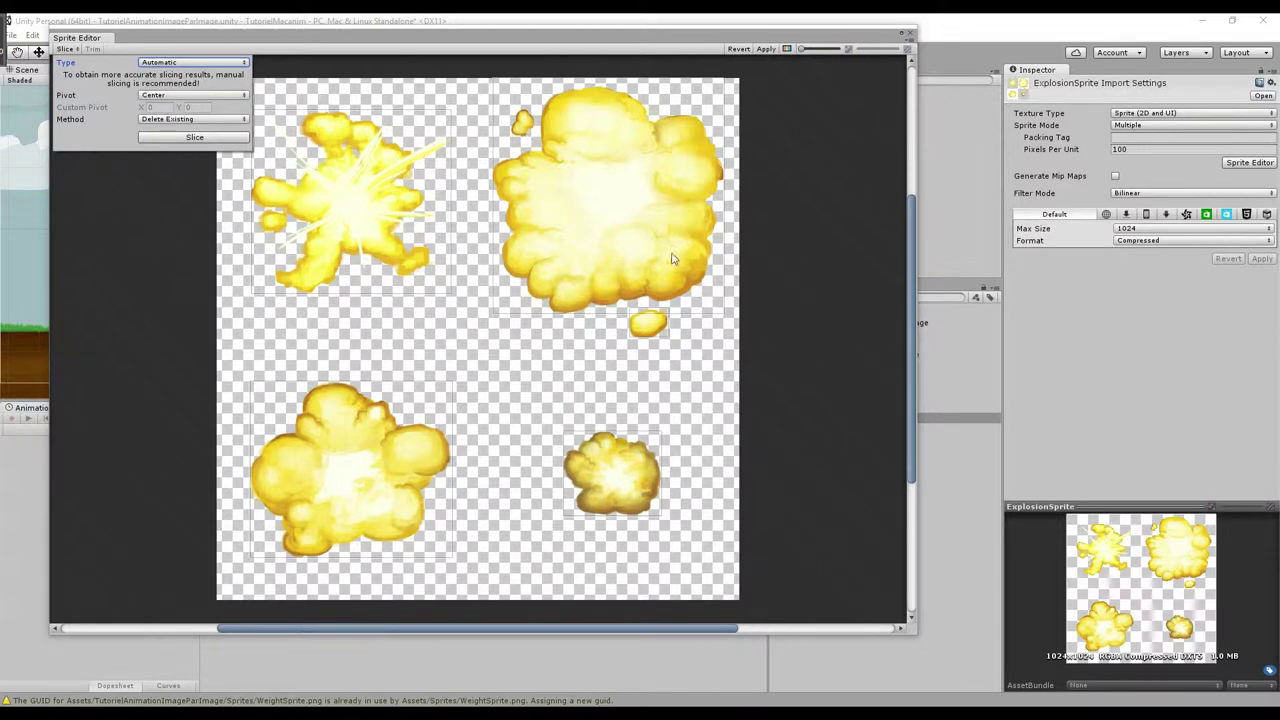
Re-slice the sheet by cell count into 2 columns by 2 rows
{"action": "left_click", "coordinate": [209, 64]}
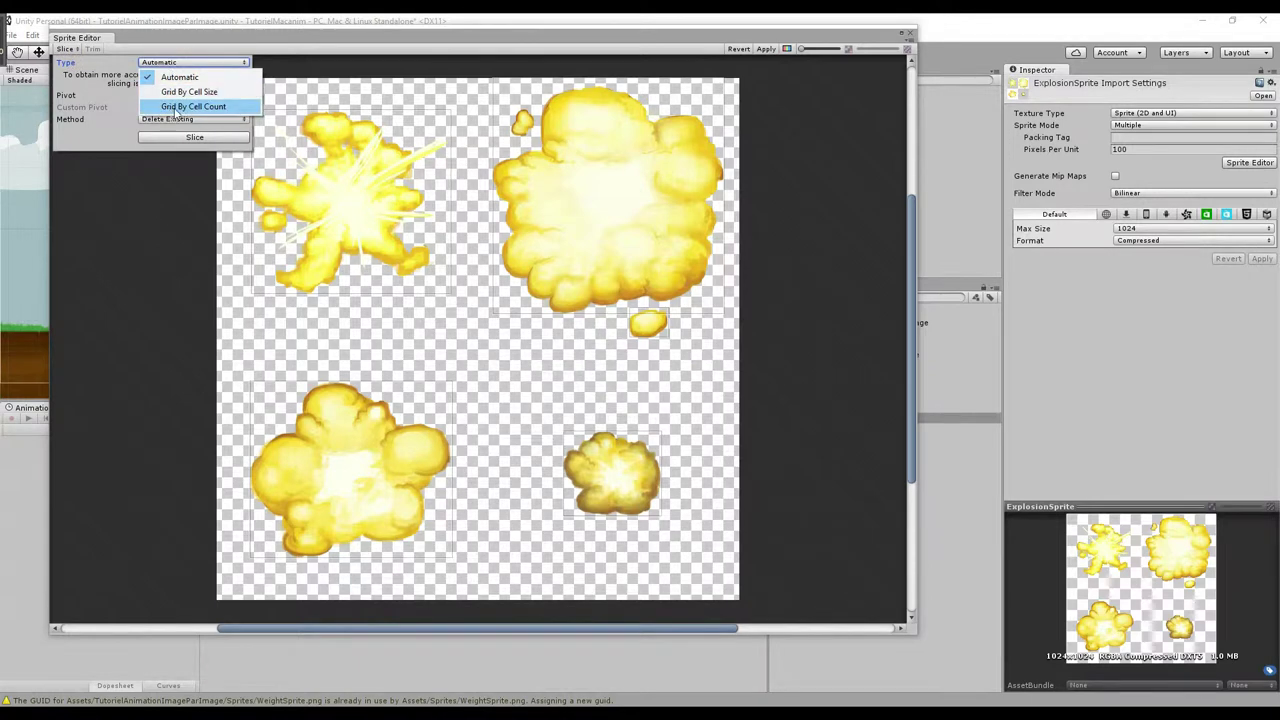
{"action": "left_click", "coordinate": [190, 107]}
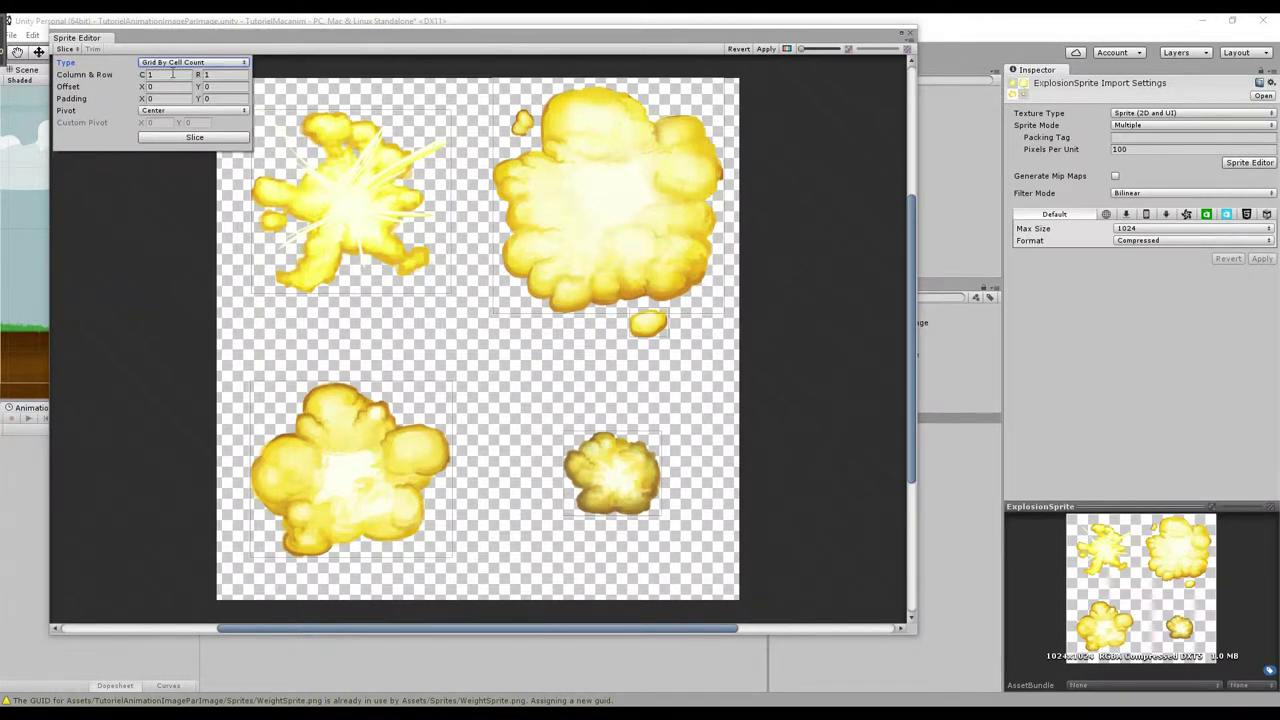
{"action": "left_click", "coordinate": [172, 73]}
{"action": "type", "text": "2"}
{"action": "key", "text": "Tab"}
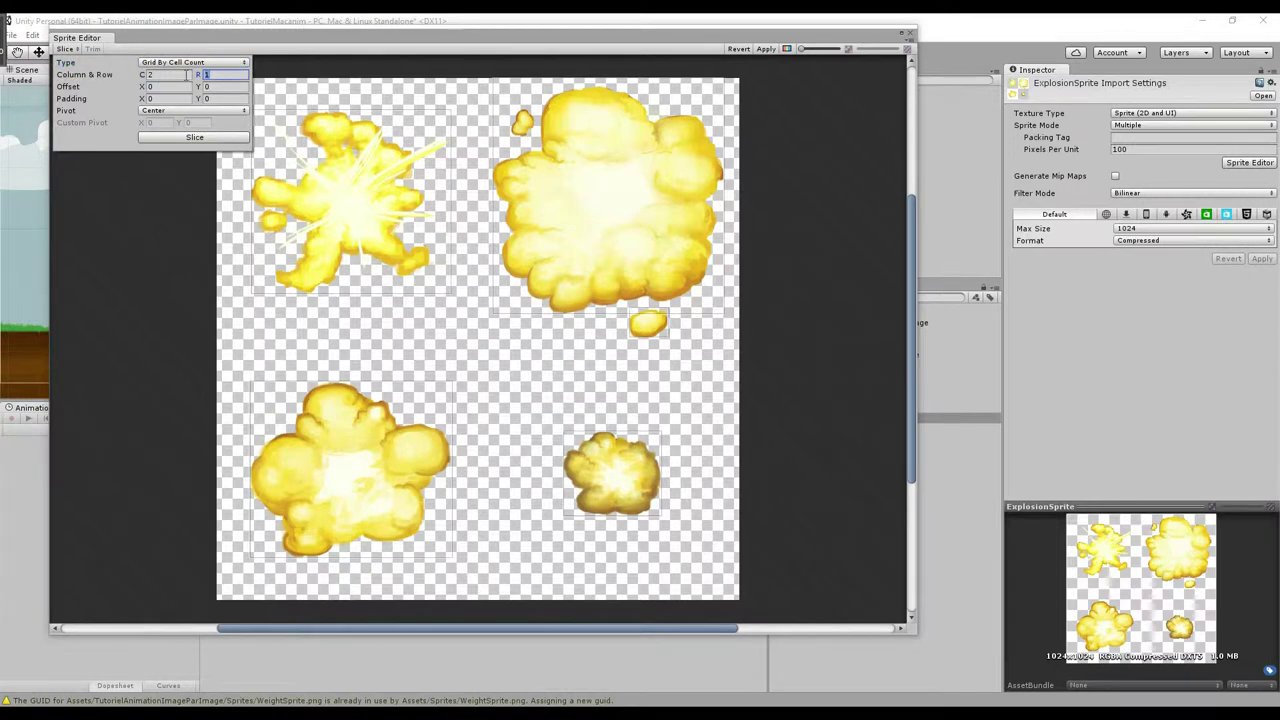
{"action": "type", "text": "2"}
{"action": "left_click", "coordinate": [196, 138]}
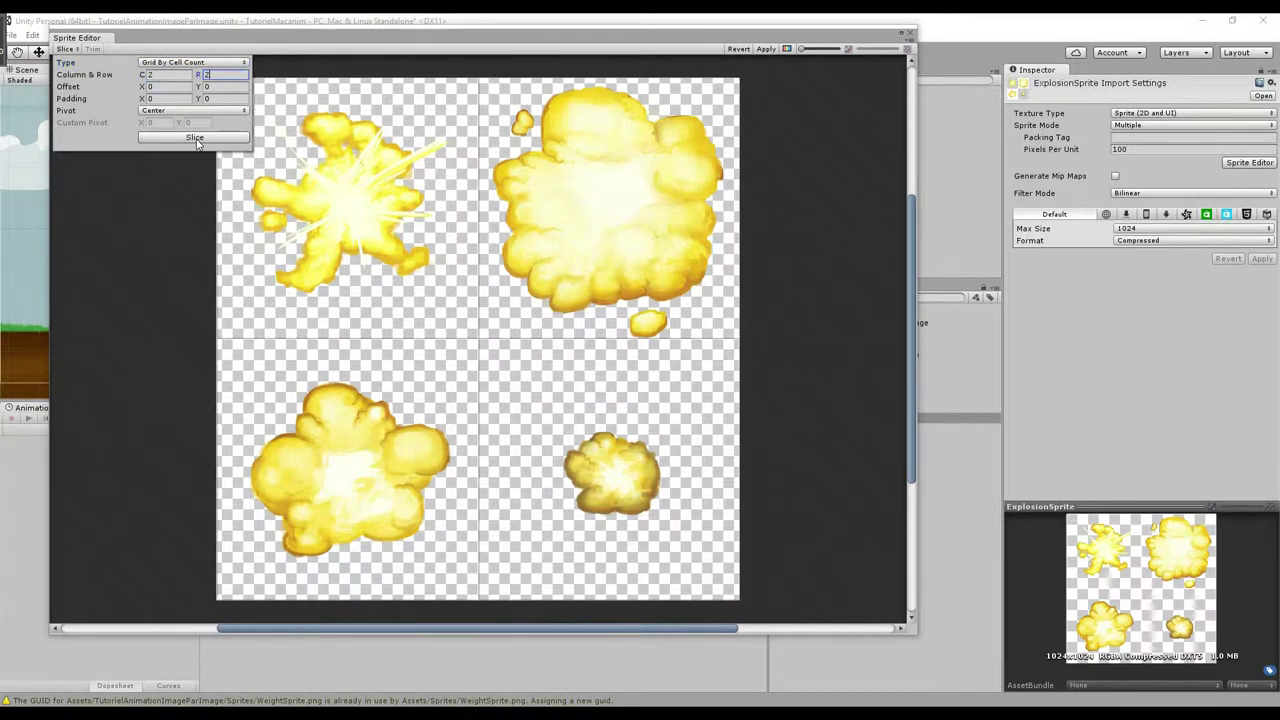
Check each of the four grid cells and apply the new slicing
{"action": "left_click", "coordinate": [312, 237]}
{"action": "left_click", "coordinate": [581, 241]}
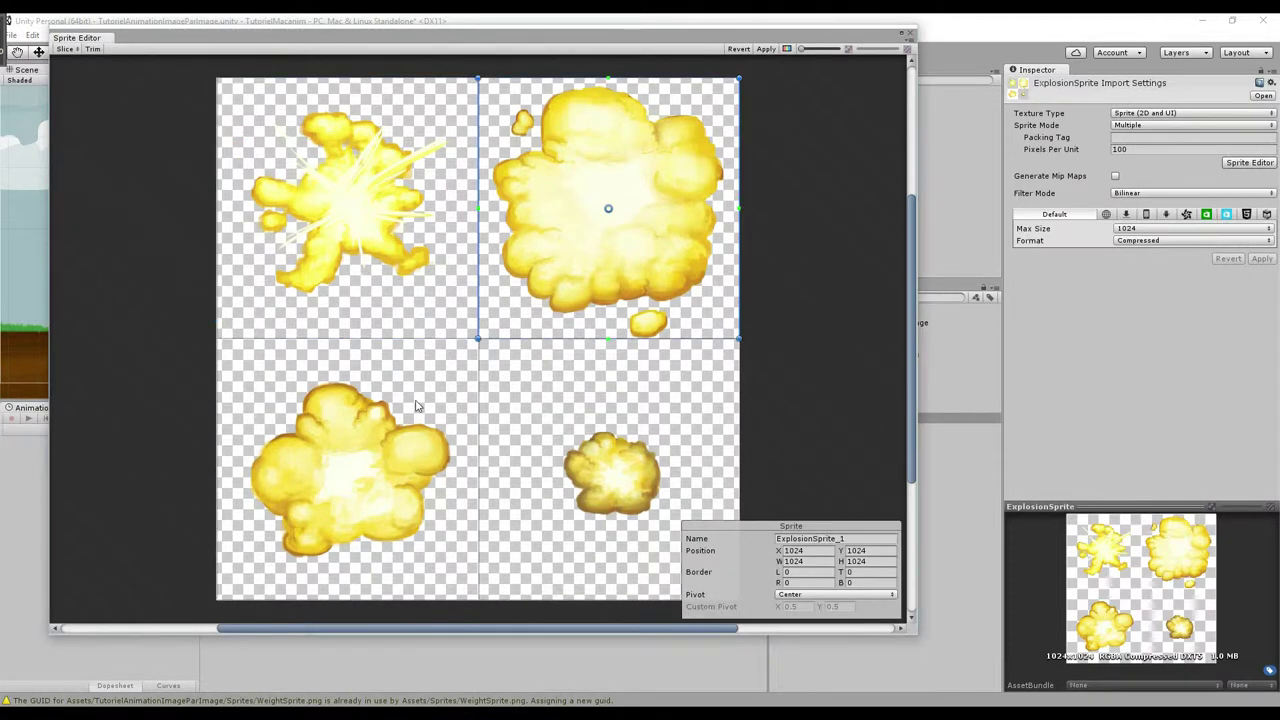
{"action": "left_click", "coordinate": [419, 407]}
{"action": "left_click", "coordinate": [603, 406]}
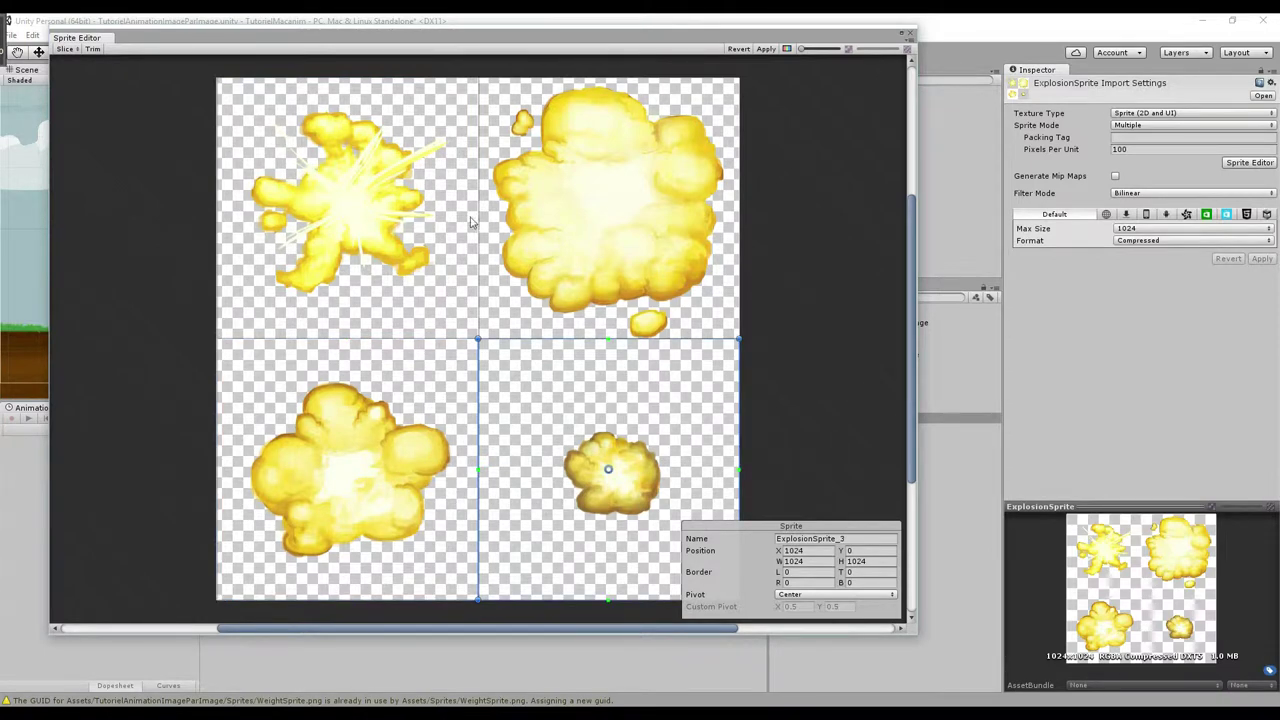
{"action": "left_click", "coordinate": [346, 200]}
{"action": "left_click", "coordinate": [618, 190]}
{"action": "left_click", "coordinate": [387, 449]}
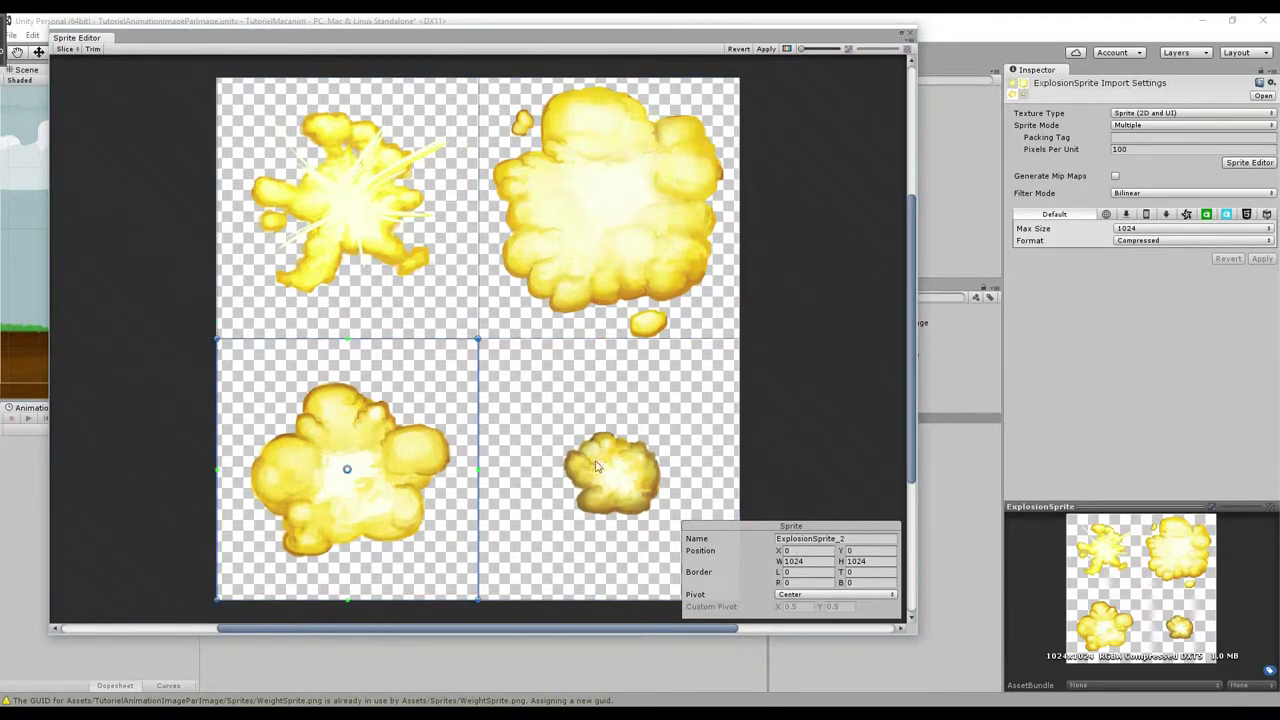
{"action": "left_click", "coordinate": [606, 466]}
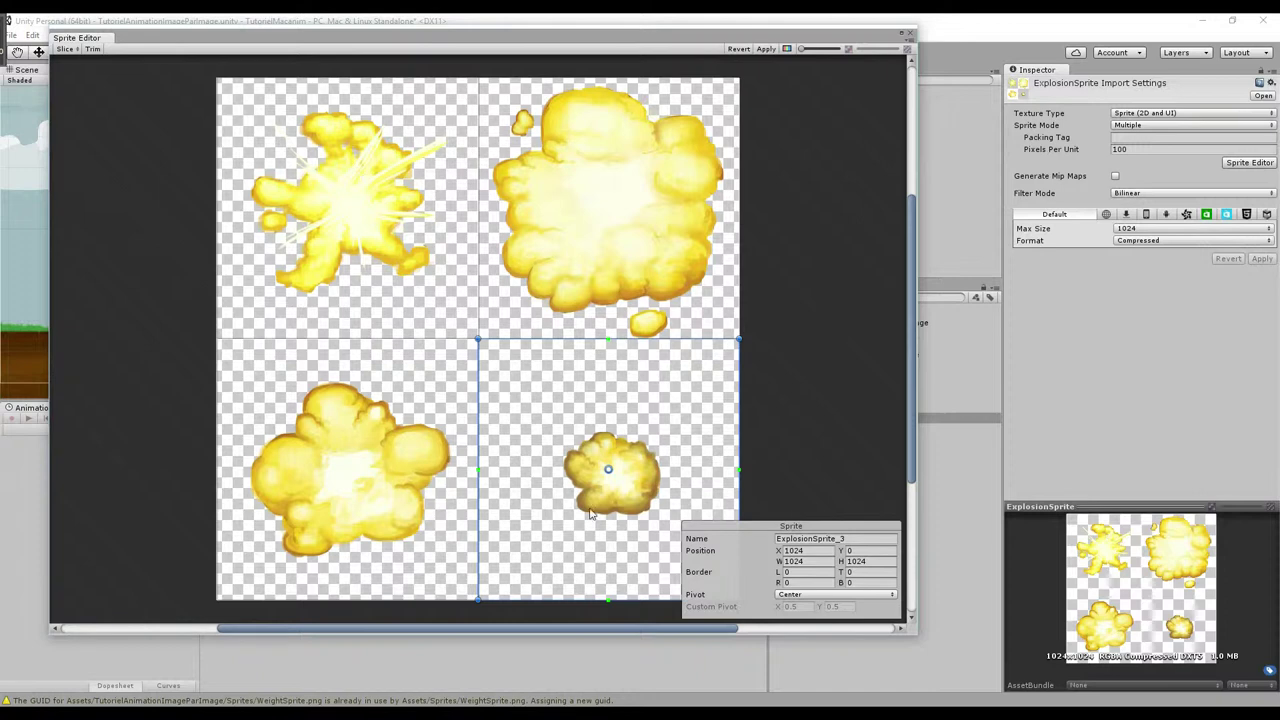
{"action": "left_click", "coordinate": [762, 50]}
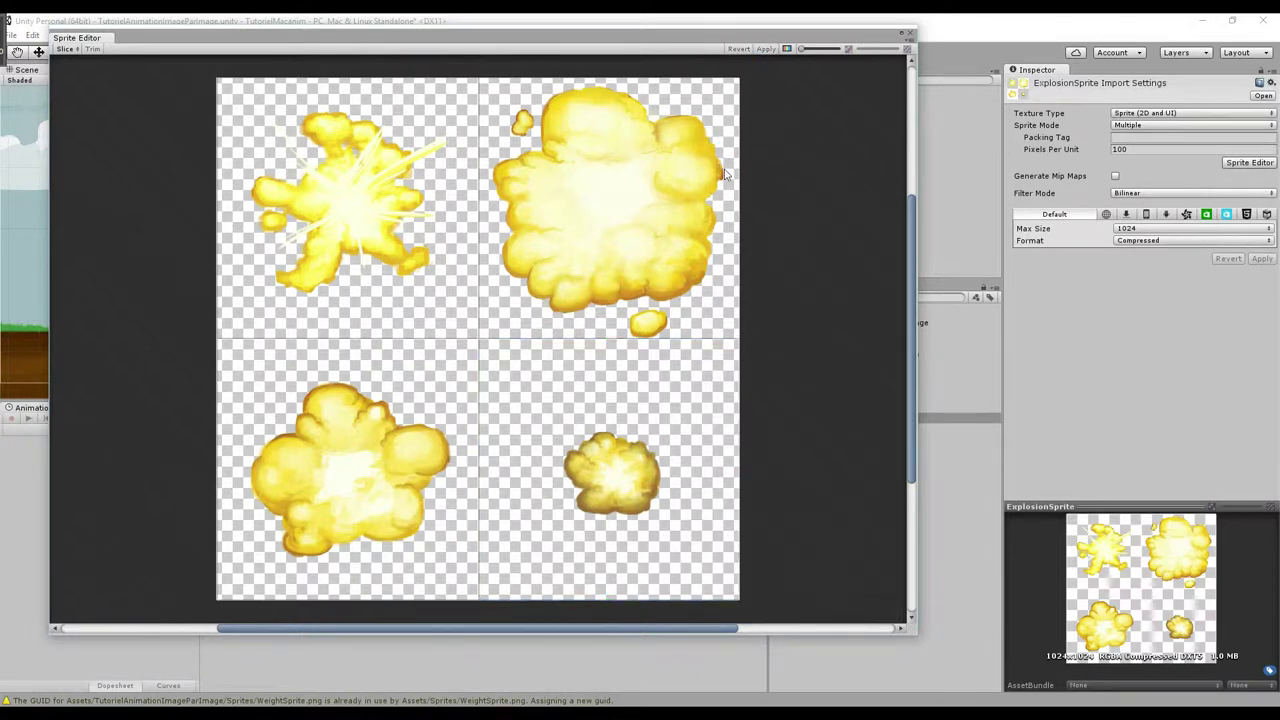
Preview ExplosionSprite_0 to _3, then select Bombe with the Animation timeline focused
{"action": "left_click", "coordinate": [910, 32]}
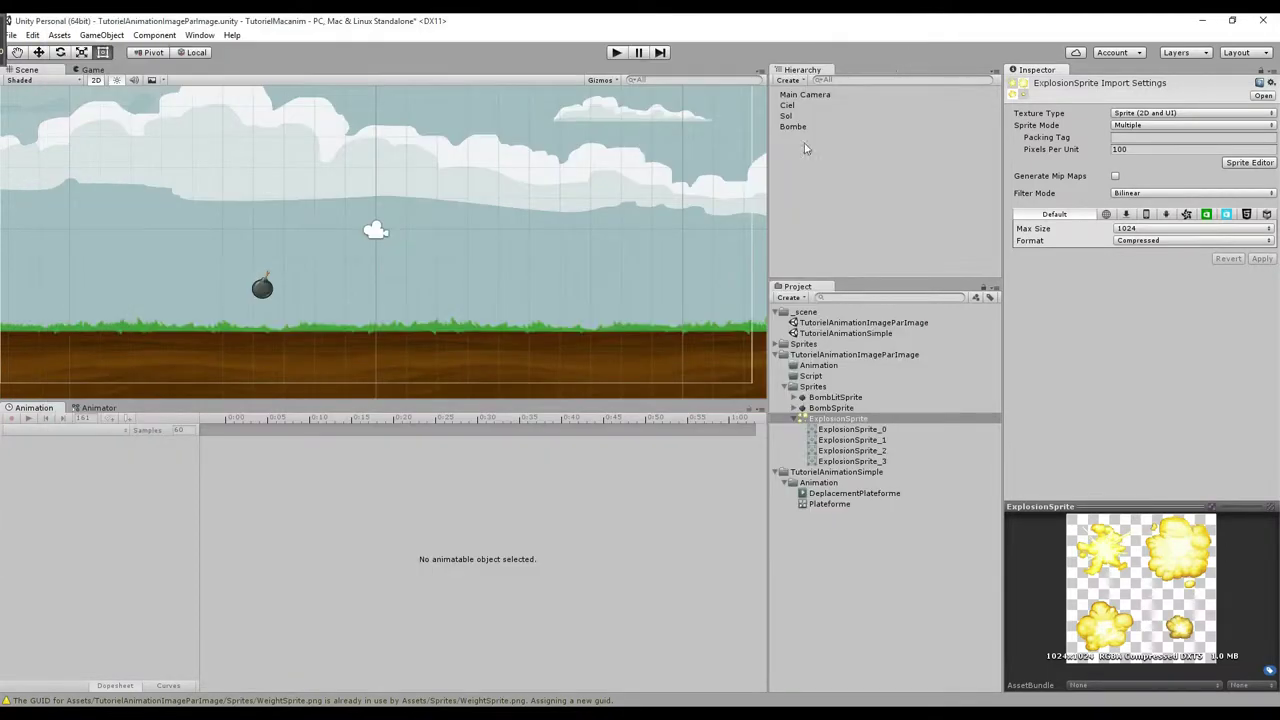
{"action": "left_click", "coordinate": [825, 429]}
{"action": "left_click", "coordinate": [830, 440]}
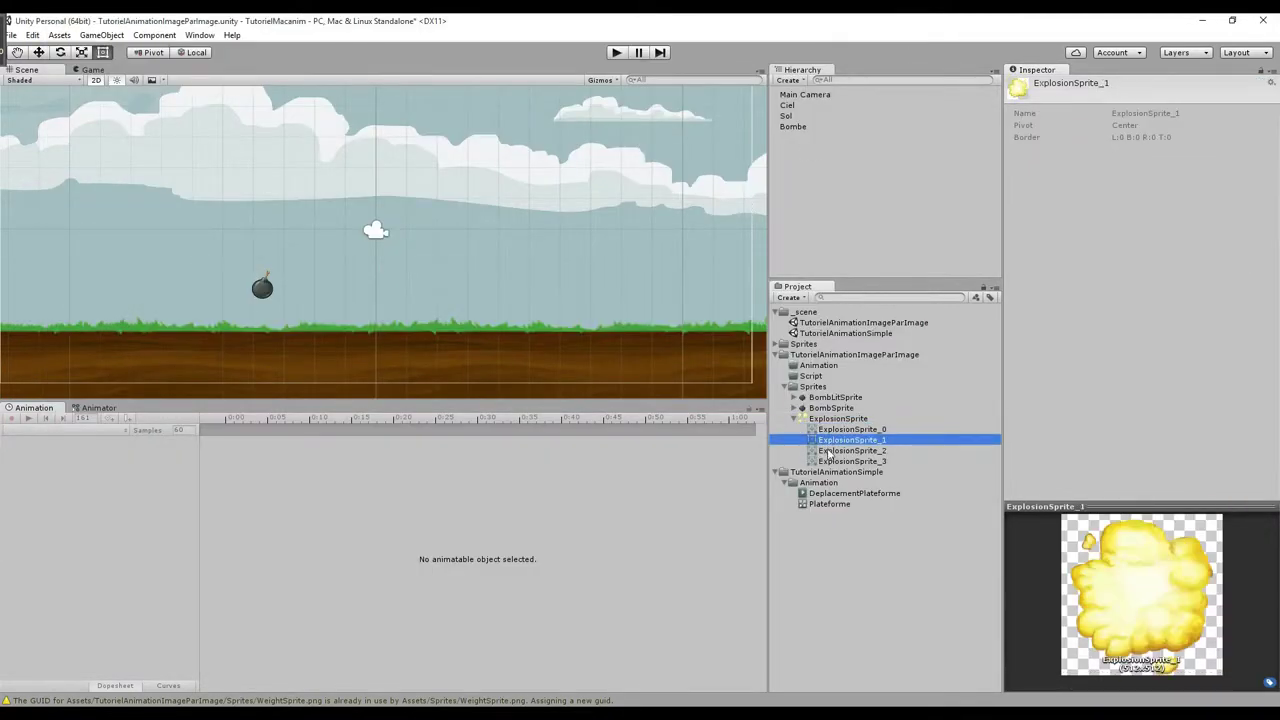
{"action": "left_click", "coordinate": [831, 451]}
{"action": "left_click", "coordinate": [827, 462]}
{"action": "left_click", "coordinate": [850, 430]}
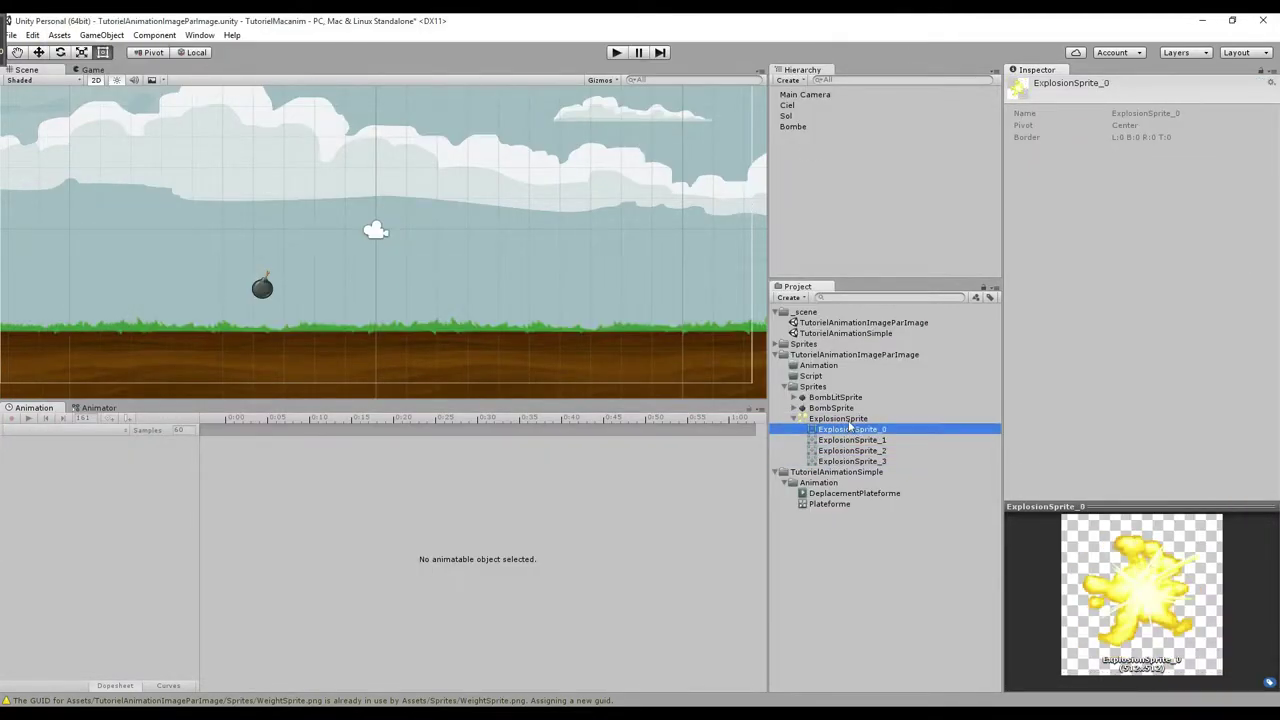
{"action": "left_click", "coordinate": [848, 418]}
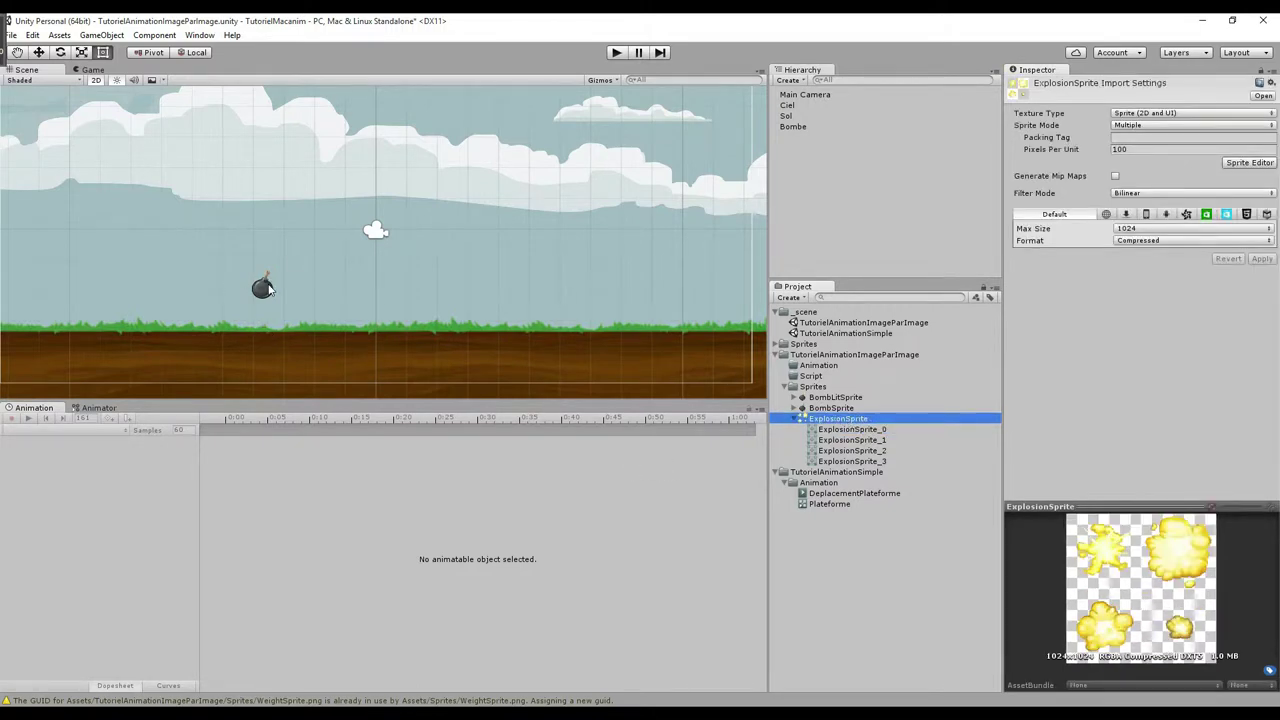
{"action": "left_click", "coordinate": [795, 127]}
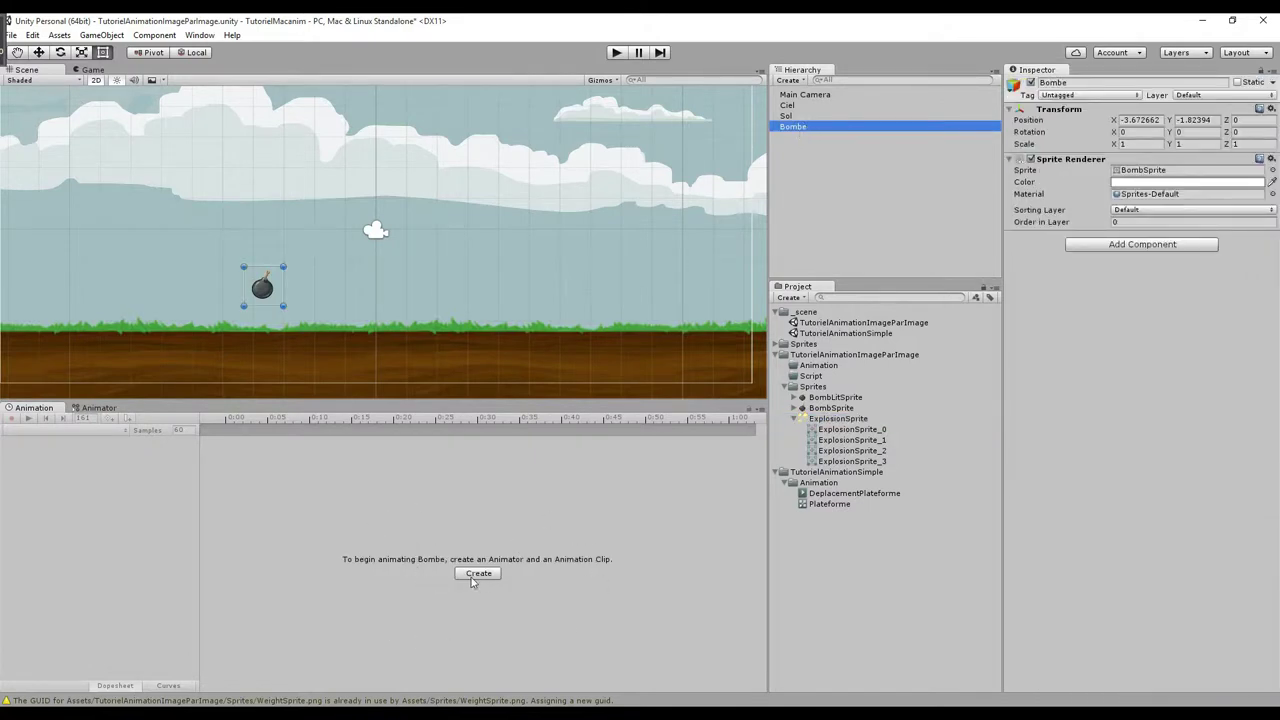
{"action": "left_click", "coordinate": [50, 416]}
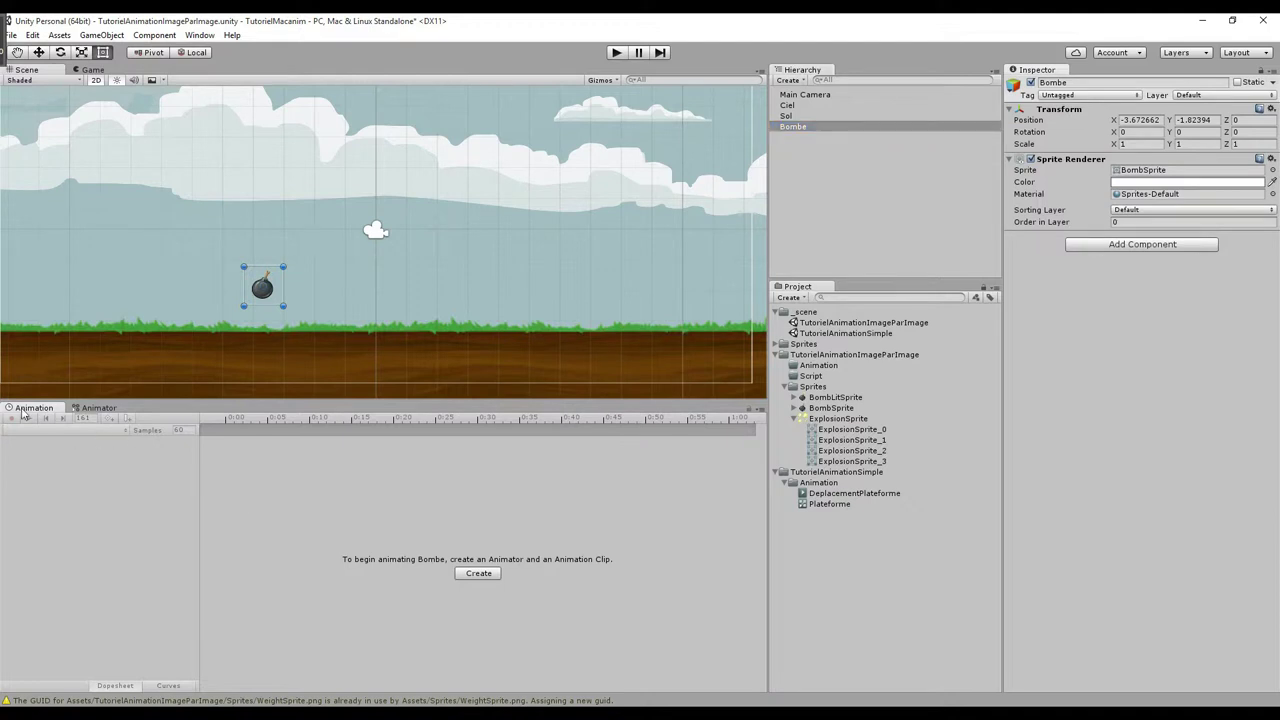
Create a new clip saved as Explosion.anim in TutorielAnimationImageParImage/Animation
{"action": "left_click", "coordinate": [478, 573]}
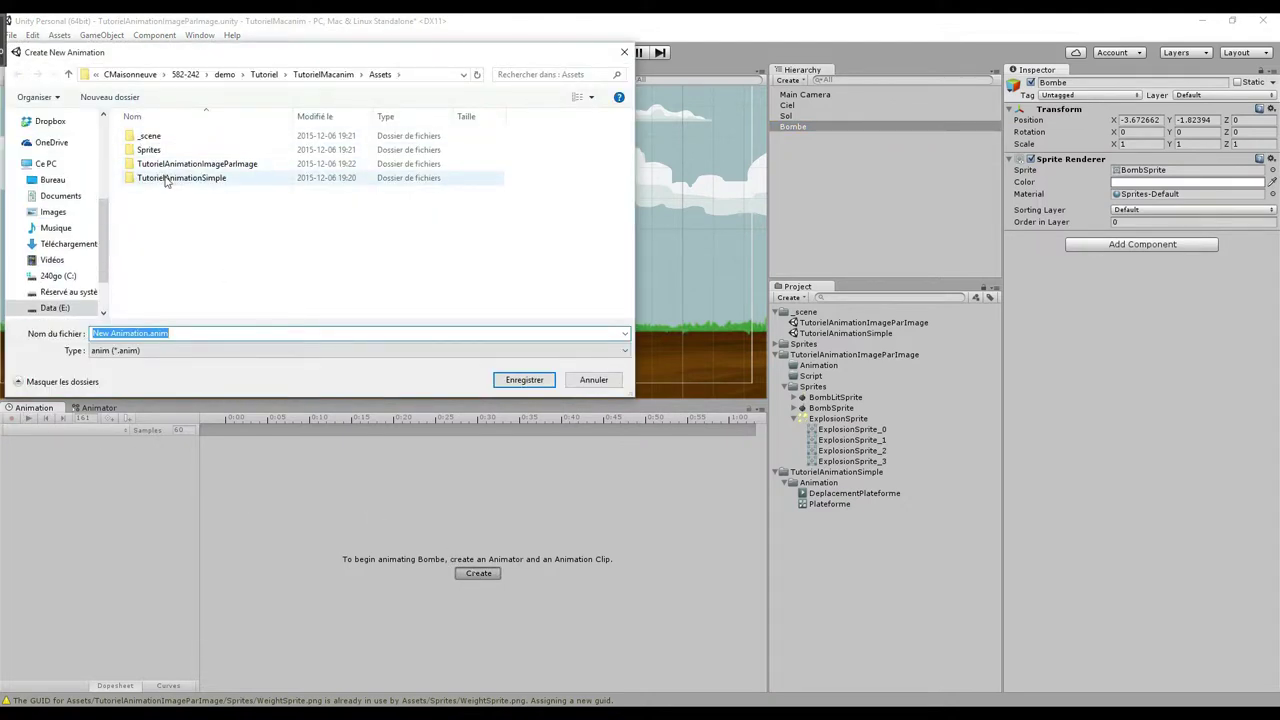
{"action": "double_click", "coordinate": [170, 165]}
{"action": "double_click", "coordinate": [165, 136]}
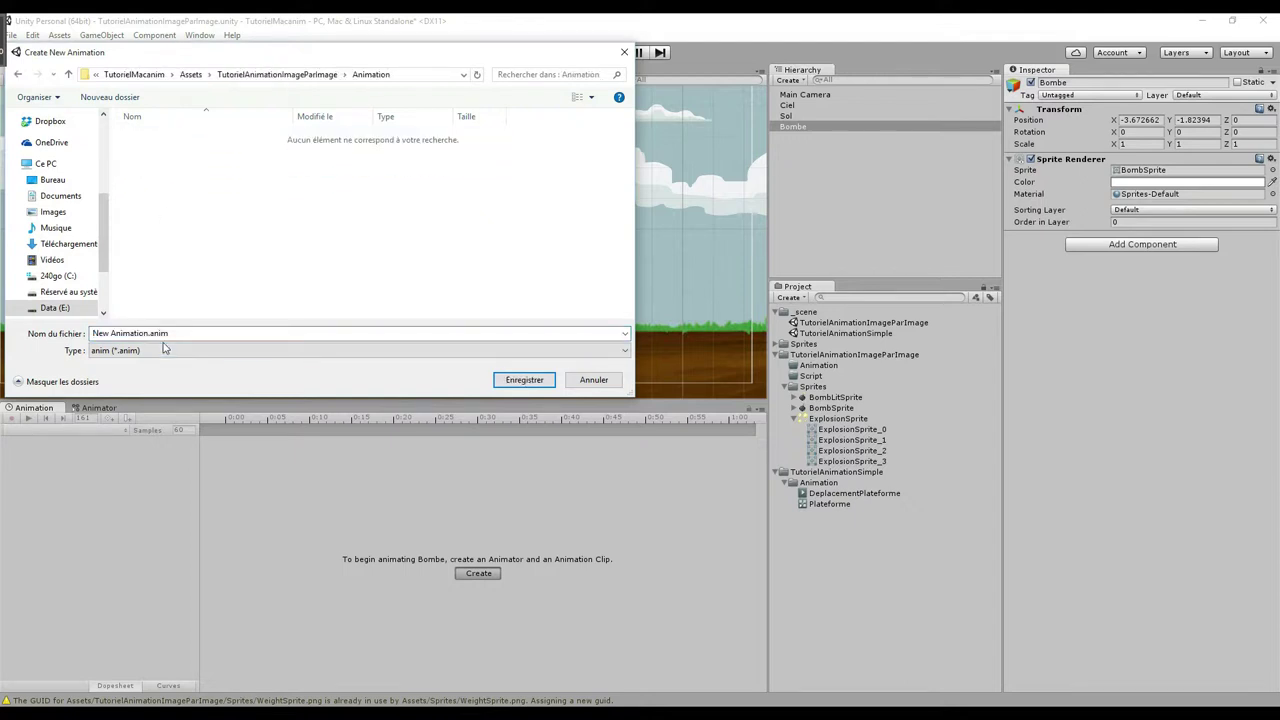
{"action": "left_click", "coordinate": [148, 333]}
{"action": "key", "text": "shift+Home"}
{"action": "type", "text": "Ex"}
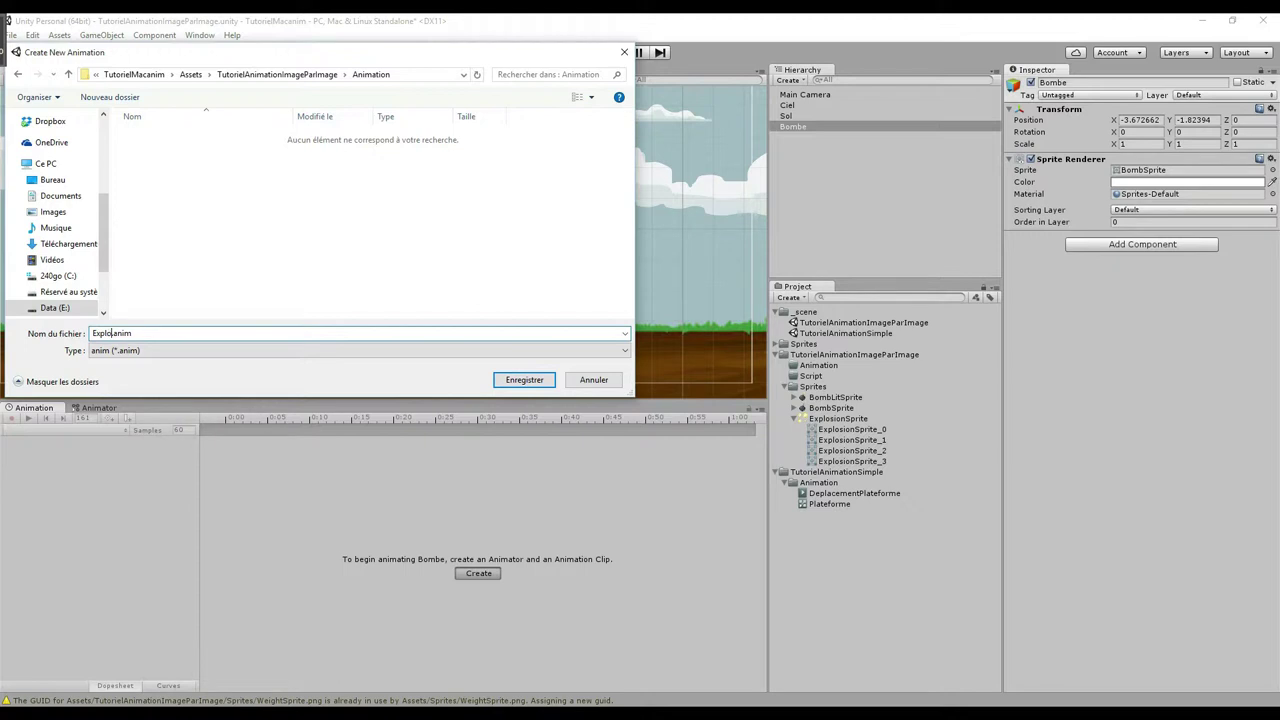
{"action": "key", "text": "Return"}
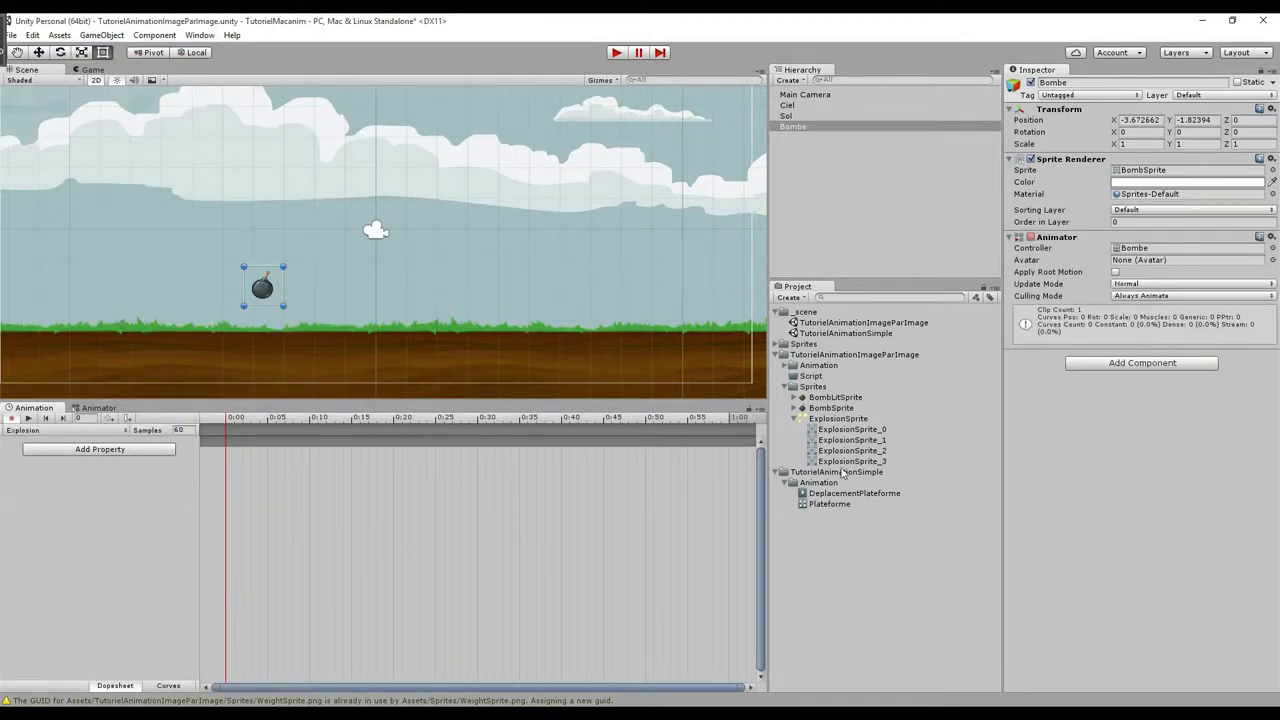
Inspect the new Explosion clip and Bombe controller, then show the Bombe state graph
{"action": "left_click", "coordinate": [780, 474]}
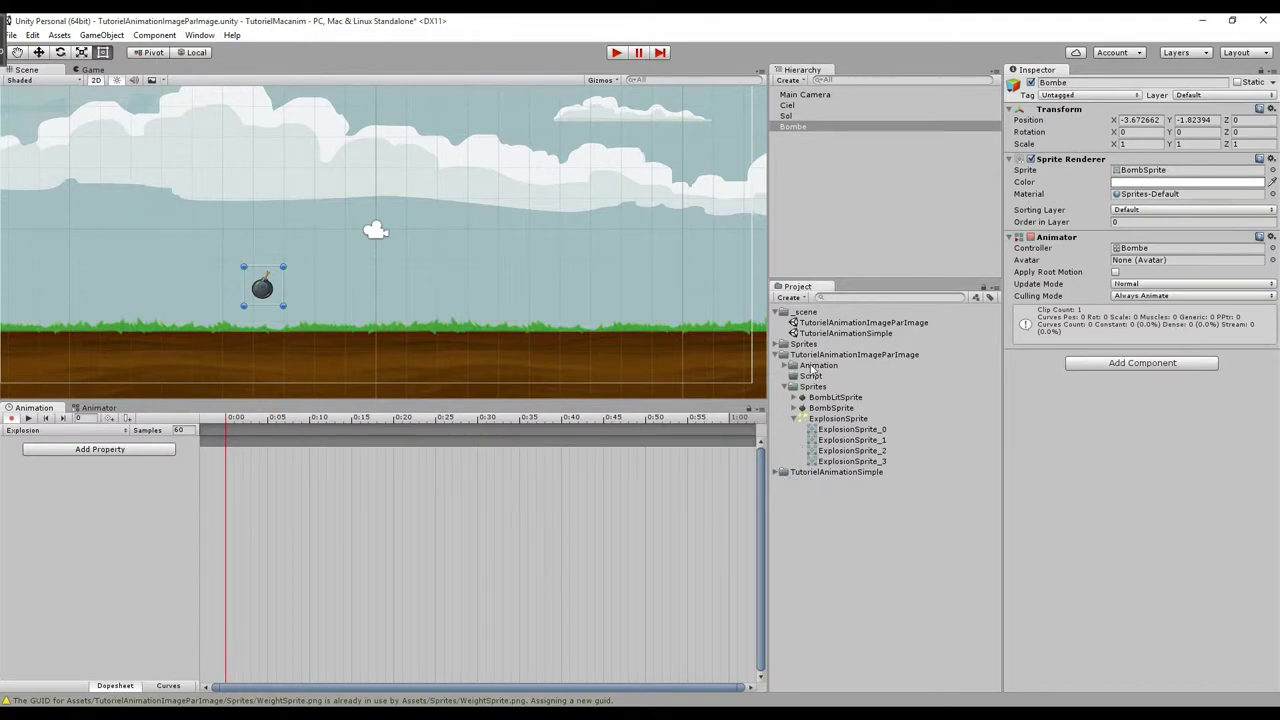
{"action": "left_click", "coordinate": [788, 366]}
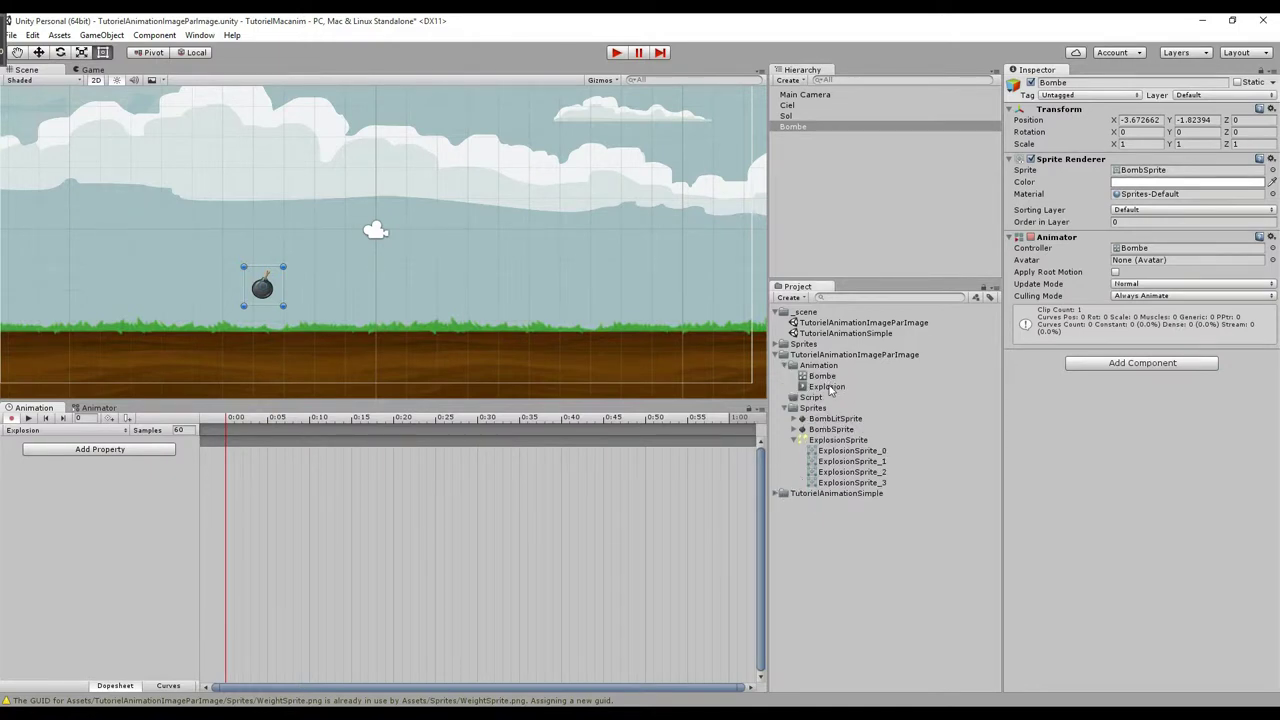
{"action": "left_click", "coordinate": [829, 390]}
{"action": "left_click", "coordinate": [830, 377]}
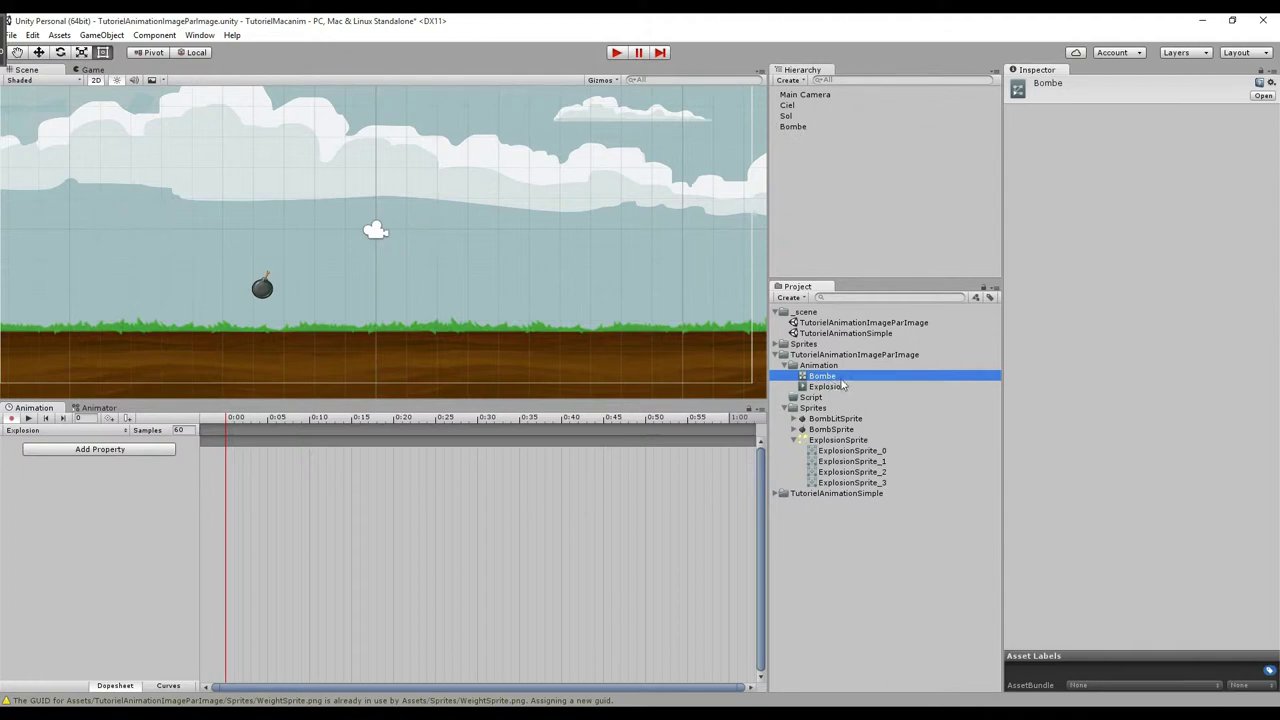
{"action": "left_click", "coordinate": [97, 409]}
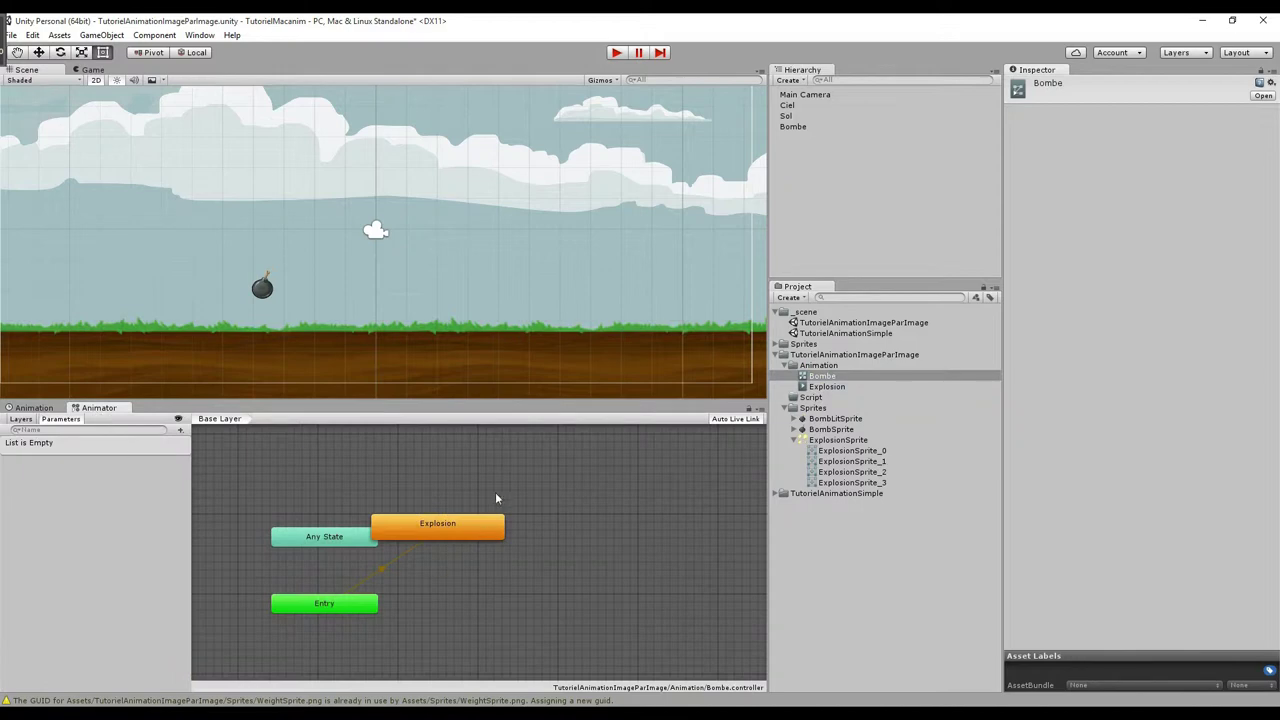
Move the Explosion state aside, then drop ExplosionSprite_0 to _3 into the Explosion dopesheet
{"action": "left_click_drag", "start_coordinate": [451, 536], "coordinate": [504, 572]}
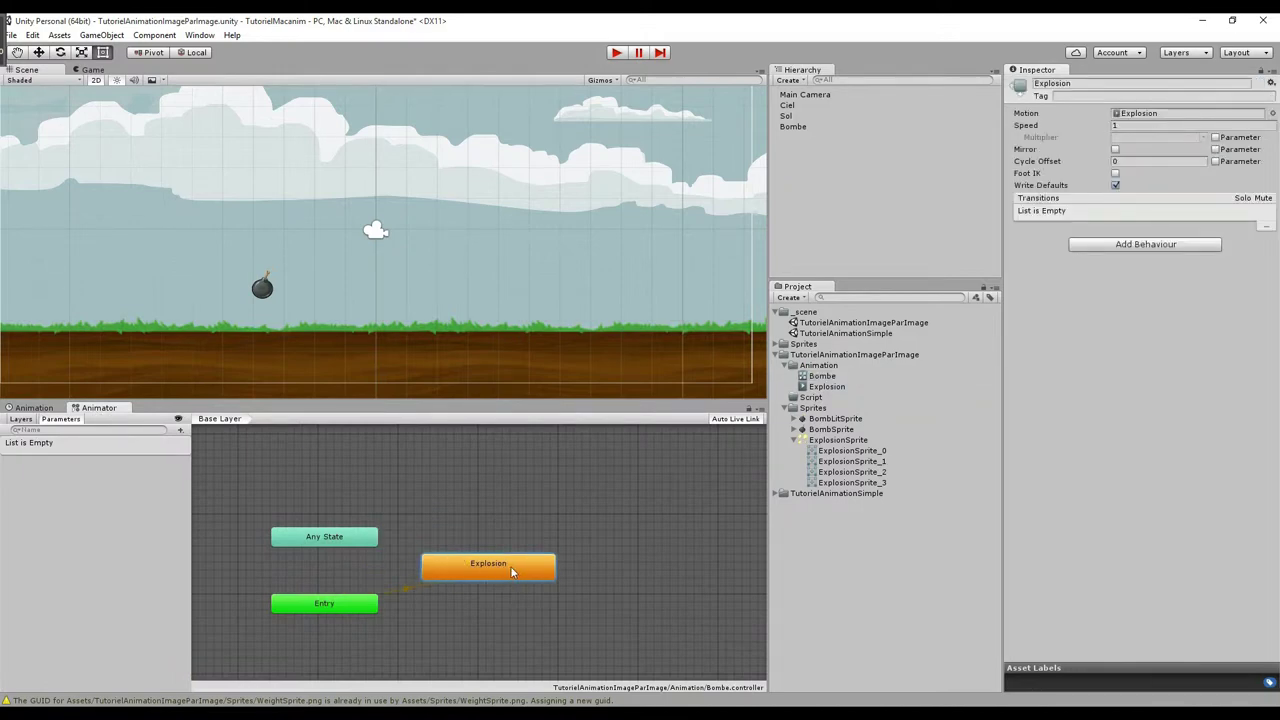
{"action": "left_click", "coordinate": [47, 411]}
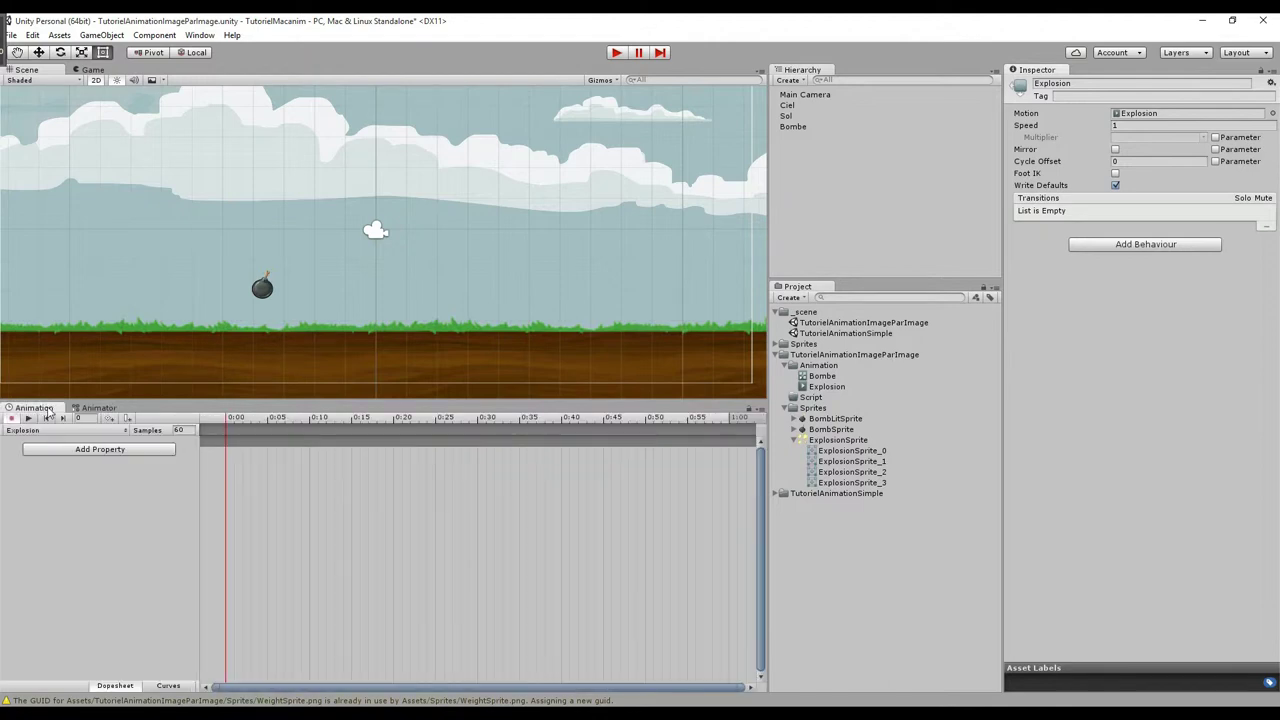
{"action": "left_click", "coordinate": [852, 451]}
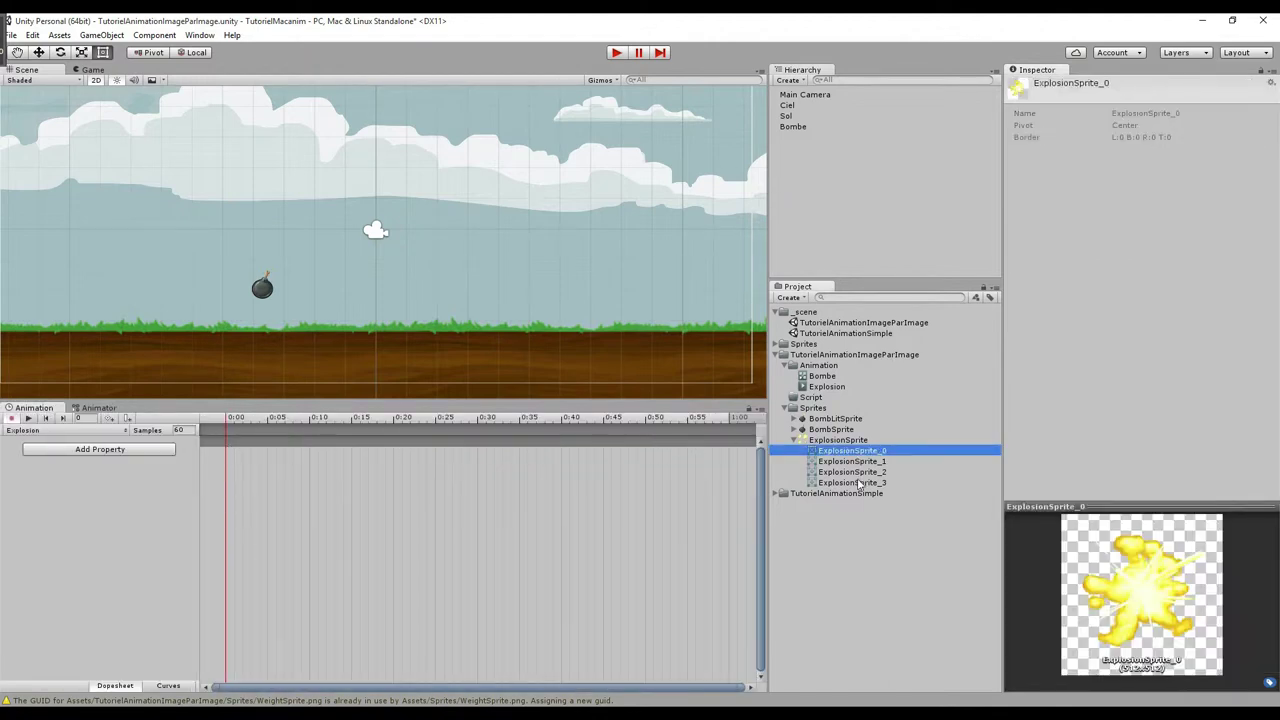
{"action": "left_click", "coordinate": [859, 483], "text": "shift"}
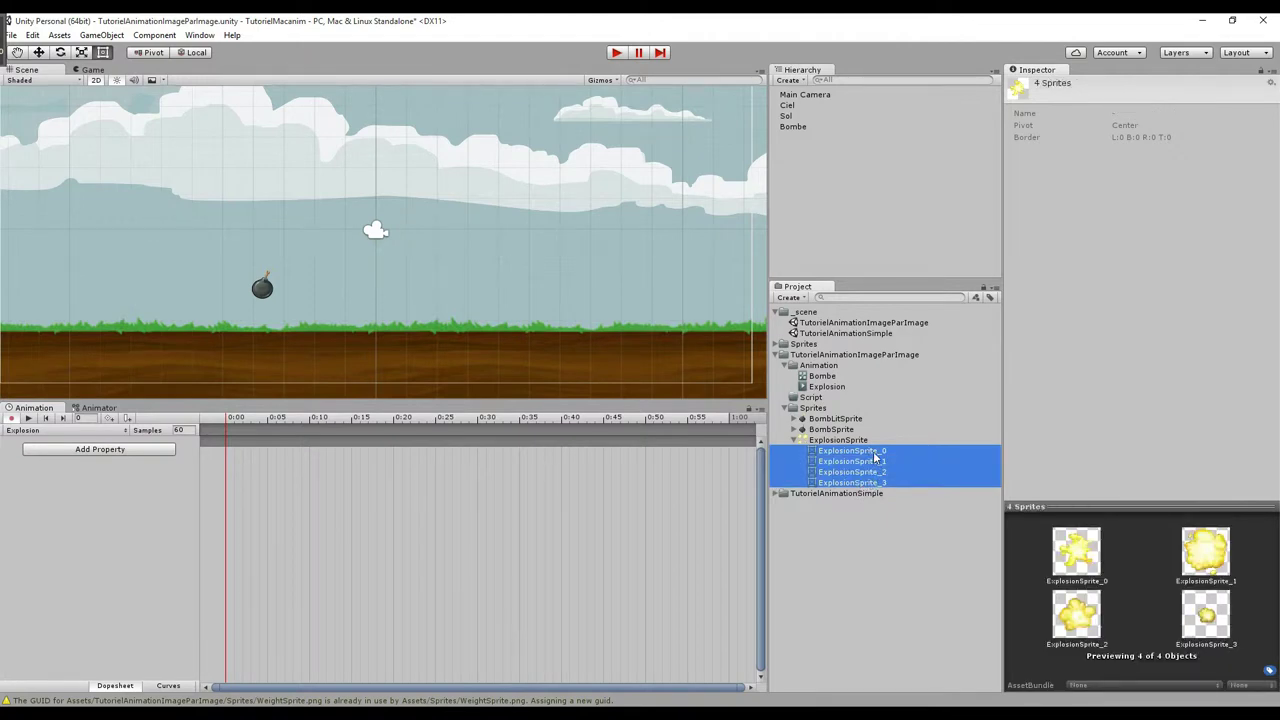
{"action": "left_click_drag", "start_coordinate": [876, 458], "coordinate": [296, 467]}
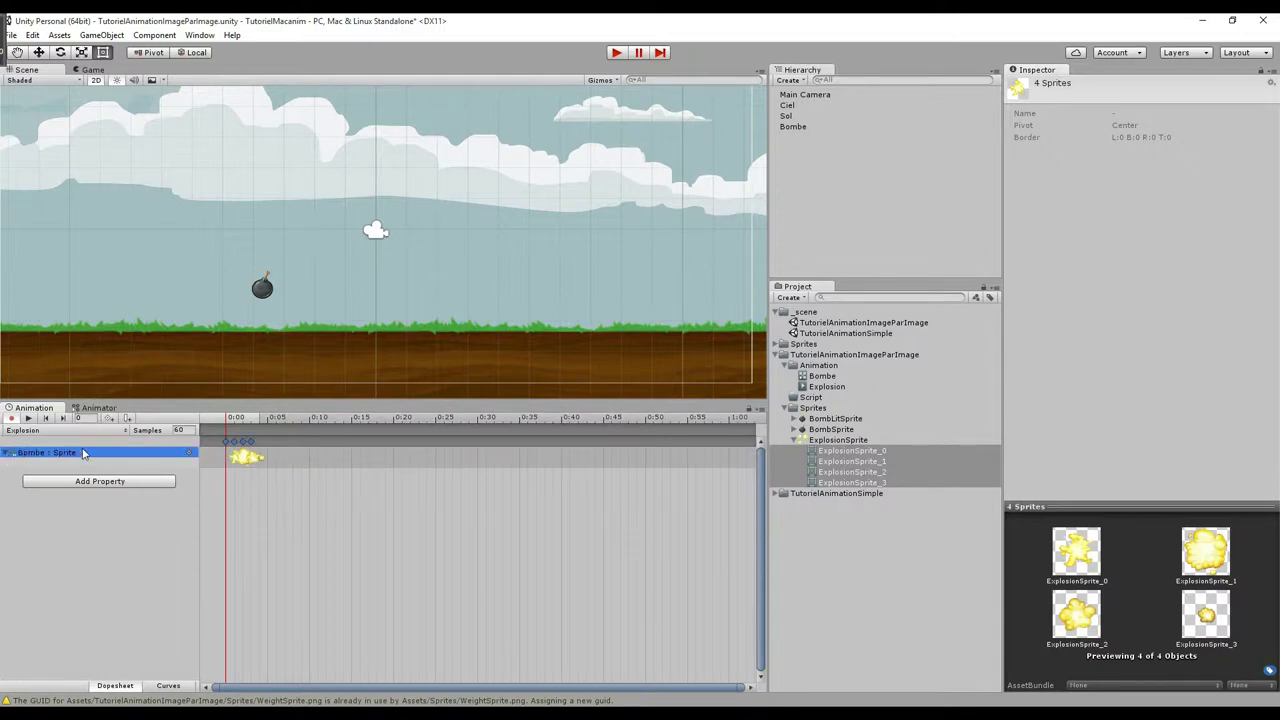
Play the Explosion preview on Bombe, stop it, and scrub through frames 0 to 3
{"action": "left_click", "coordinate": [6, 453]}
{"action": "left_click", "coordinate": [6, 453]}
{"action": "left_click", "coordinate": [824, 126]}
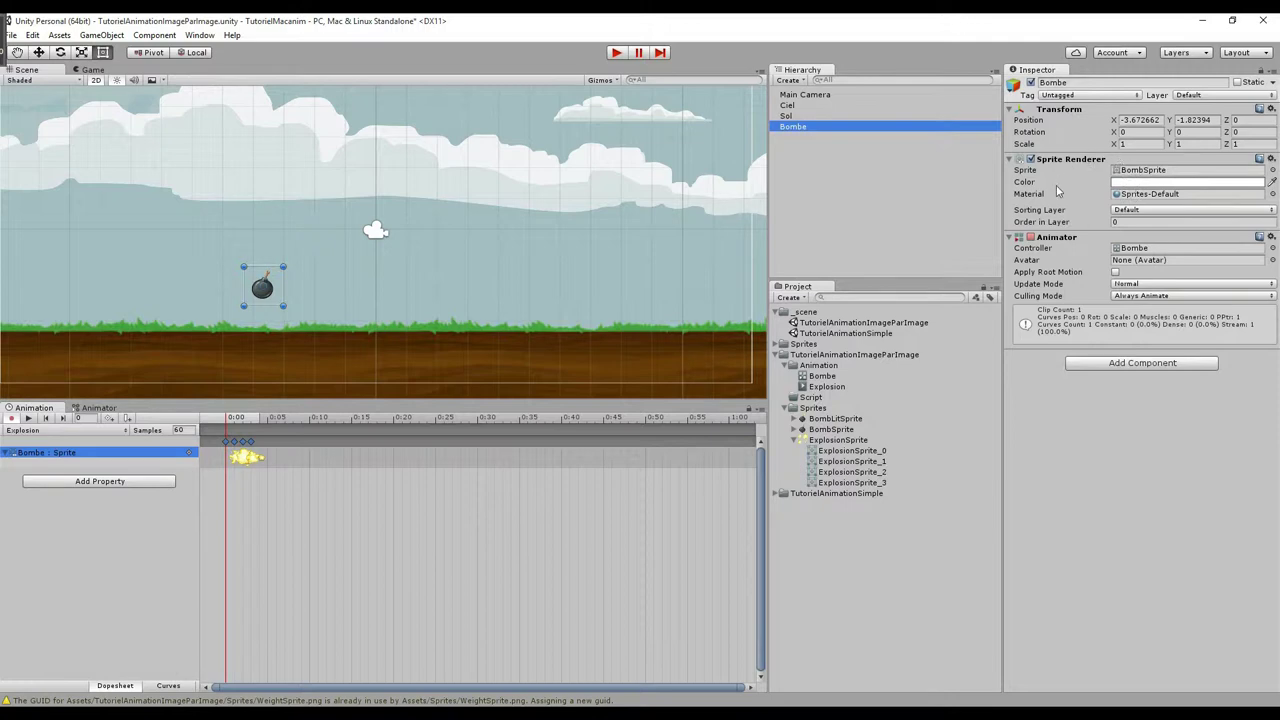
{"action": "left_click", "coordinate": [1165, 171]}
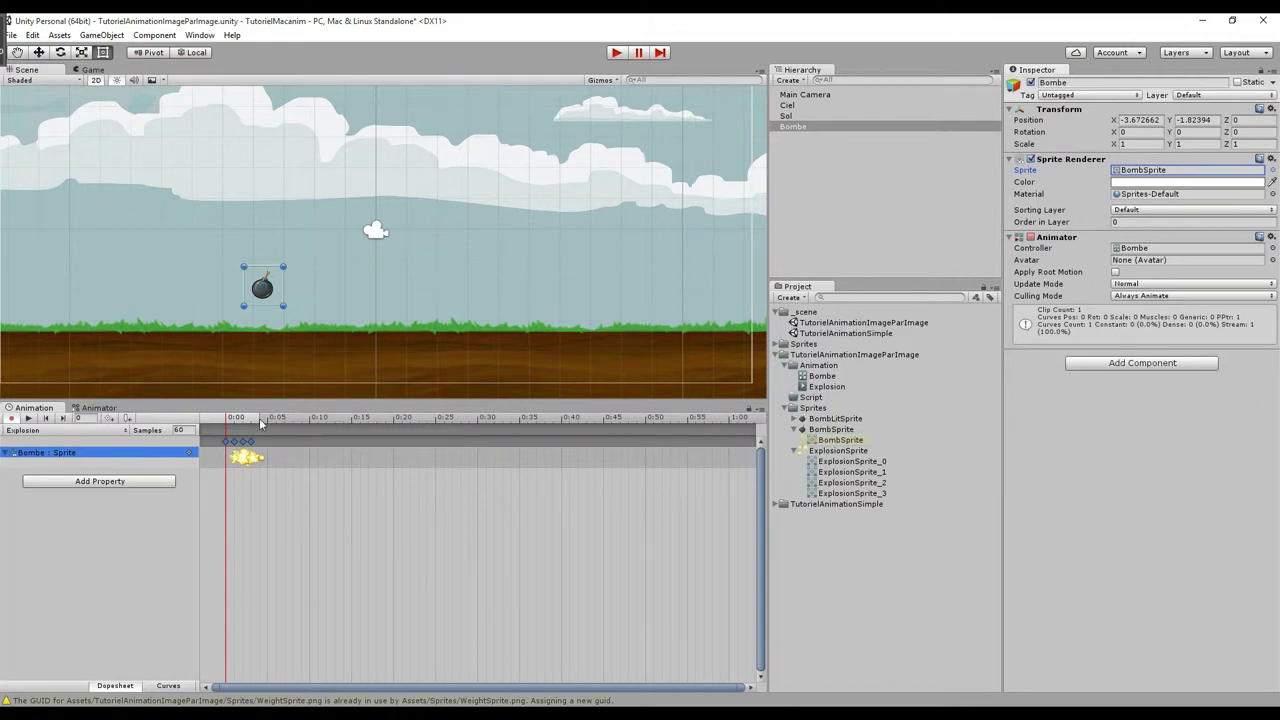
{"action": "left_click", "coordinate": [28, 420]}
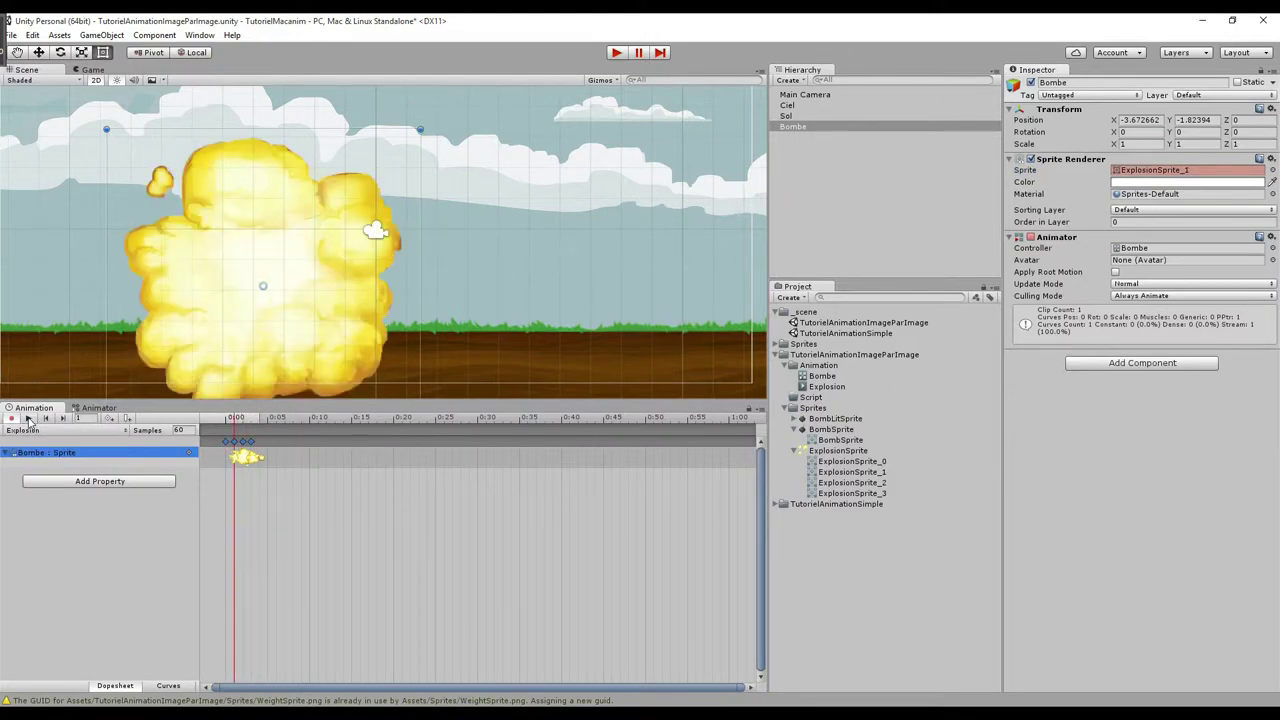
{"action": "left_click", "coordinate": [28, 420]}
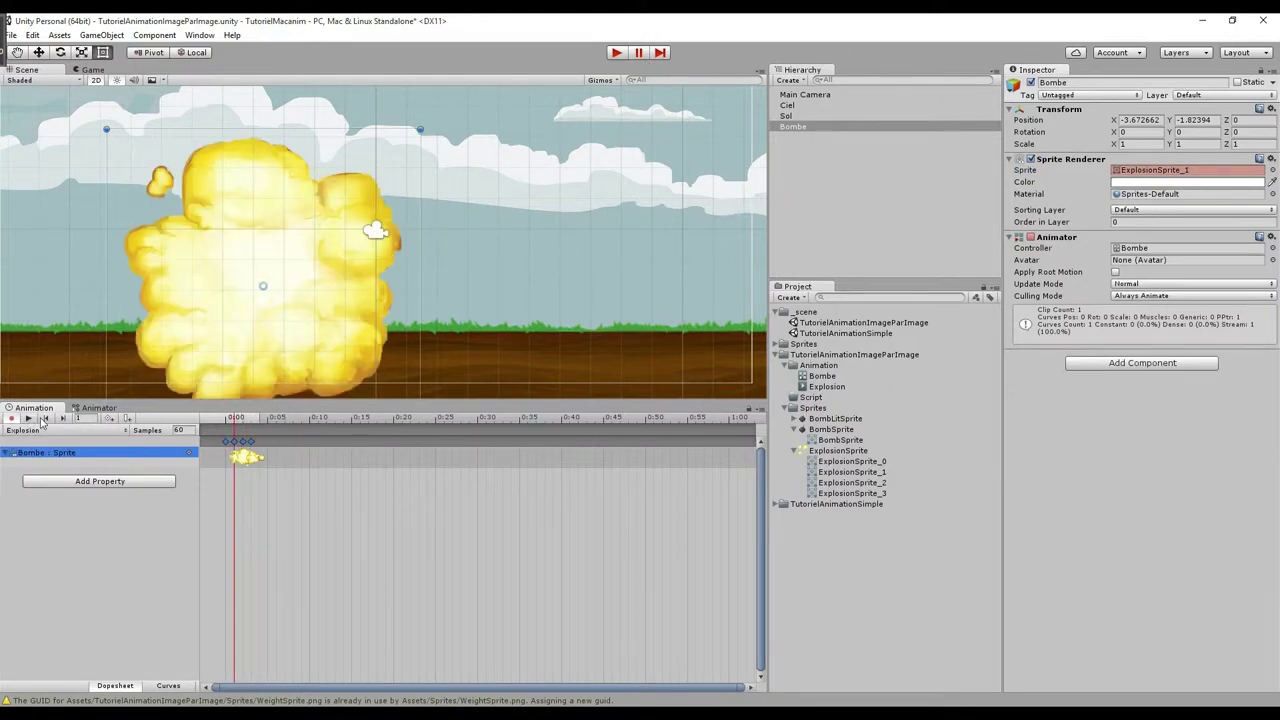
{"action": "left_click", "coordinate": [230, 420]}
{"action": "mouse_move", "coordinate": [230, 420]}
{"action": "left_mouse_down"}
{"action": "mouse_move", "coordinate": [250, 423]}
{"action": "mouse_move", "coordinate": [227, 425]}
{"action": "left_mouse_up"}
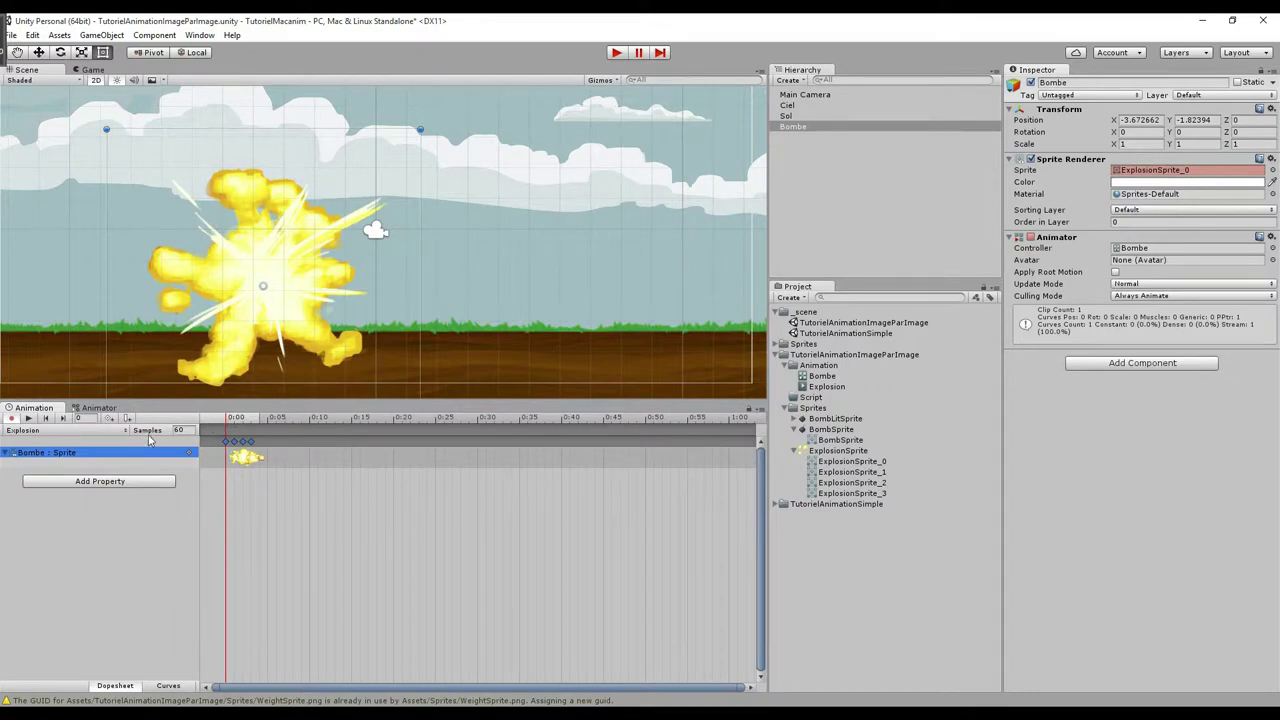
Lower the Explosion clip's sample rate to 12 and preview the slower playback
{"action": "left_click", "coordinate": [180, 430]}
{"action": "type", "text": "12"}
{"action": "key", "text": "Return"}
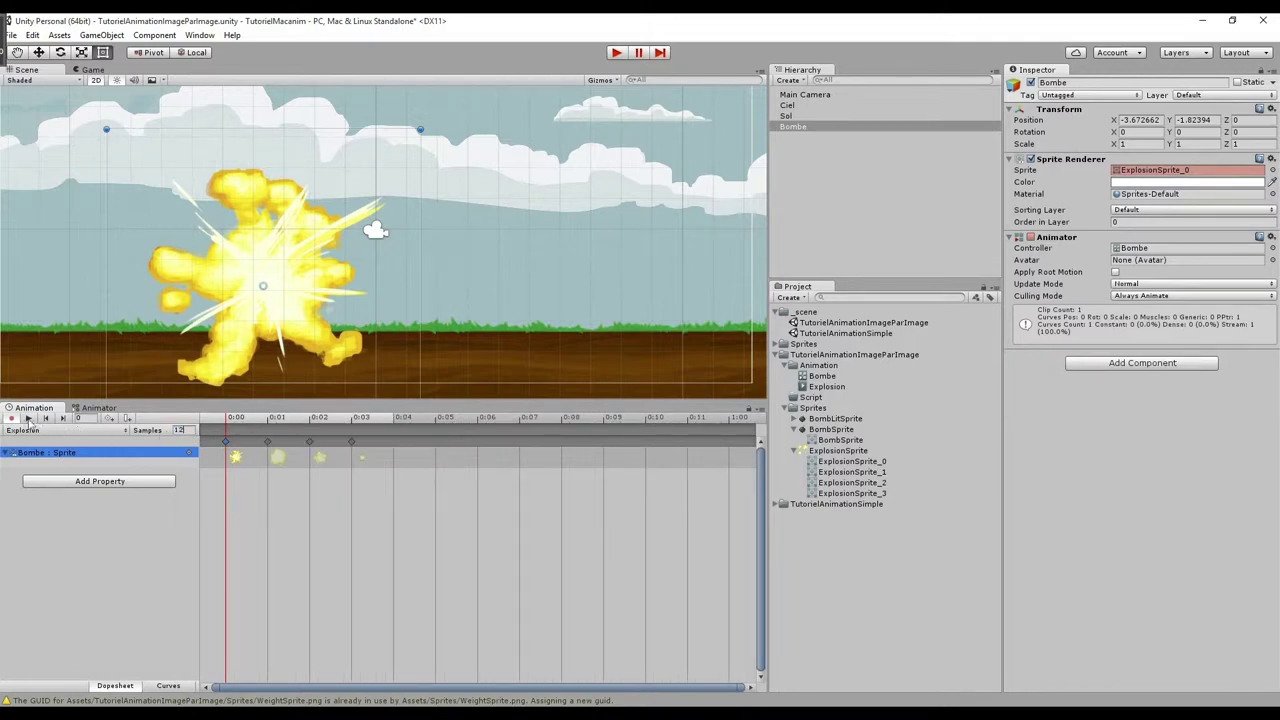
{"action": "left_click", "coordinate": [28, 418]}
{"action": "left_click", "coordinate": [30, 418]}
Scrub to the last and large explosion frames, turn off recording, and reselect Bombe
{"action": "left_click_drag", "start_coordinate": [228, 420], "coordinate": [348, 420]}
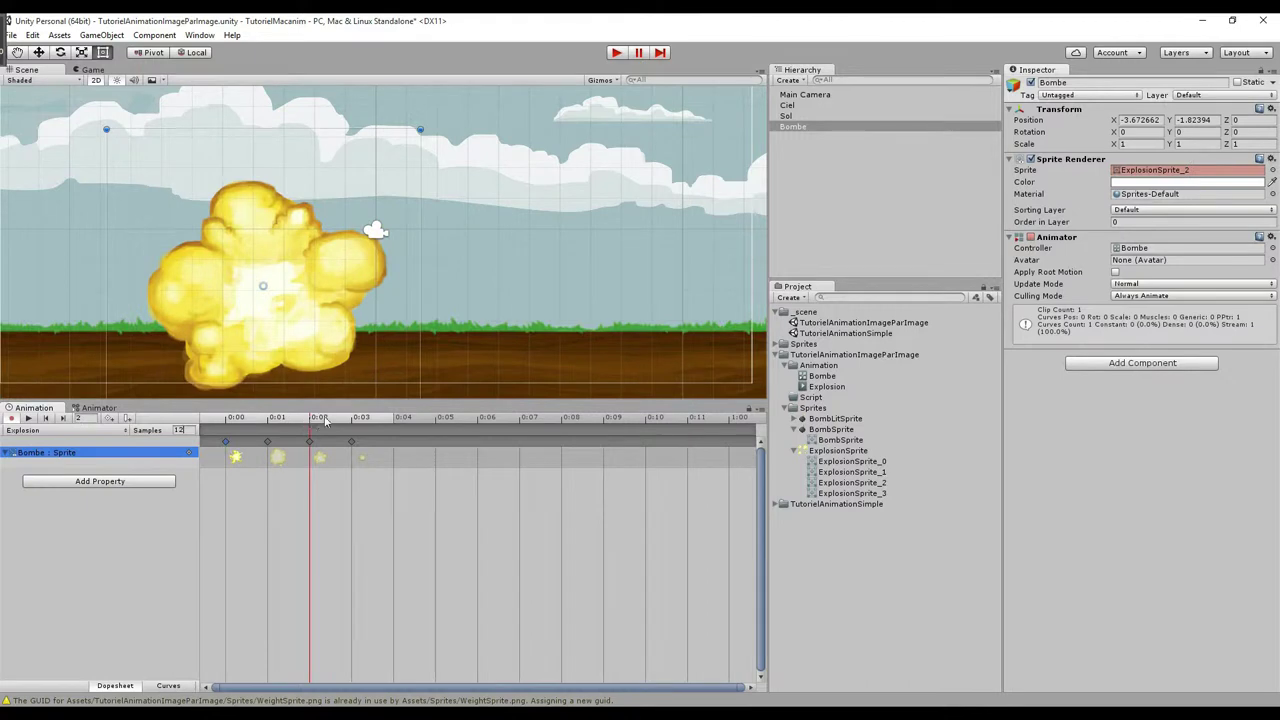
{"action": "left_click", "coordinate": [362, 459]}
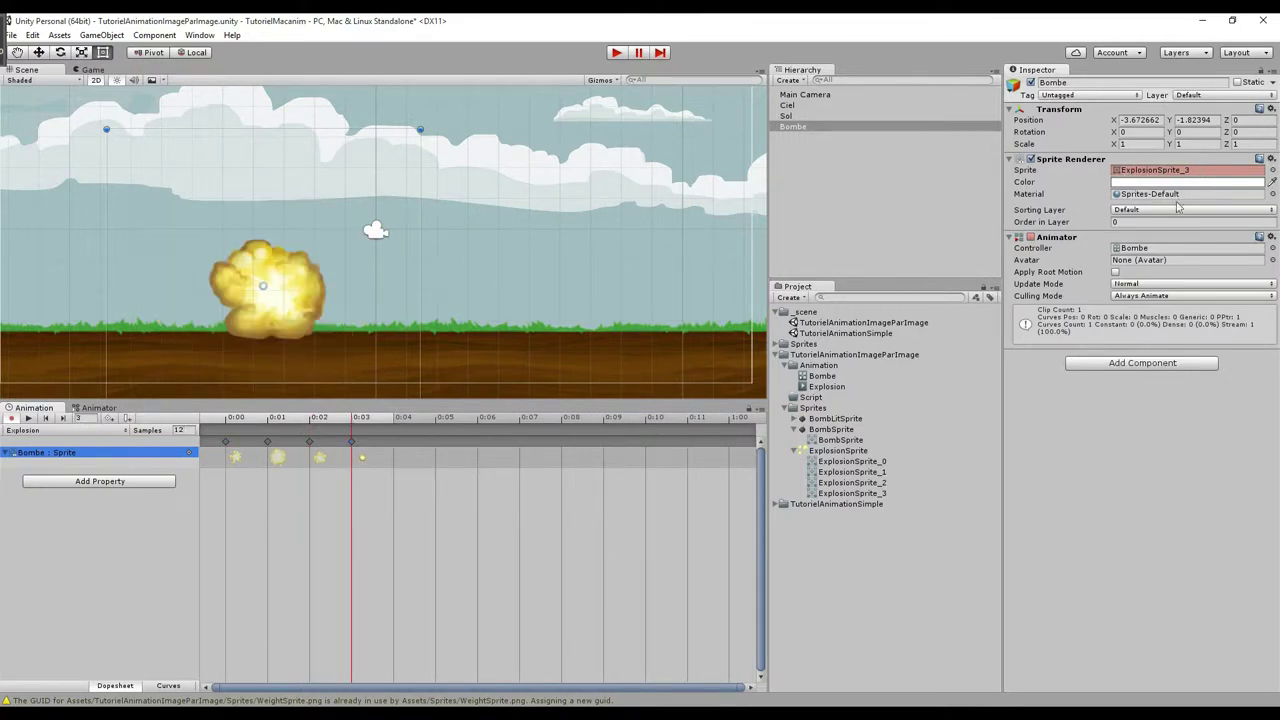
{"action": "left_click_drag", "start_coordinate": [338, 422], "coordinate": [224, 424]}
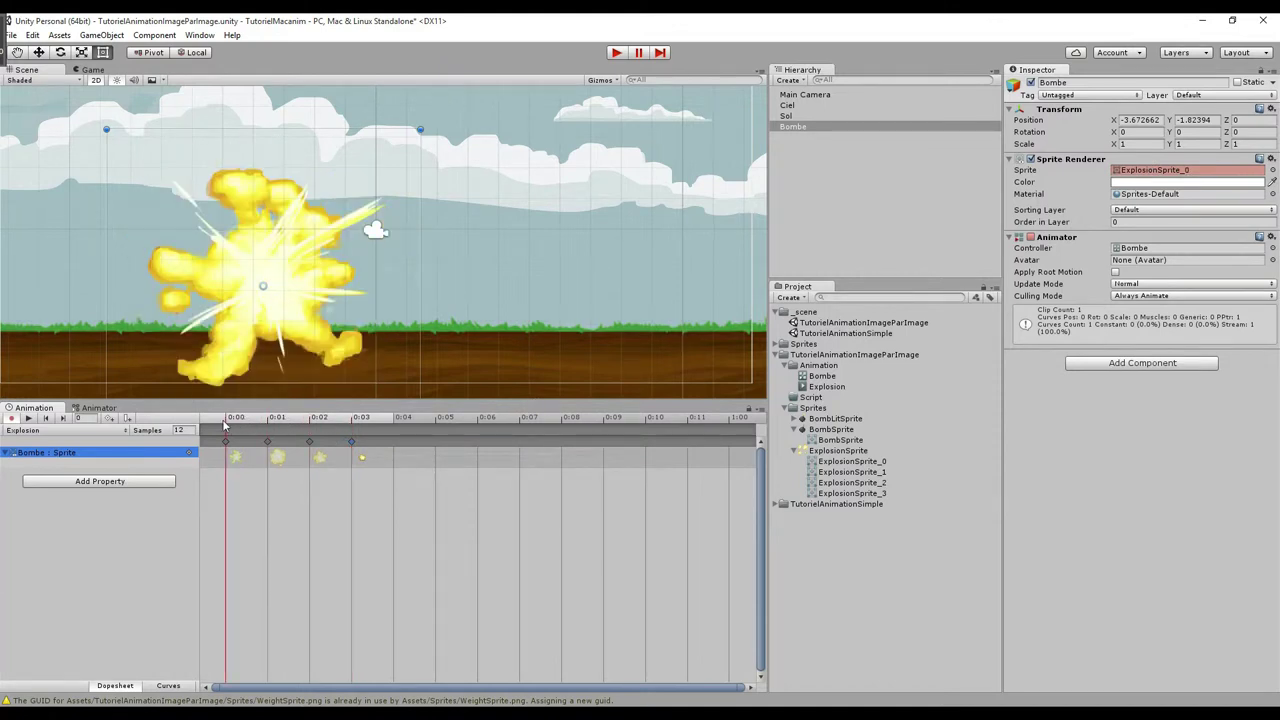
{"action": "left_click", "coordinate": [14, 418]}
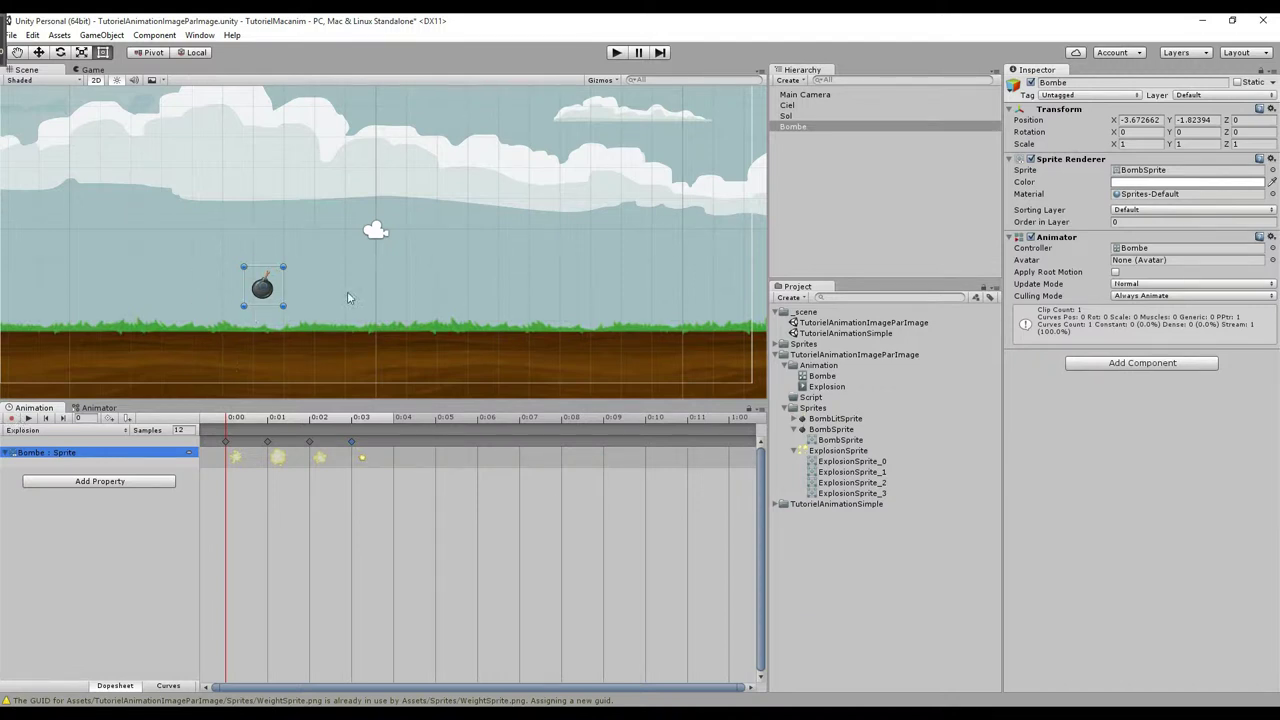
{"action": "left_click", "coordinate": [1160, 170]}
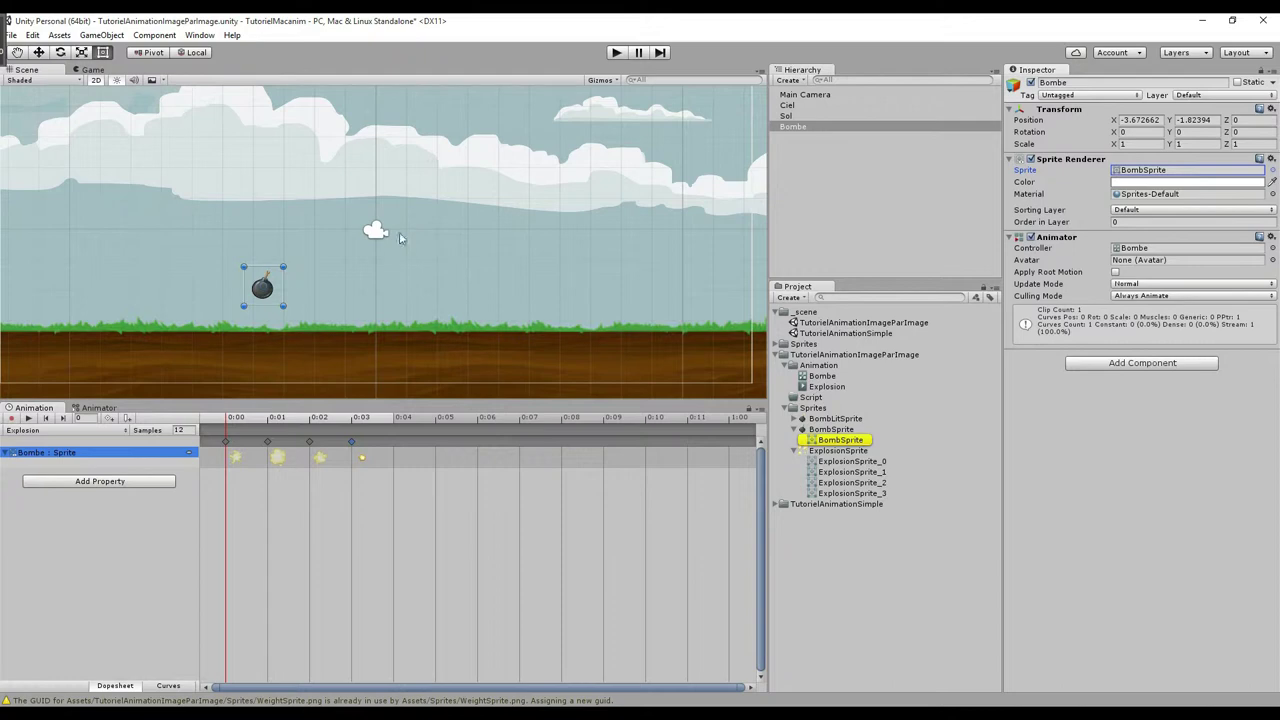
{"action": "left_click", "coordinate": [826, 128]}
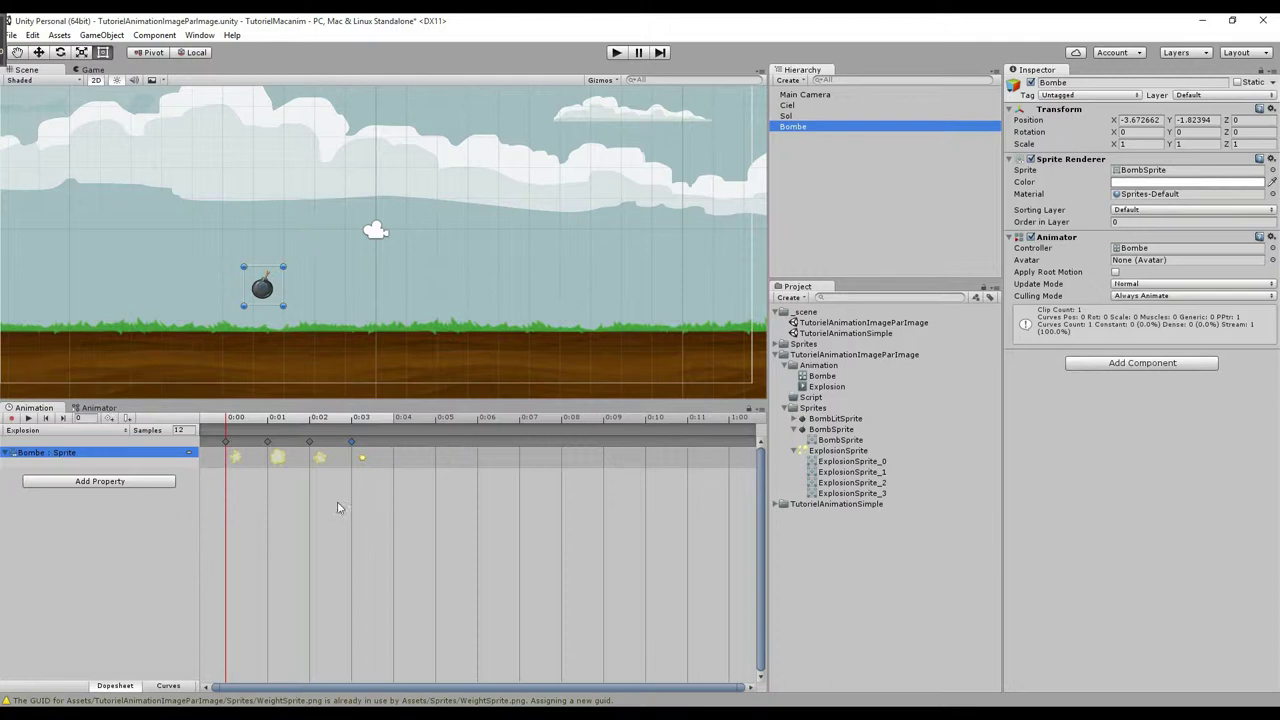
In the Animator graph, move Explosion aside and create a new empty state
{"action": "left_click", "coordinate": [94, 408]}
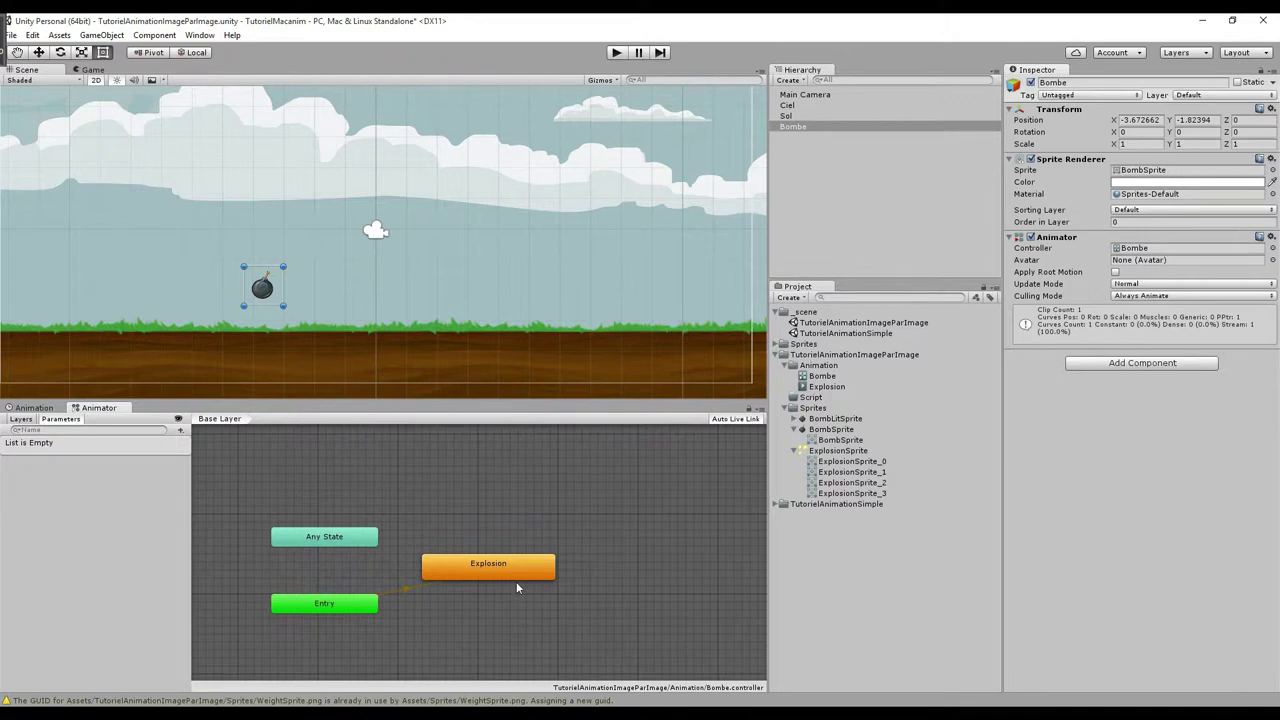
{"action": "left_click_drag", "start_coordinate": [516, 576], "coordinate": [556, 596]}
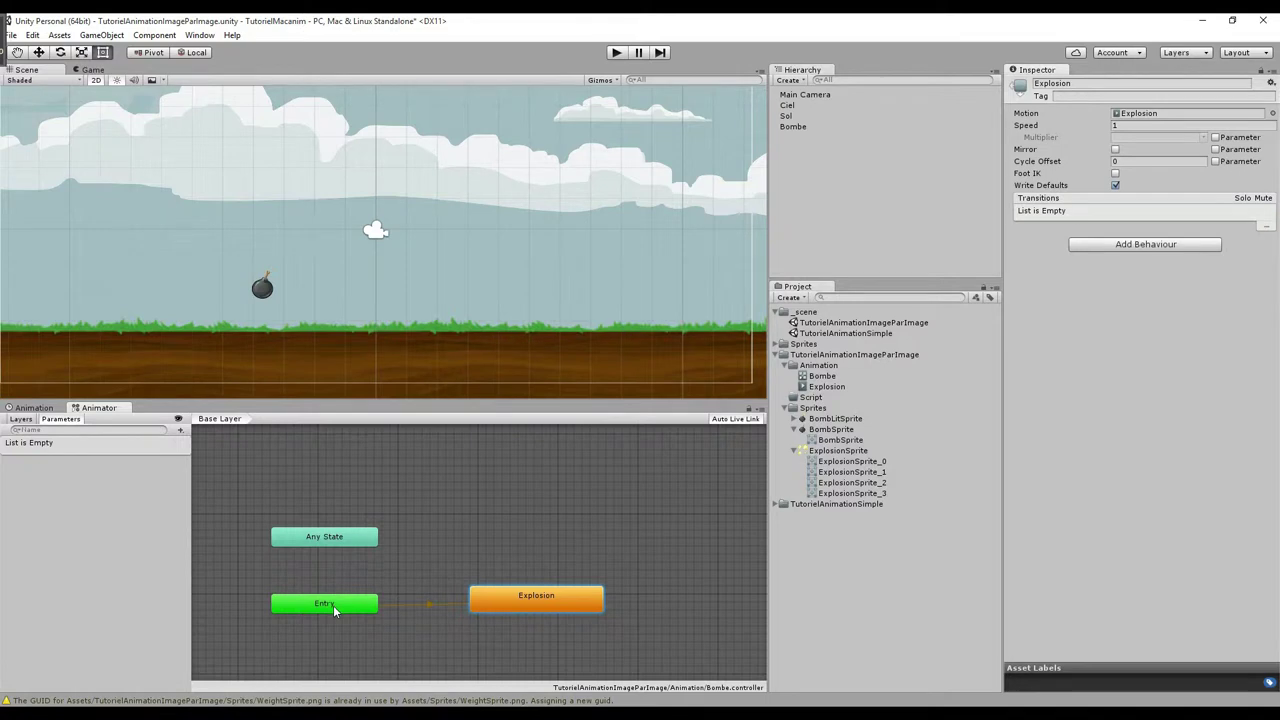
{"action": "right_click", "coordinate": [441, 510]}
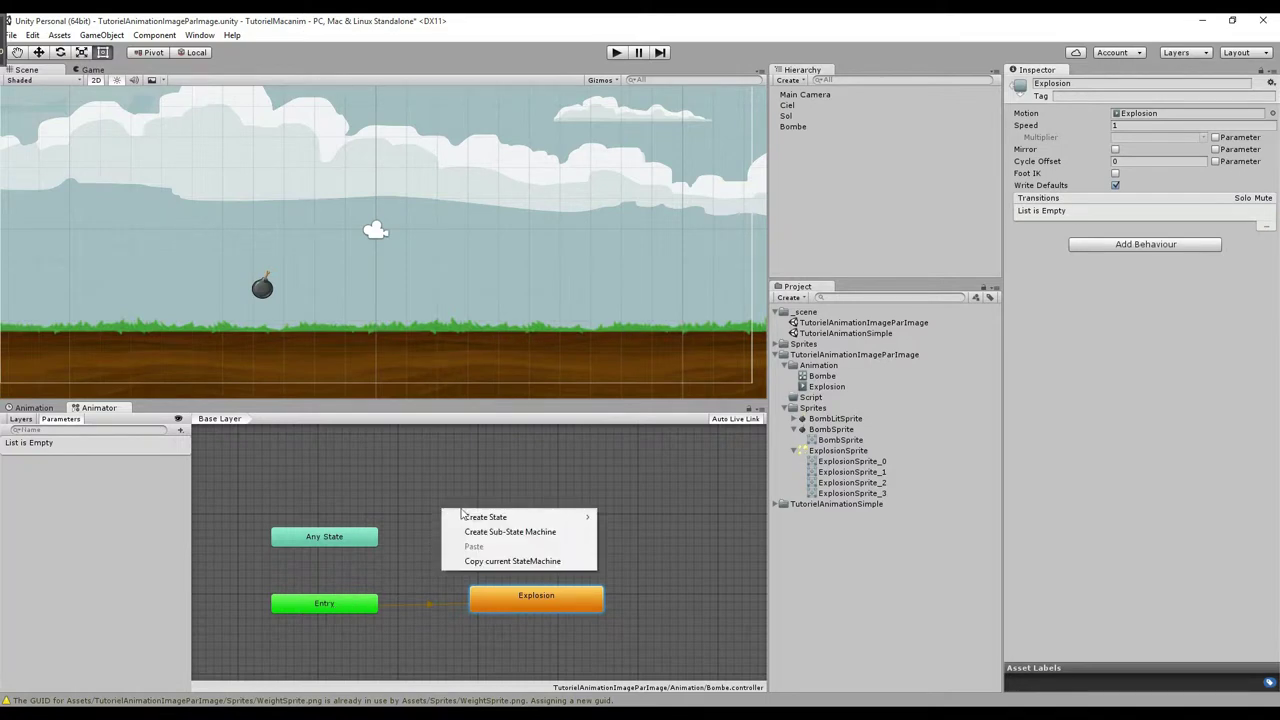
{"action": "mouse_move", "coordinate": [495, 523]}
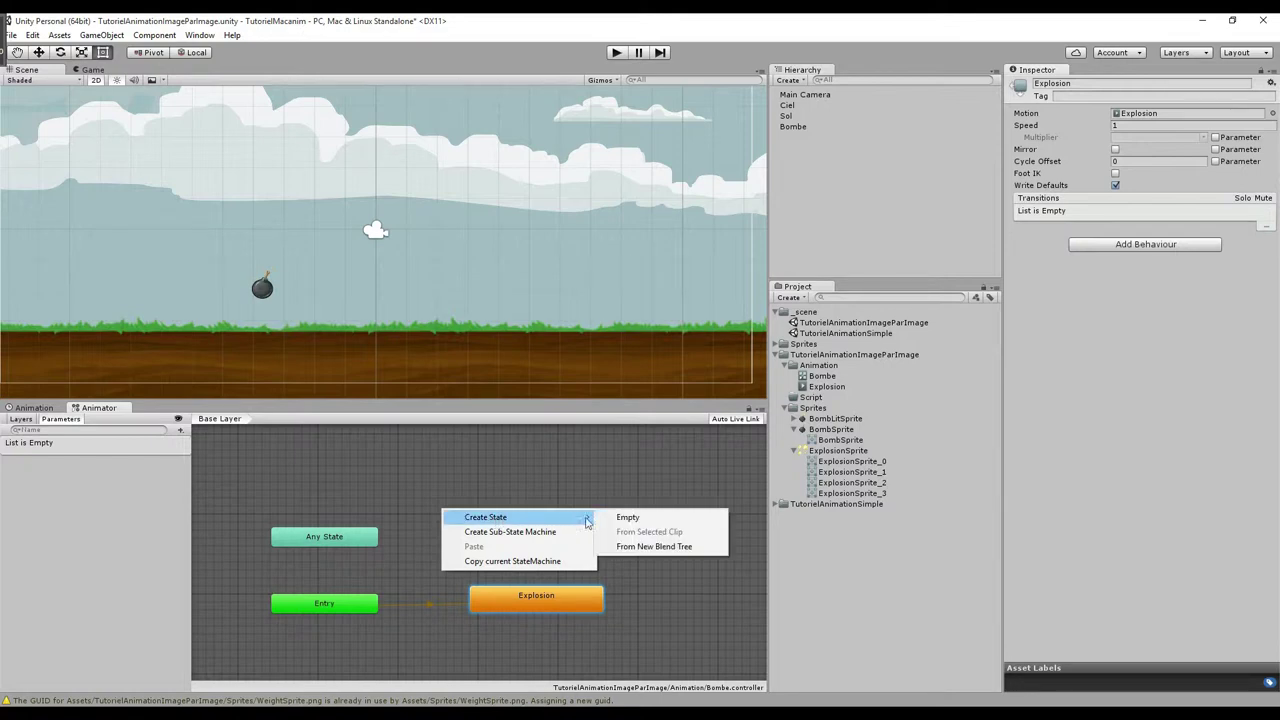
{"action": "left_click", "coordinate": [653, 522]}
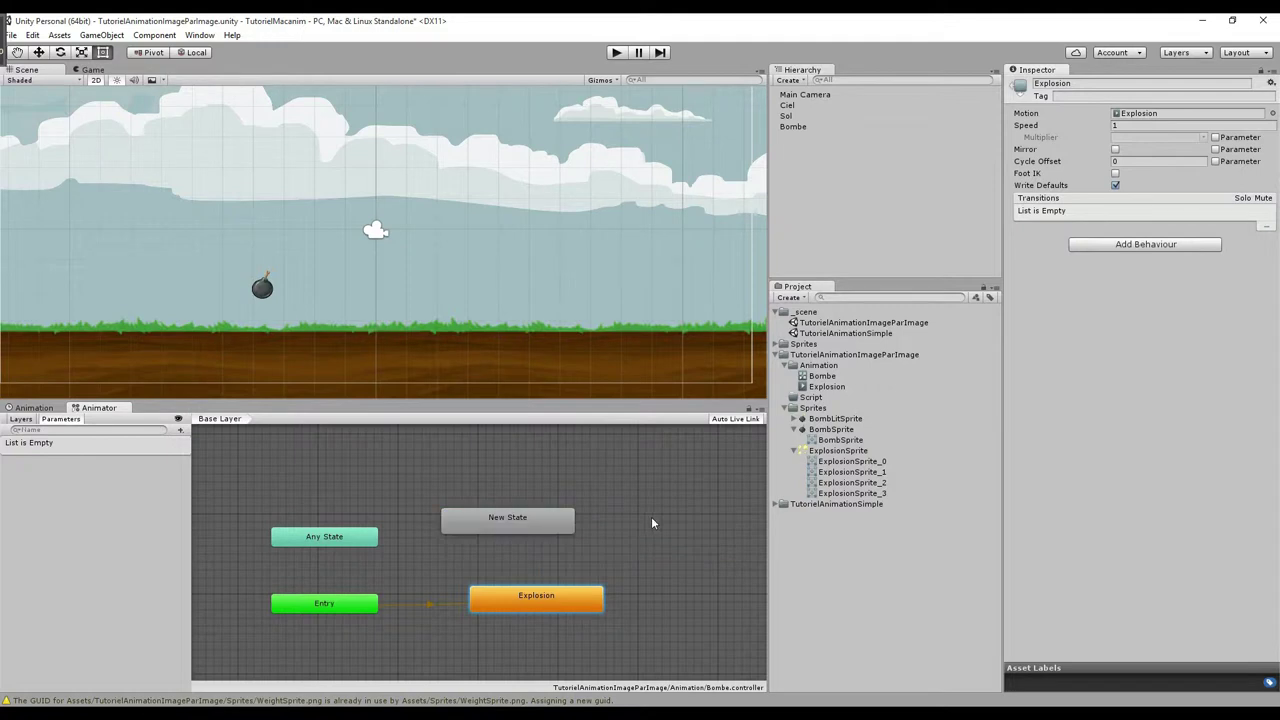
Name the new state Attente and set it as the layer default state
{"action": "left_click", "coordinate": [510, 518]}
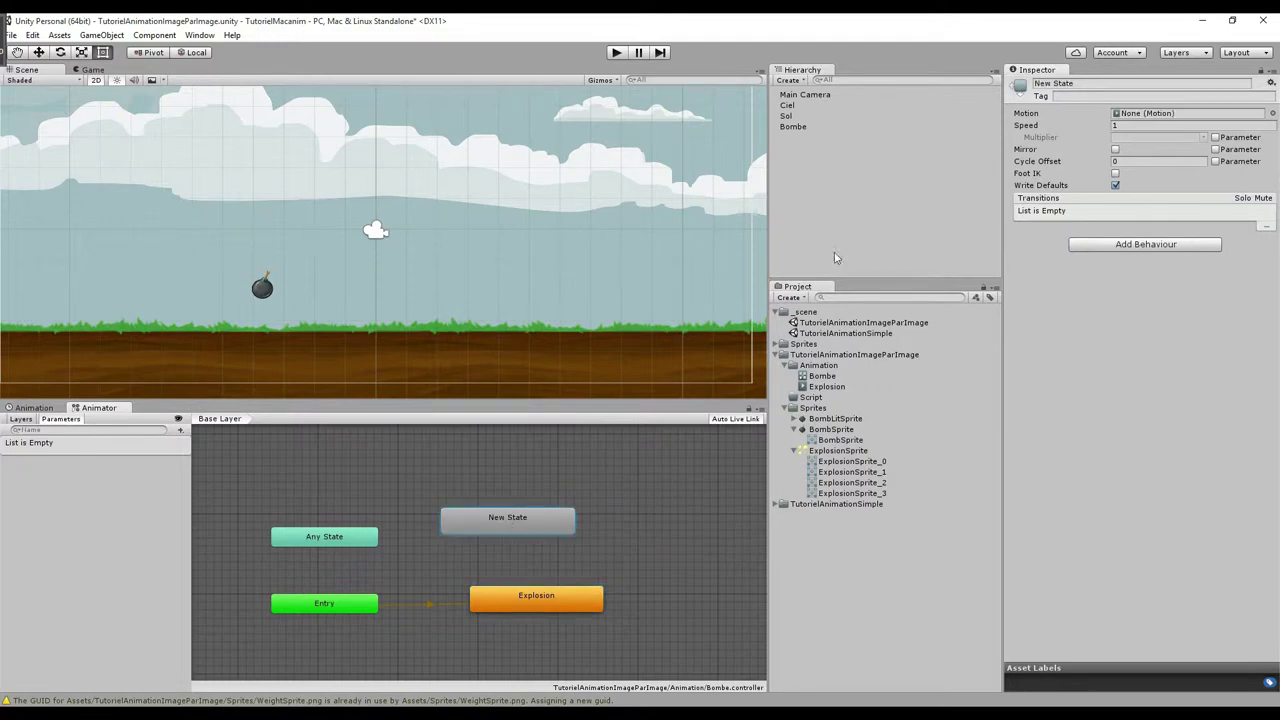
{"action": "left_click", "coordinate": [1093, 82]}
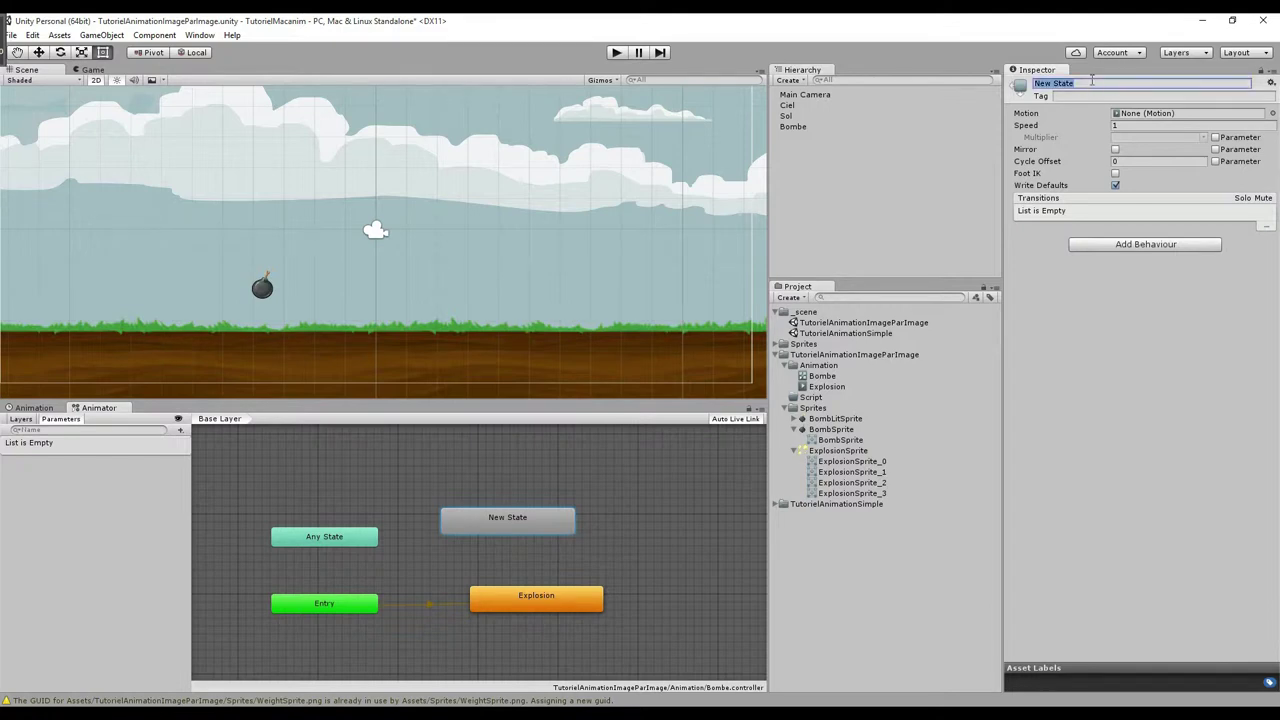
{"action": "type", "text": "Atten"}
{"action": "key", "text": "Return"}
{"action": "right_click", "coordinate": [522, 518]}
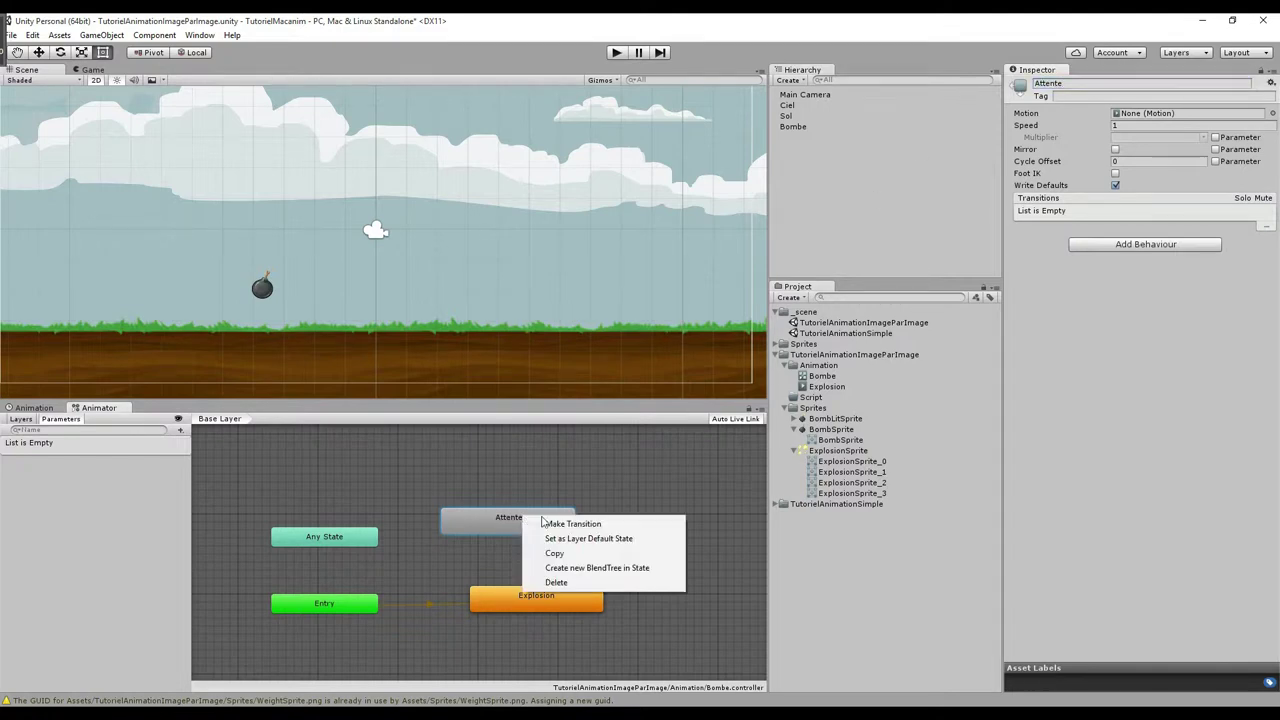
{"action": "left_click", "coordinate": [597, 540]}
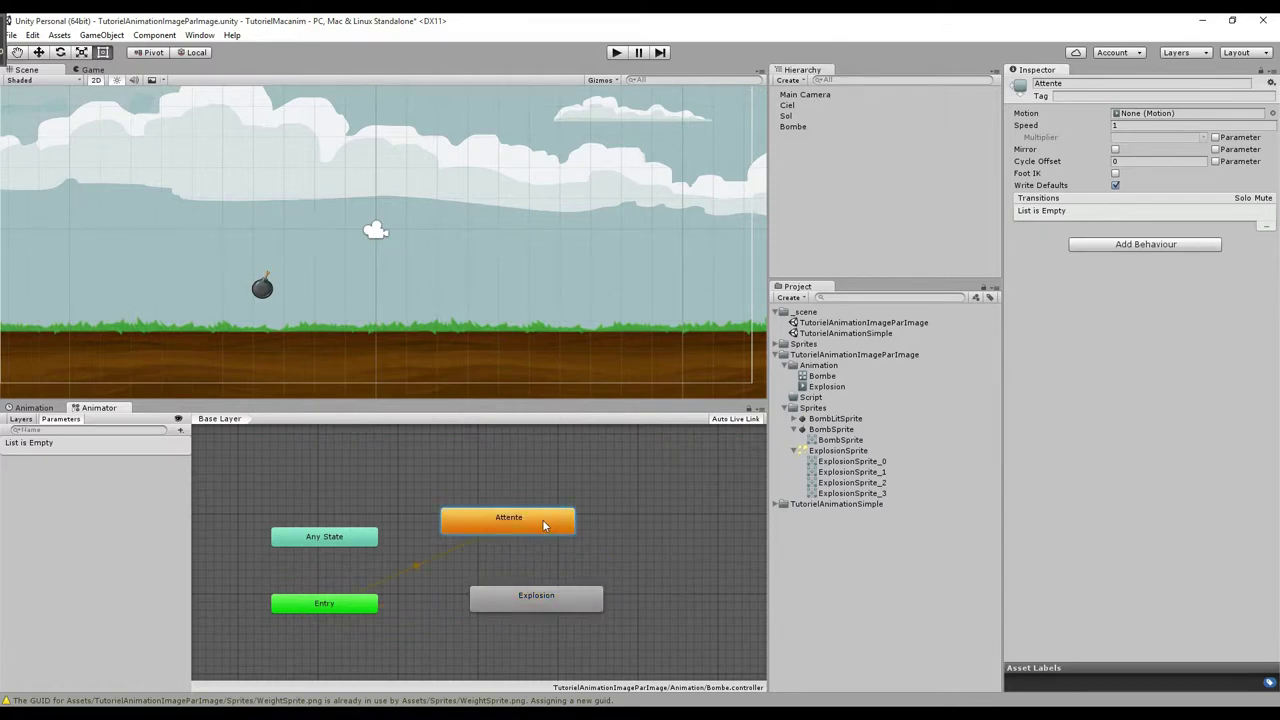
Run the game to confirm Bombe idles in Attente, stop, and shift Attente slightly right
{"action": "left_click", "coordinate": [617, 54]}
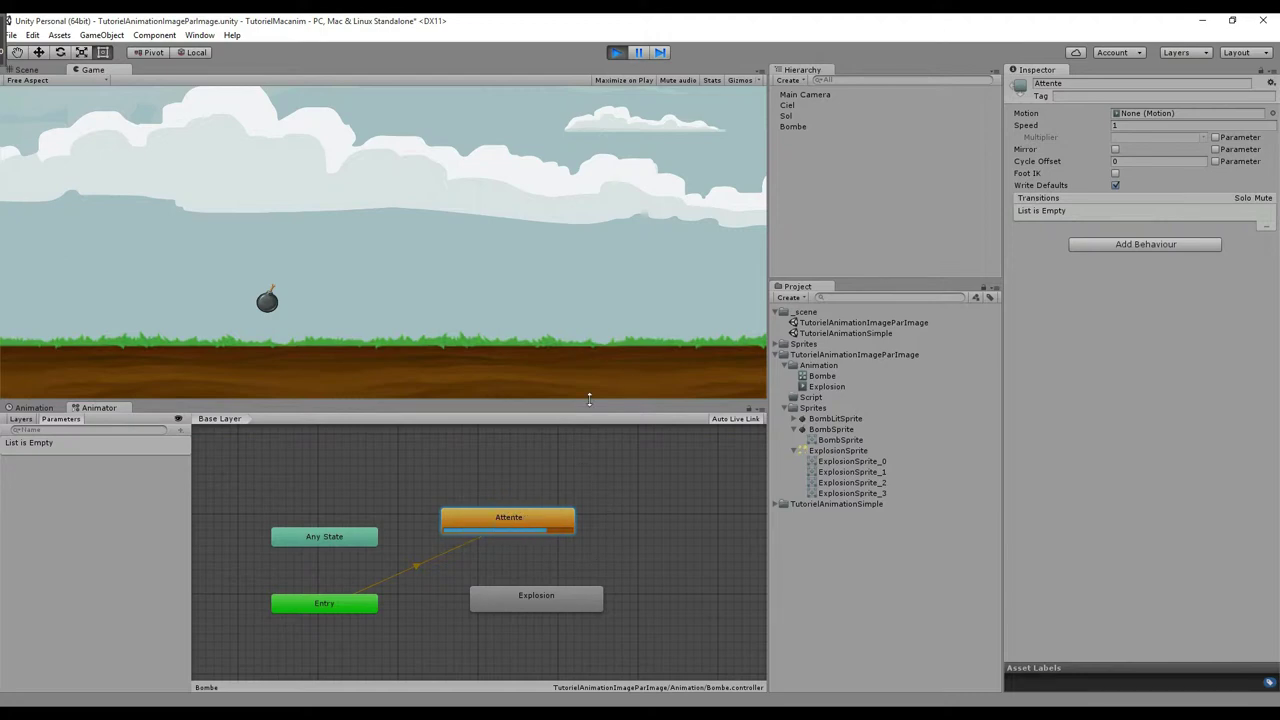
{"action": "left_click", "coordinate": [620, 53]}
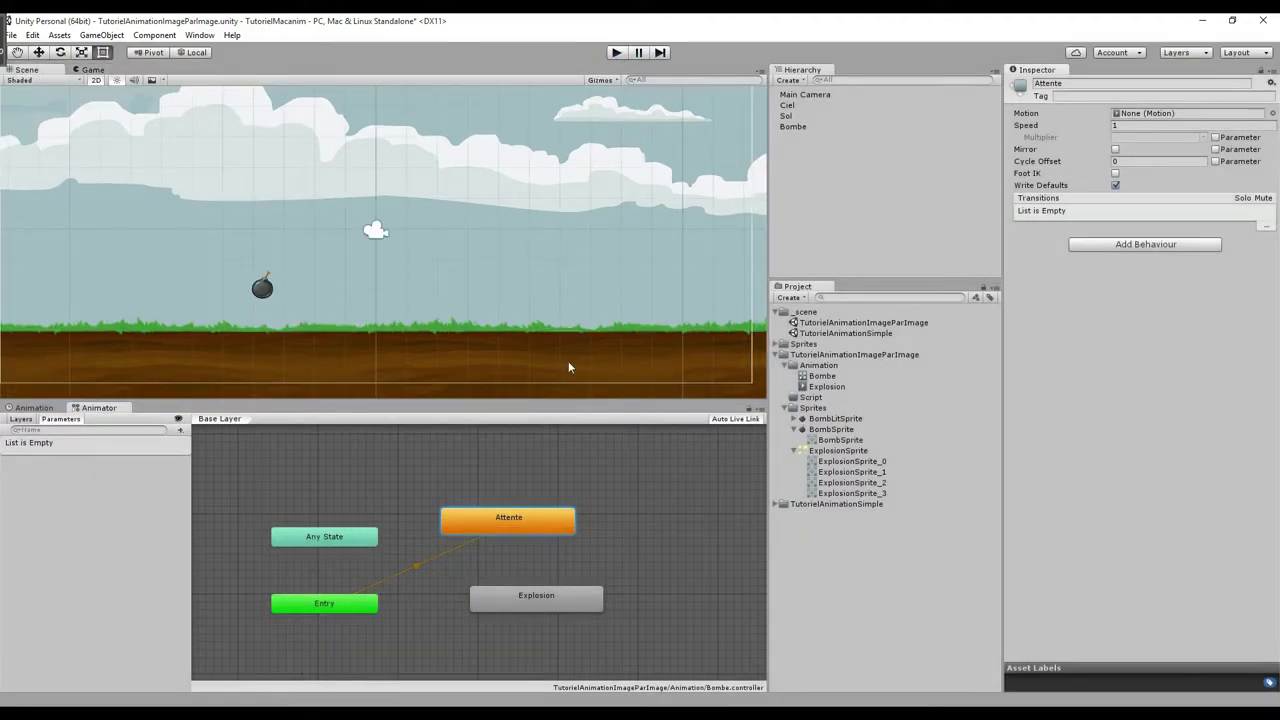
{"action": "left_click_drag", "start_coordinate": [510, 518], "coordinate": [539, 517]}
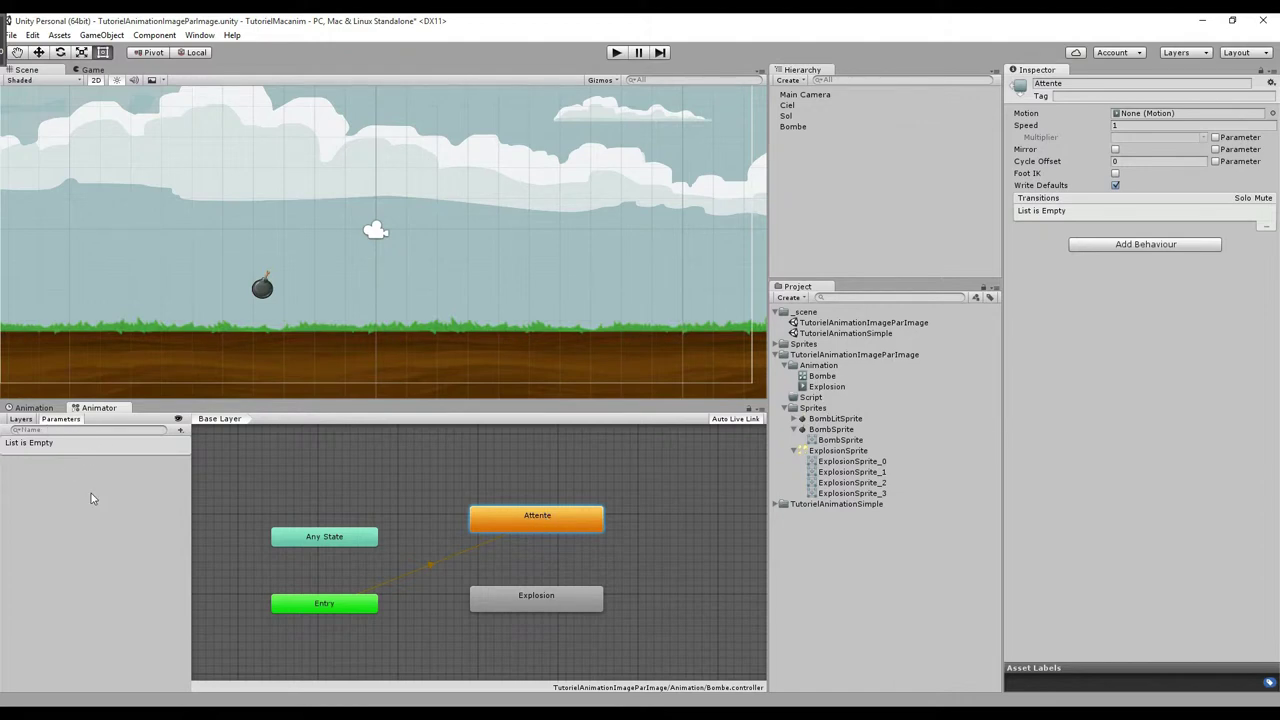
Add a trigger parameter called Declenchement to the Bombe animator, then select the Attente state
{"action": "left_click", "coordinate": [180, 431]}
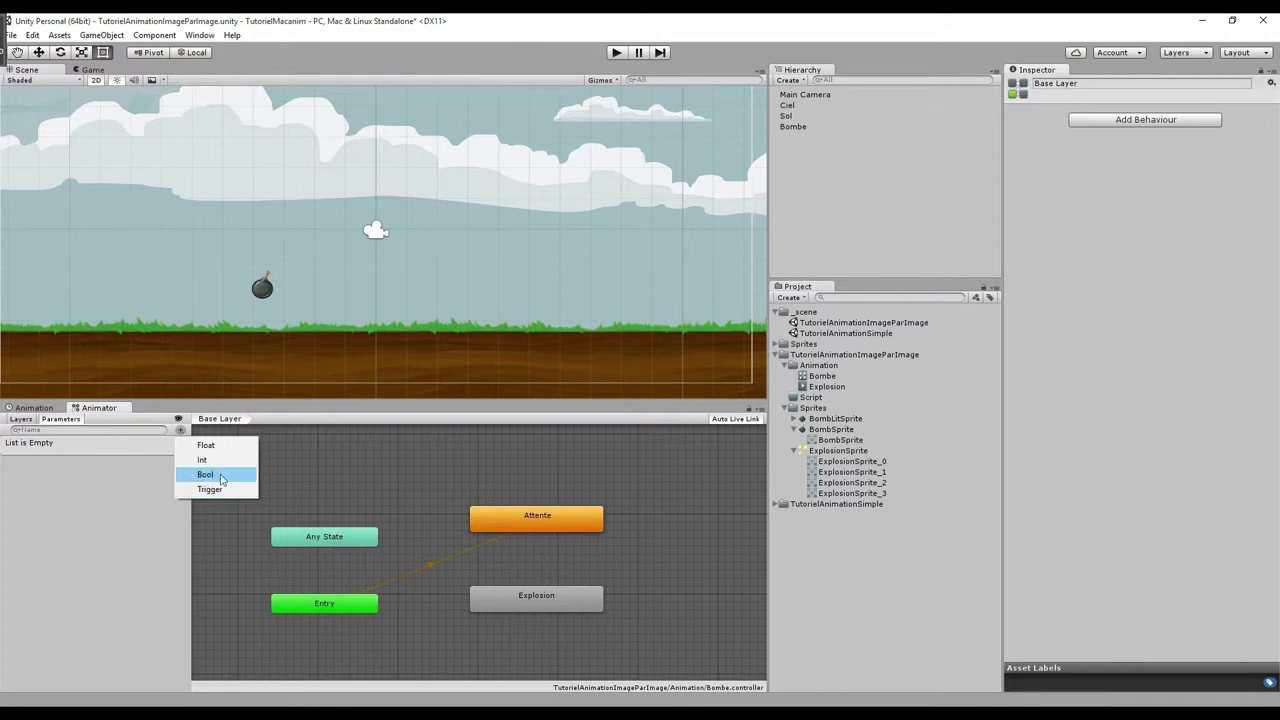
{"action": "left_click", "coordinate": [221, 488]}
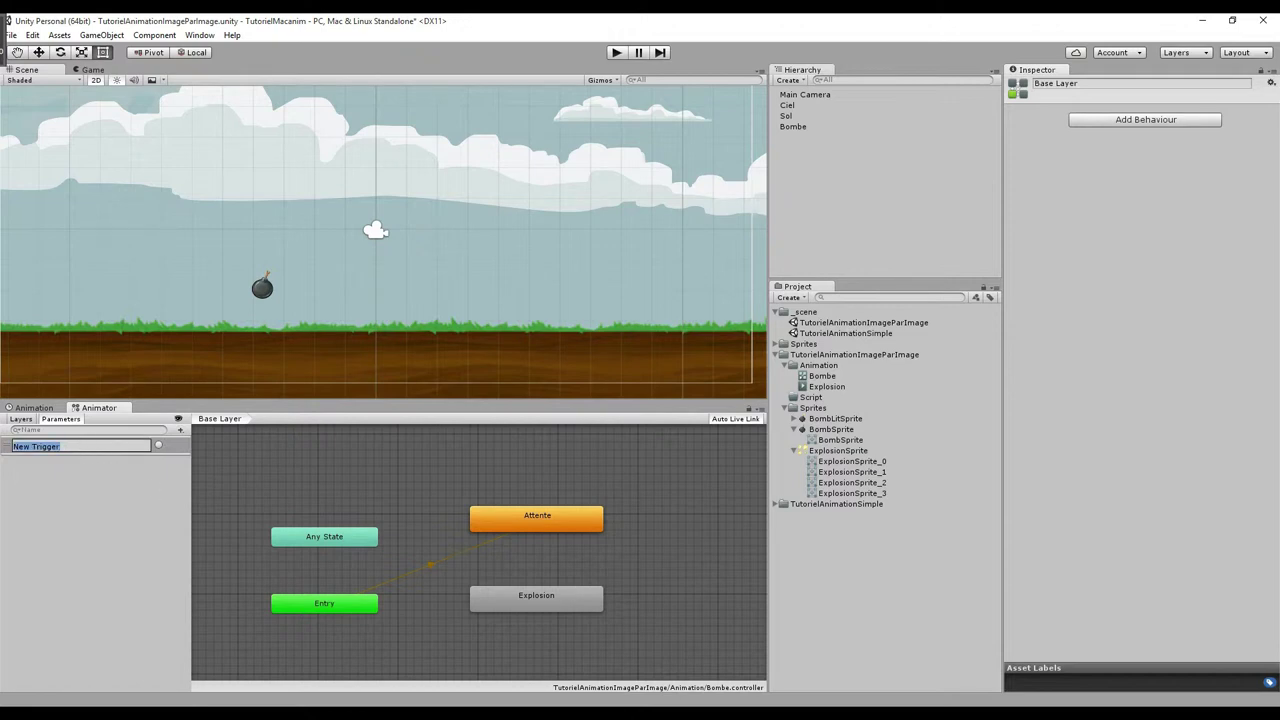
{"action": "type", "text": "Declench"}
{"action": "type", "text": "ement"}
{"action": "key", "text": "Return"}
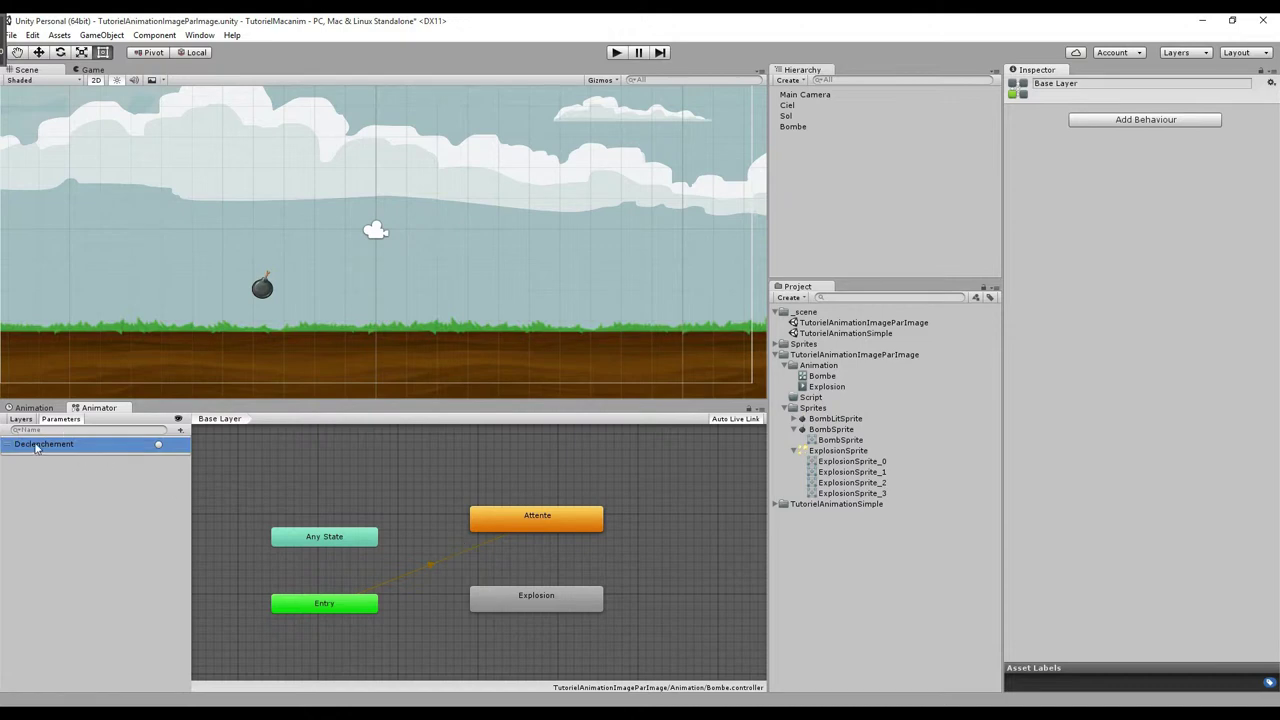
{"action": "left_click", "coordinate": [538, 522]}
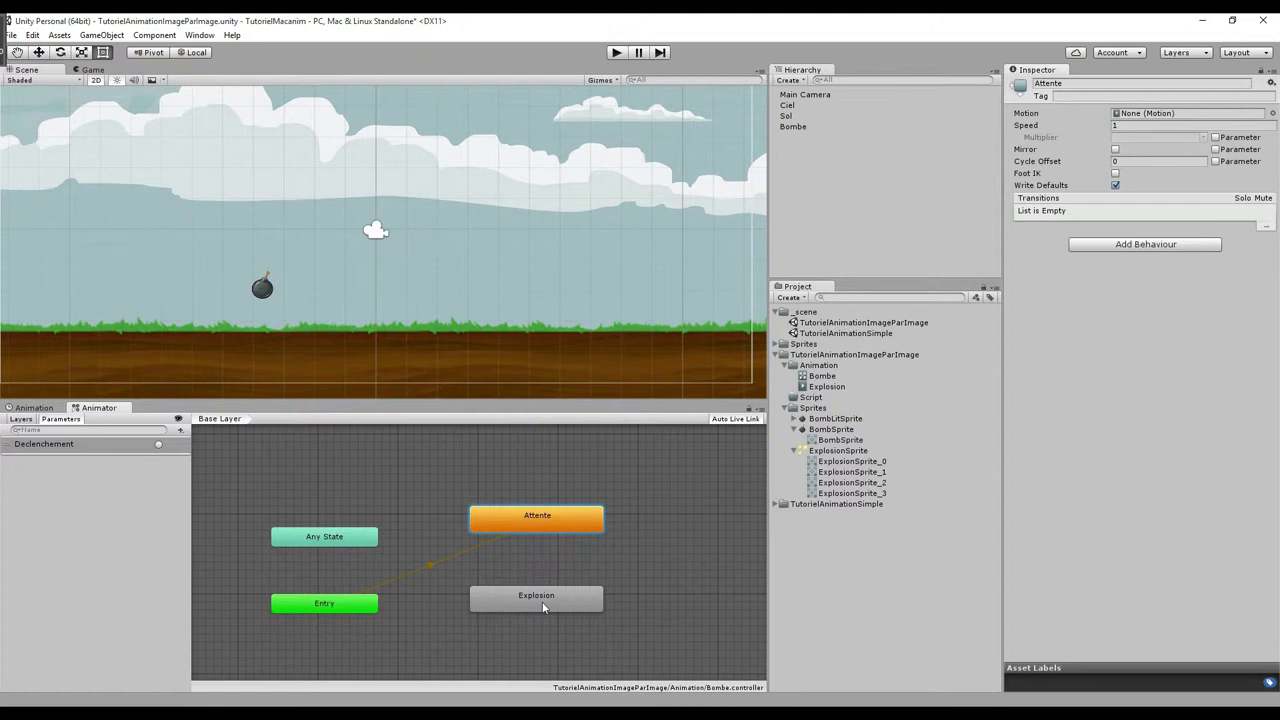
Draw a transition from the Attente state to Explosion and select the new transition arrow
{"action": "right_click", "coordinate": [539, 521]}
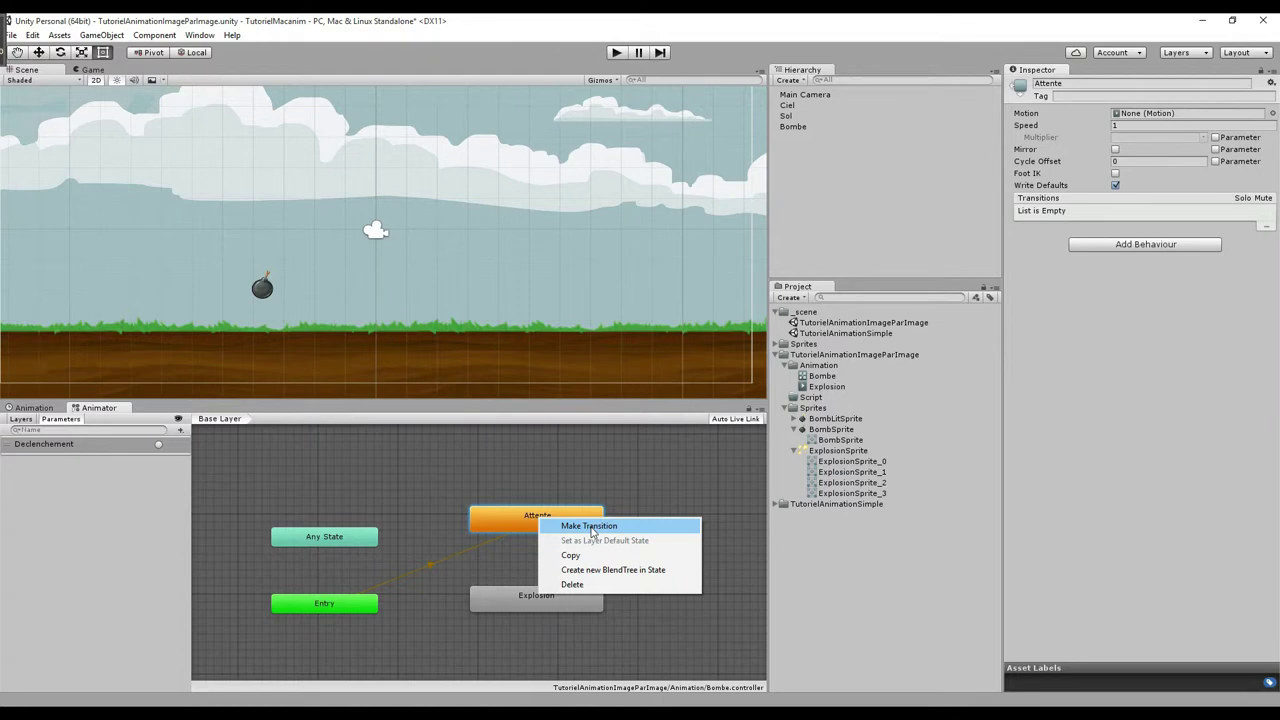
{"action": "left_click", "coordinate": [591, 526]}
{"action": "left_click", "coordinate": [536, 598]}
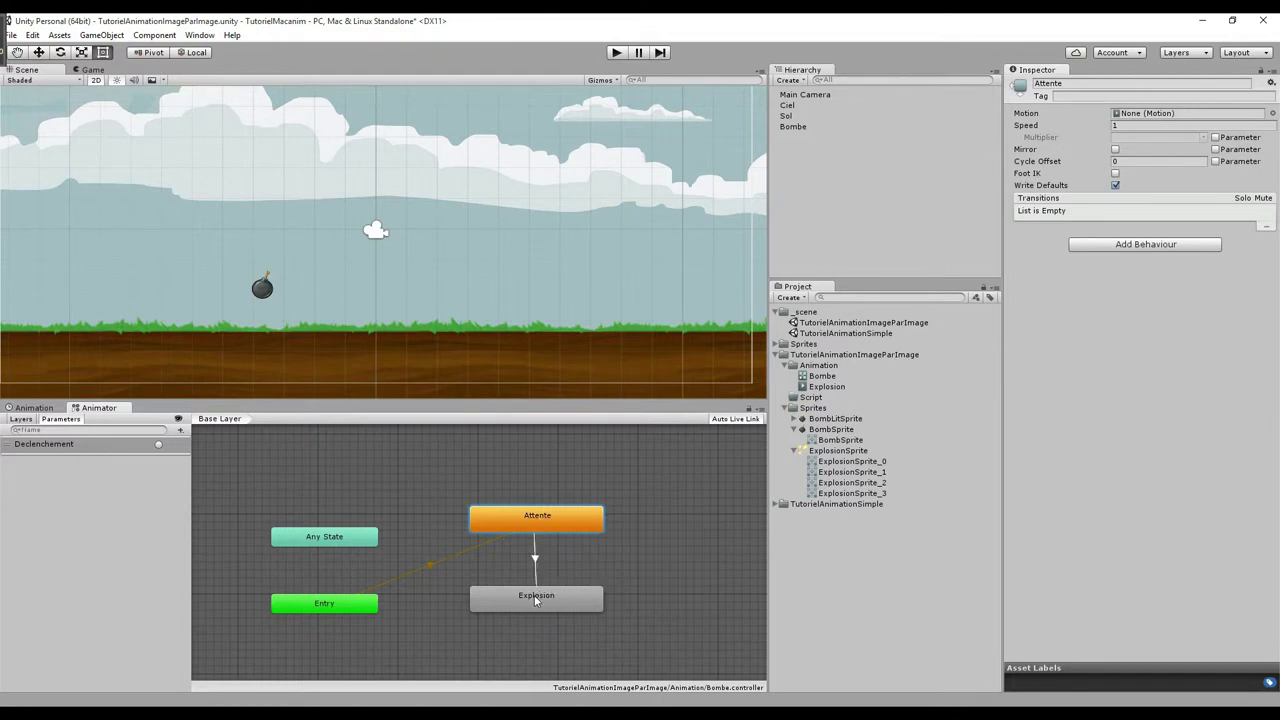
{"action": "left_click", "coordinate": [536, 598]}
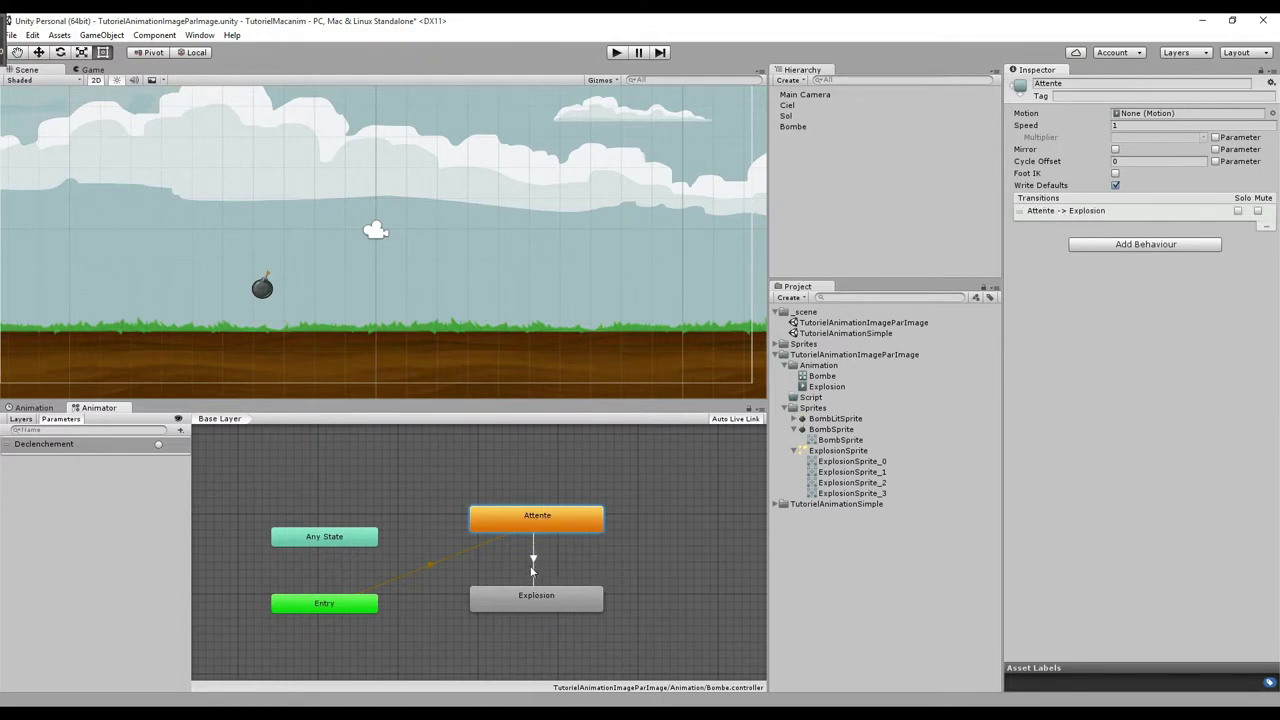
{"action": "left_click", "coordinate": [533, 561]}
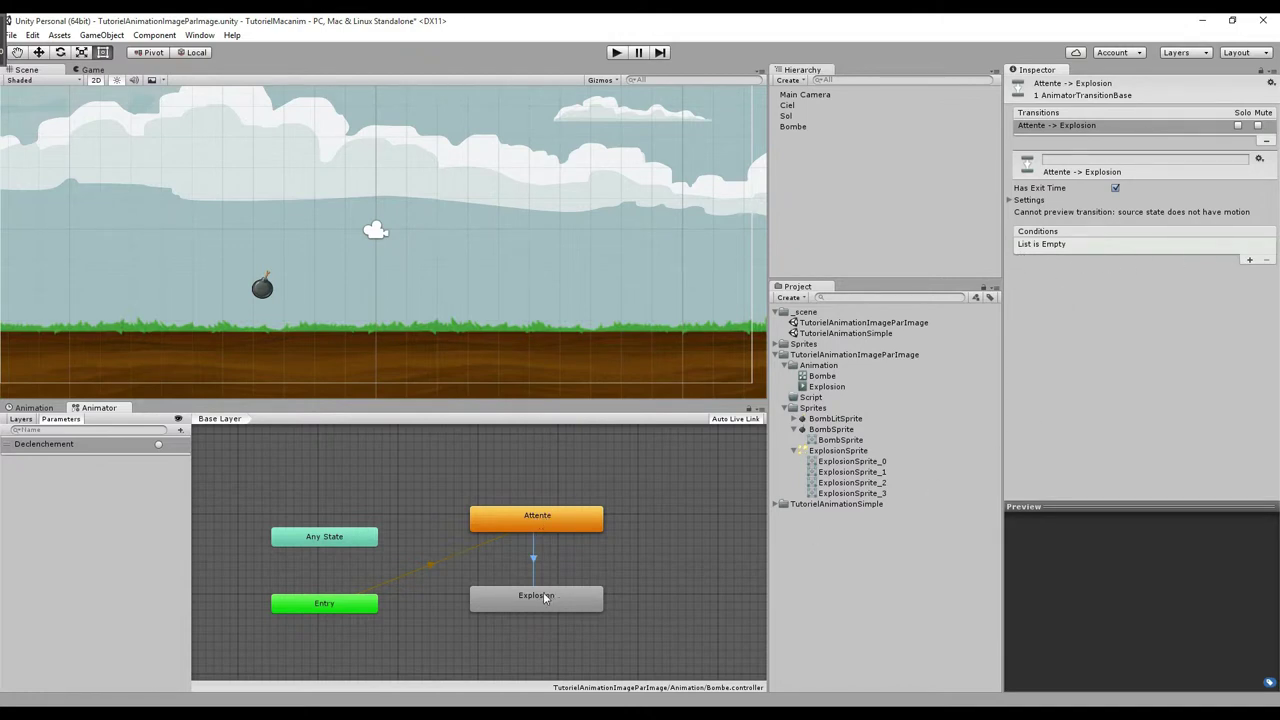
Add a condition using the Declenchement trigger to the Attente-to-Explosion transition
{"action": "left_click", "coordinate": [1249, 260]}
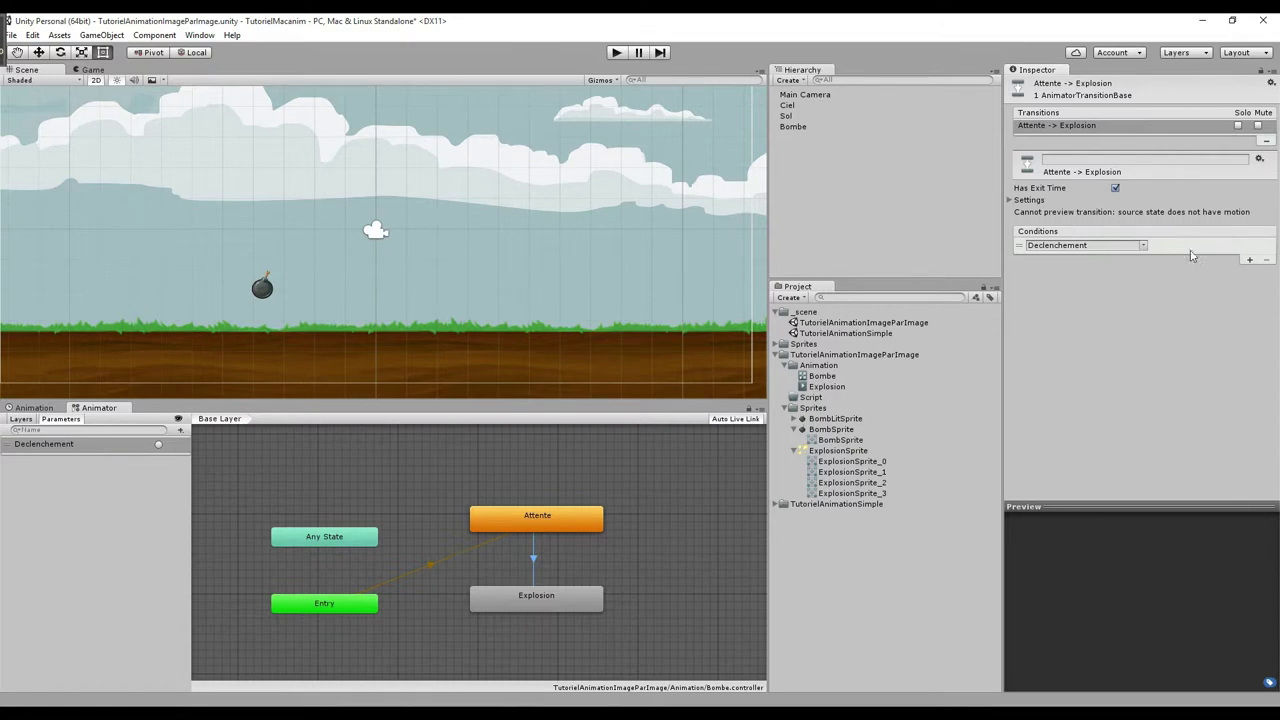
{"action": "left_click", "coordinate": [1147, 246]}
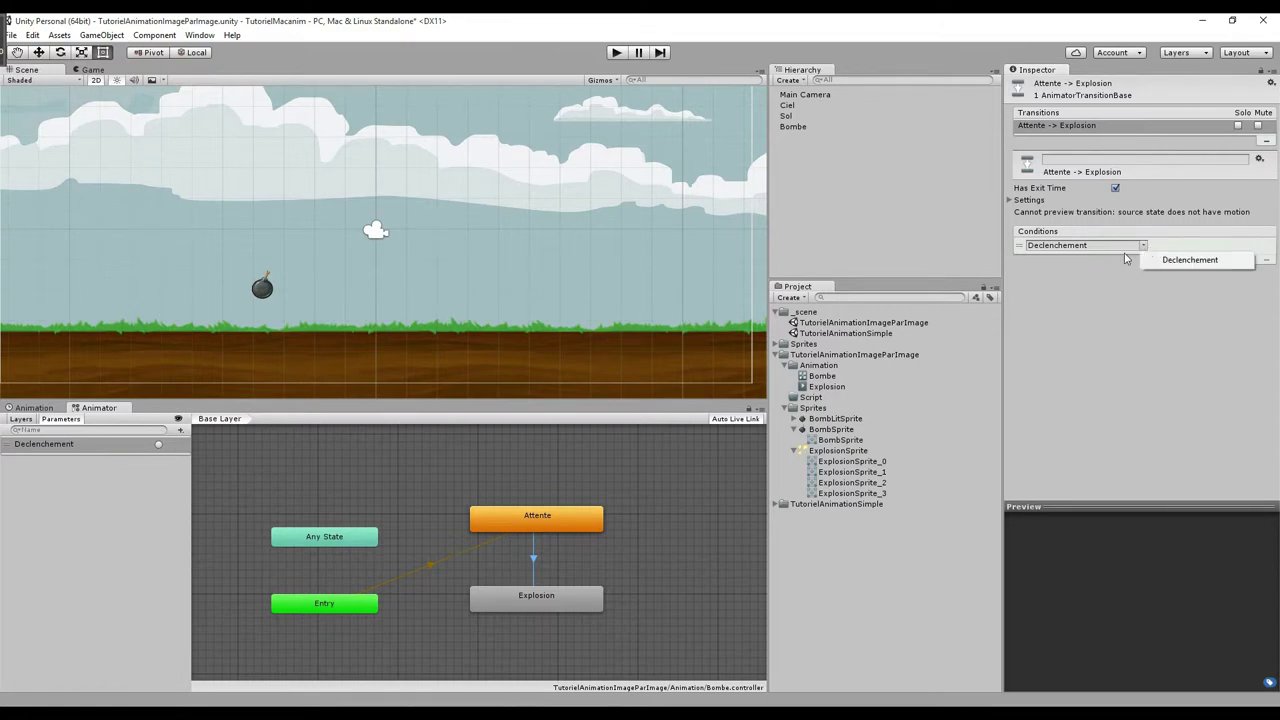
{"action": "left_click", "coordinate": [1210, 262]}
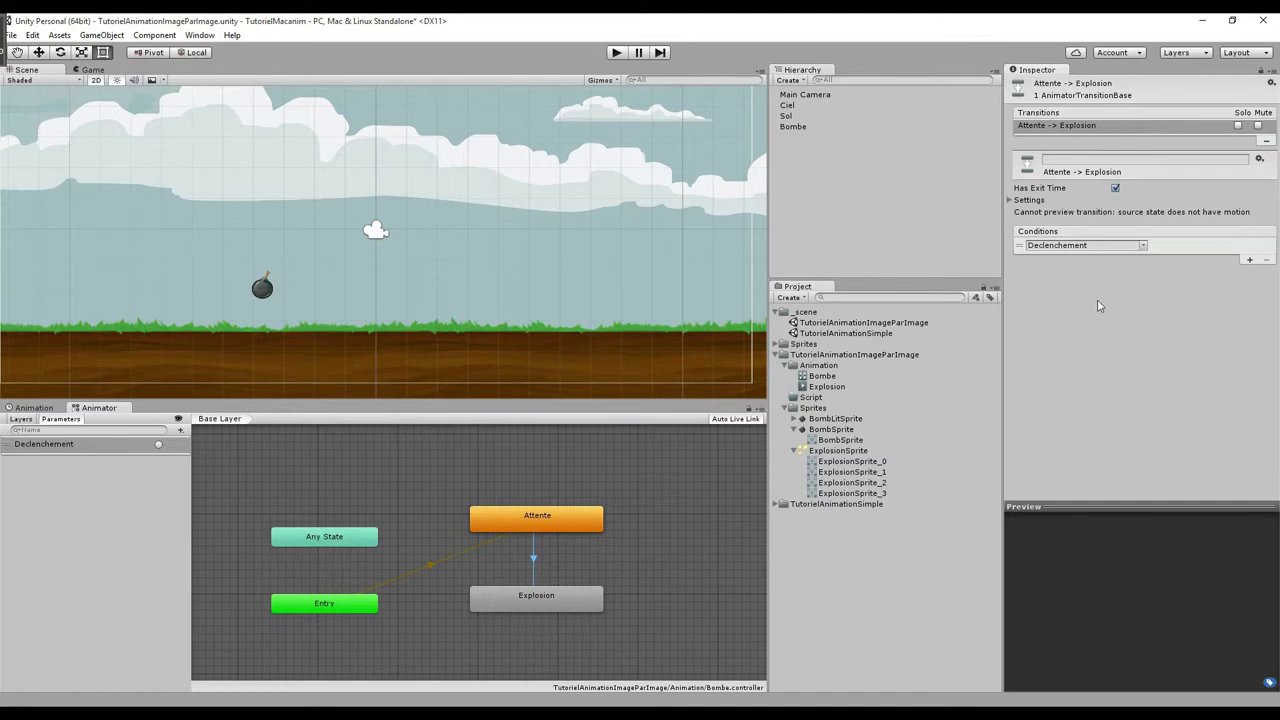
Play the scene, fire Declenchement to explode the bomb, stop, and check Explosion's motion clip
{"action": "left_click", "coordinate": [617, 53]}
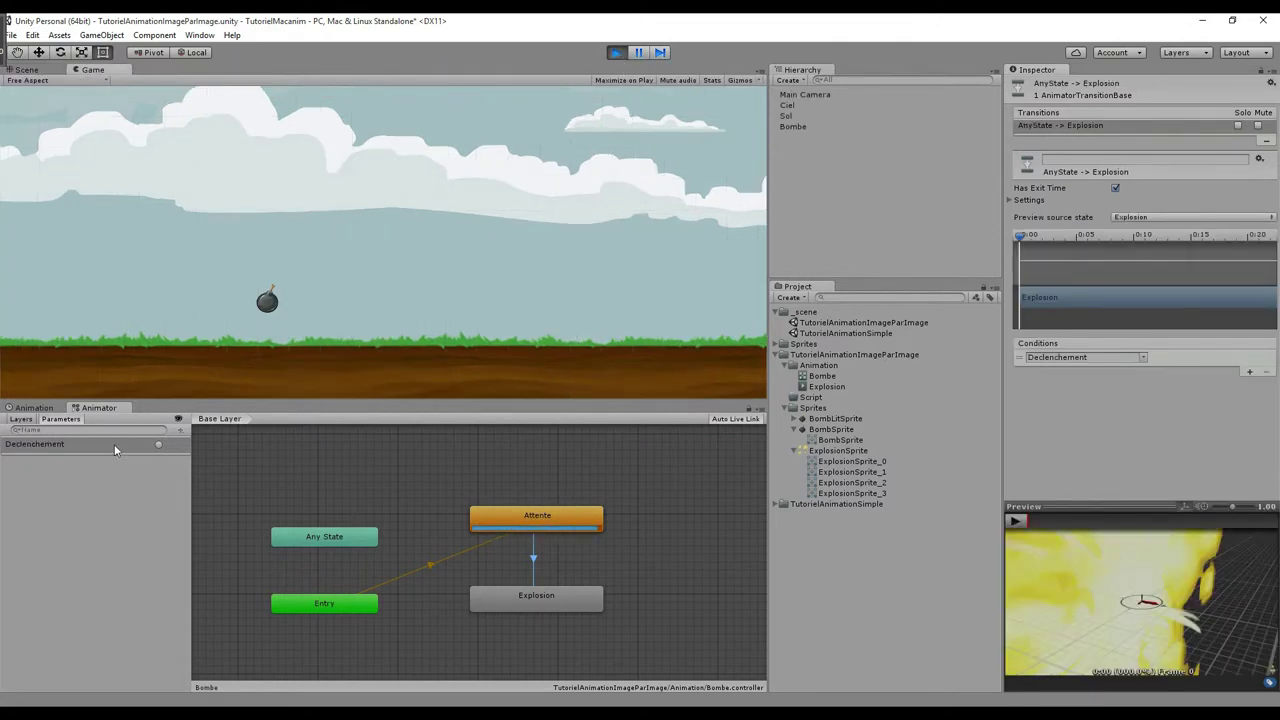
{"action": "left_click", "coordinate": [160, 446]}
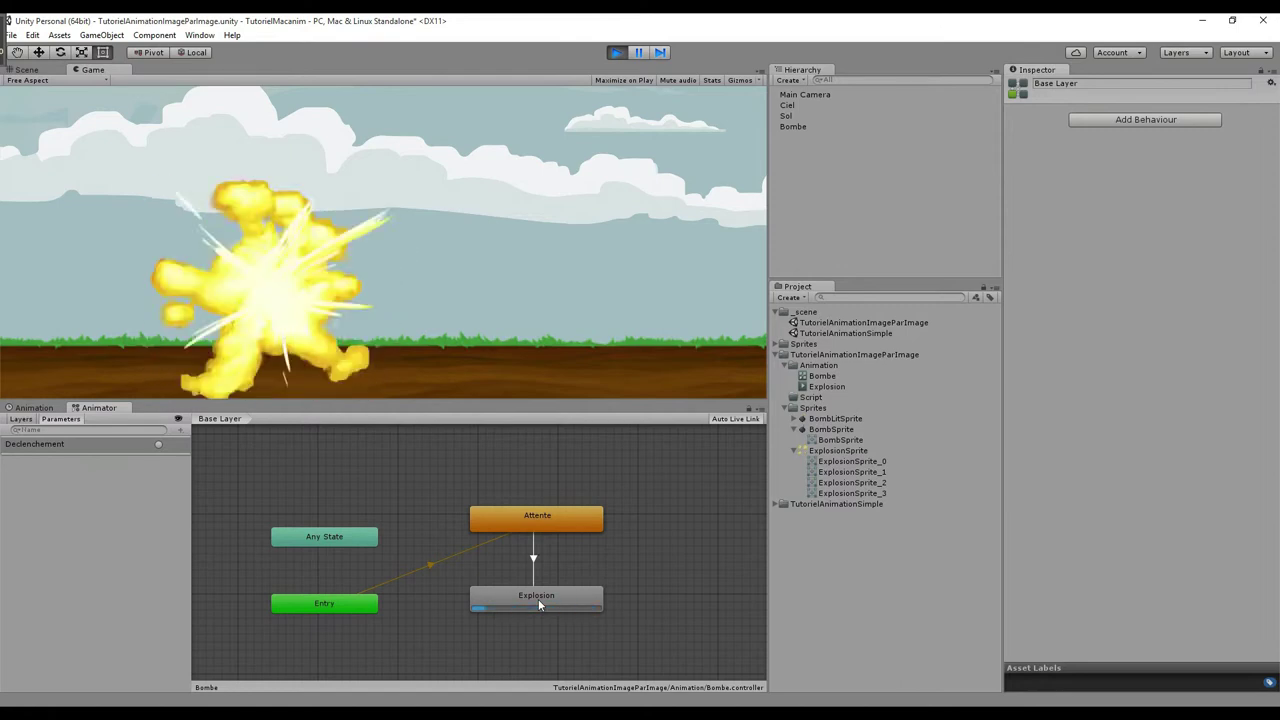
{"action": "left_click", "coordinate": [616, 52]}
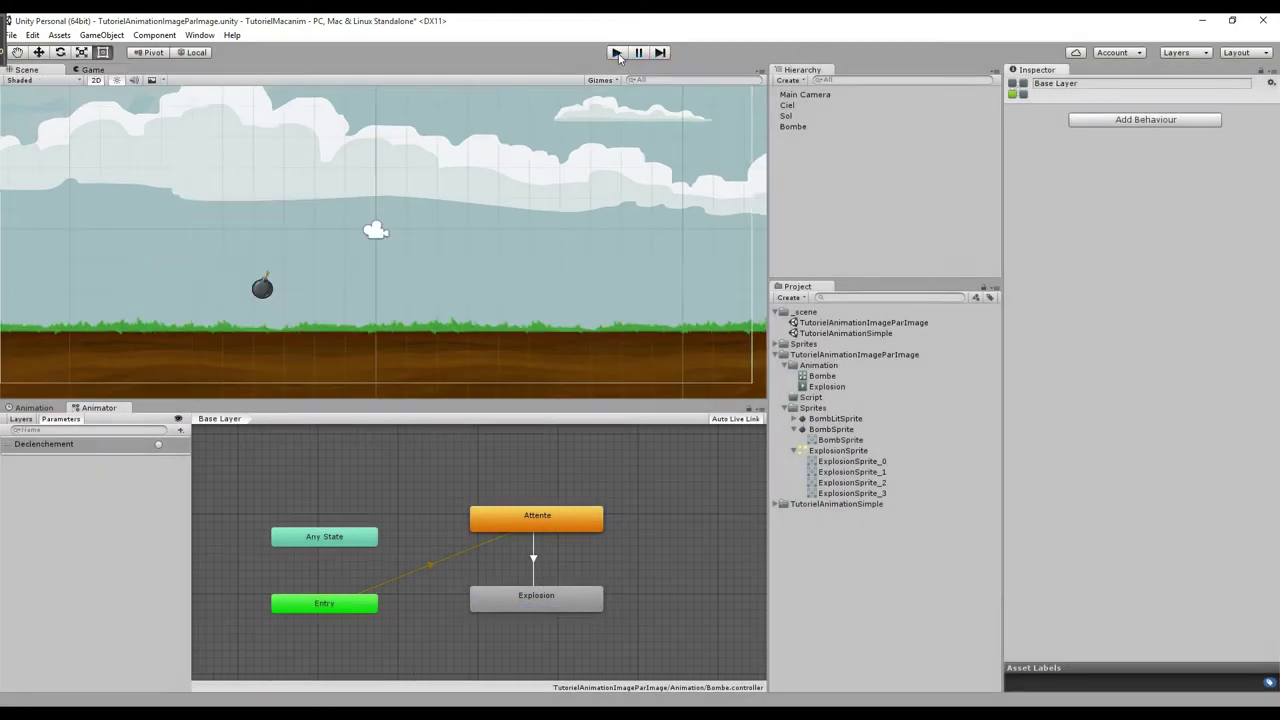
{"action": "left_click", "coordinate": [537, 600]}
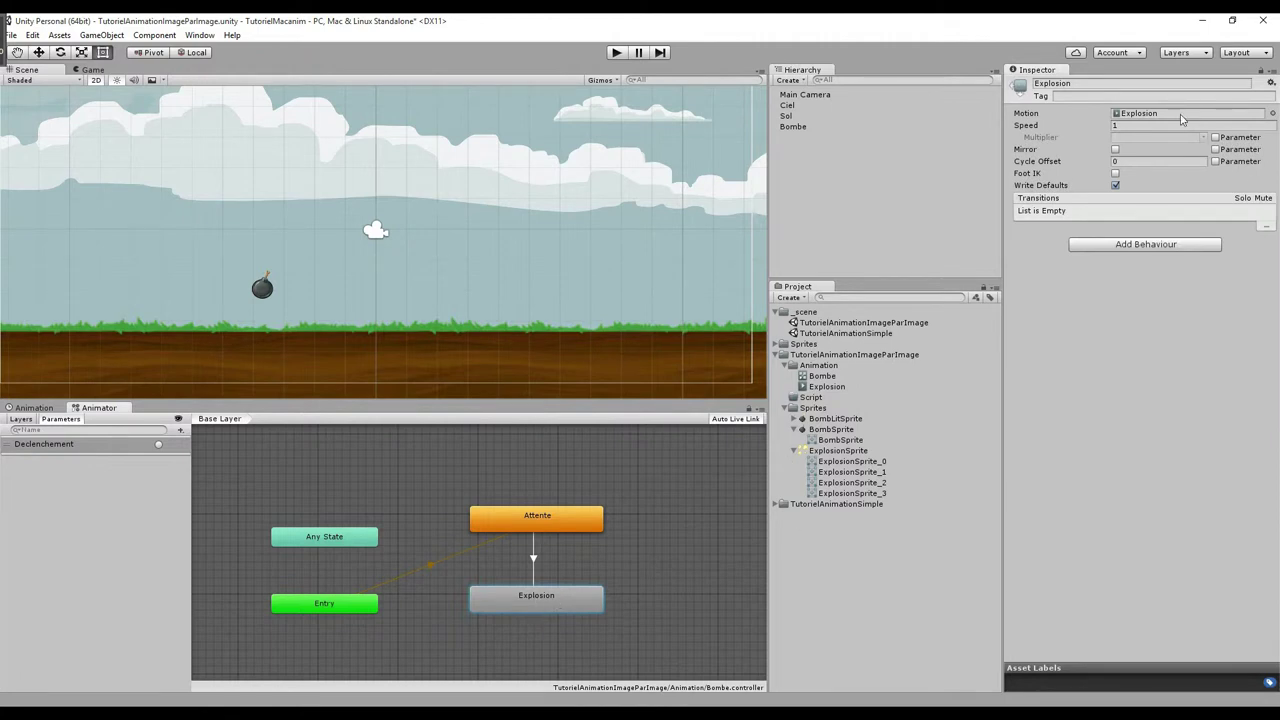
{"action": "left_click", "coordinate": [1026, 114]}
Uncheck Loop Time on the Explosion animation clip in the Project assets
{"action": "left_click", "coordinate": [1152, 115]}
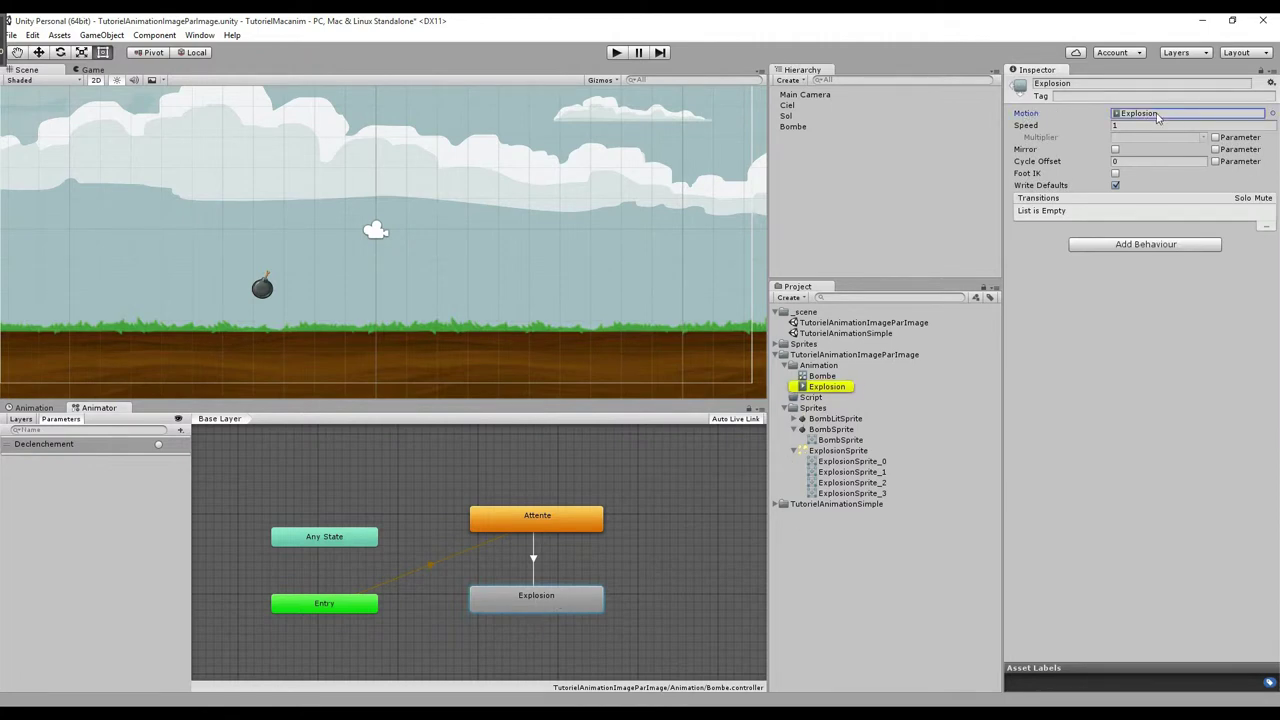
{"action": "left_click", "coordinate": [819, 388]}
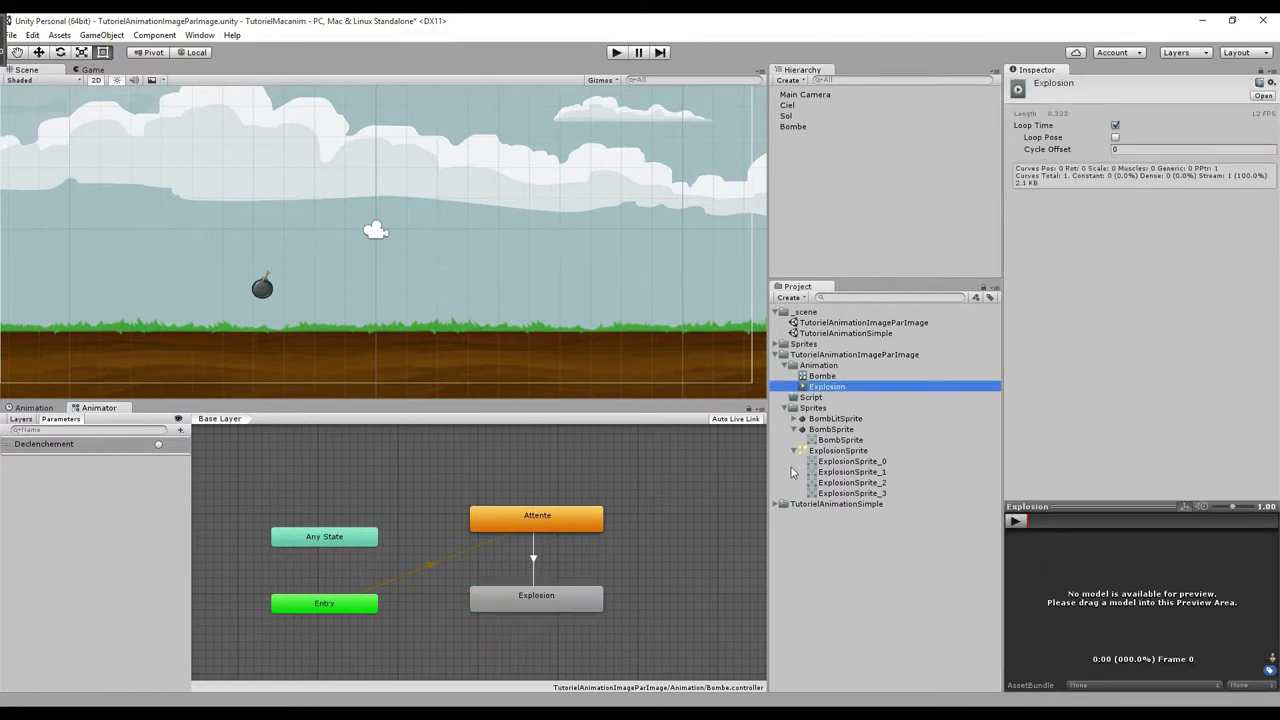
{"action": "left_click", "coordinate": [830, 376]}
{"action": "left_click", "coordinate": [828, 388]}
{"action": "left_click", "coordinate": [1115, 127]}
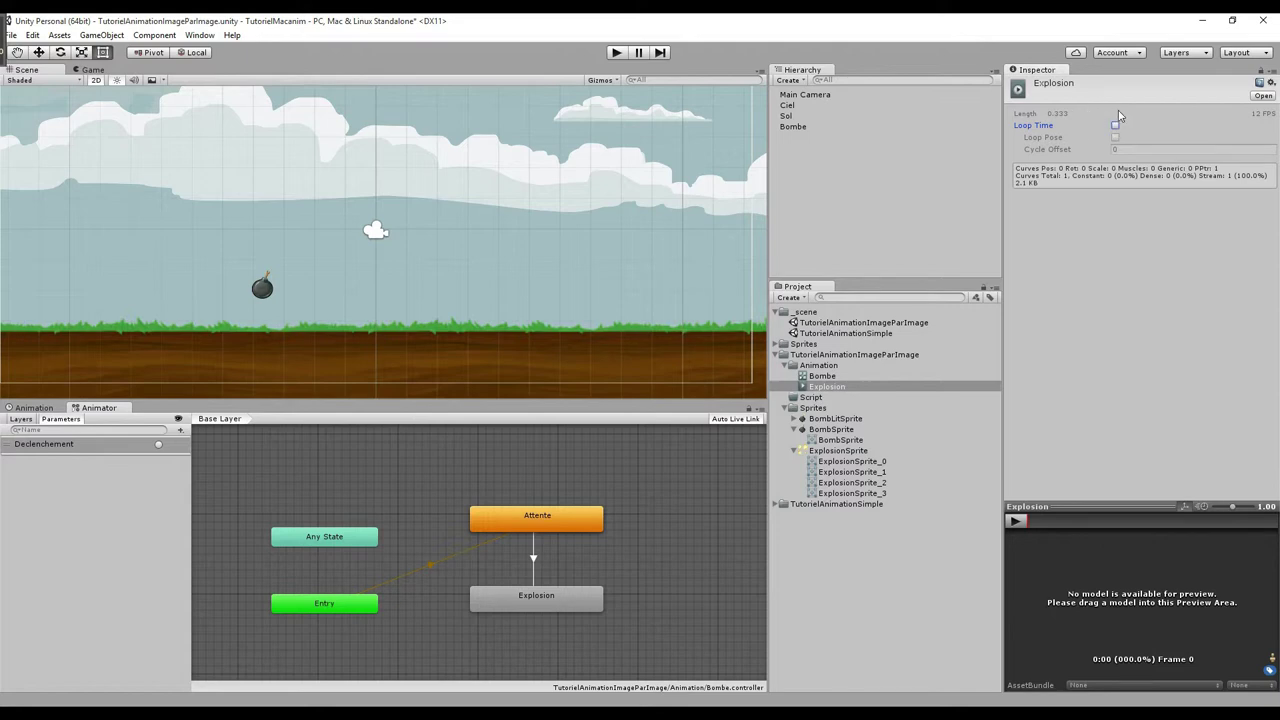
Set the Attente-to-Explosion transition's Exit Time and Transition Duration to 0, with Fixed Duration off
{"action": "left_click", "coordinate": [534, 562]}
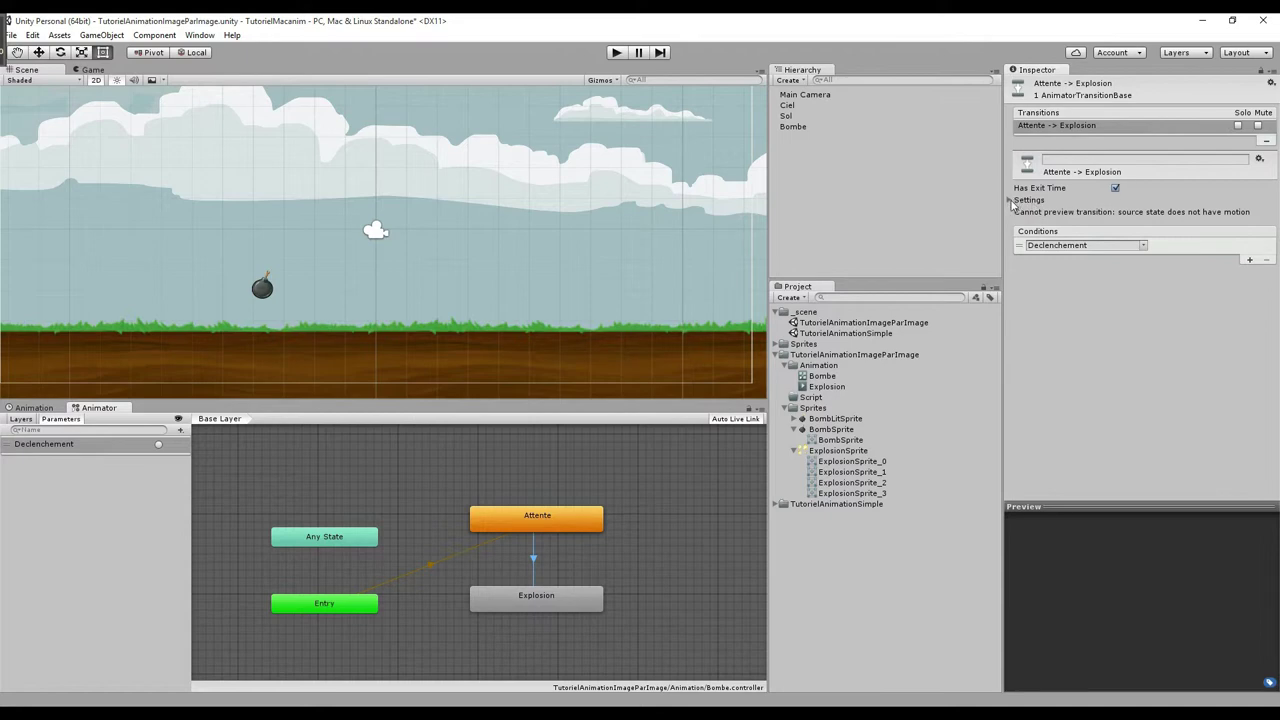
{"action": "left_click", "coordinate": [1010, 201]}
{"action": "left_click", "coordinate": [1128, 212]}
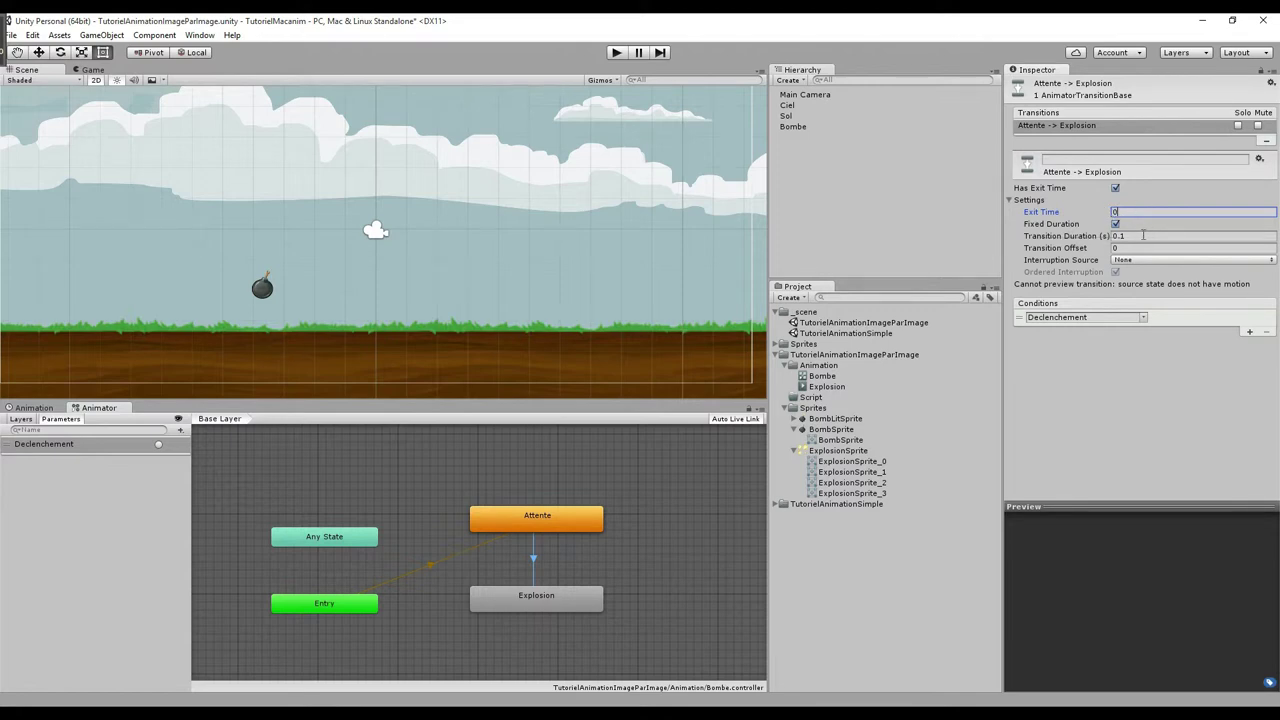
{"action": "left_click", "coordinate": [1143, 235]}
{"action": "type", "text": "0"}
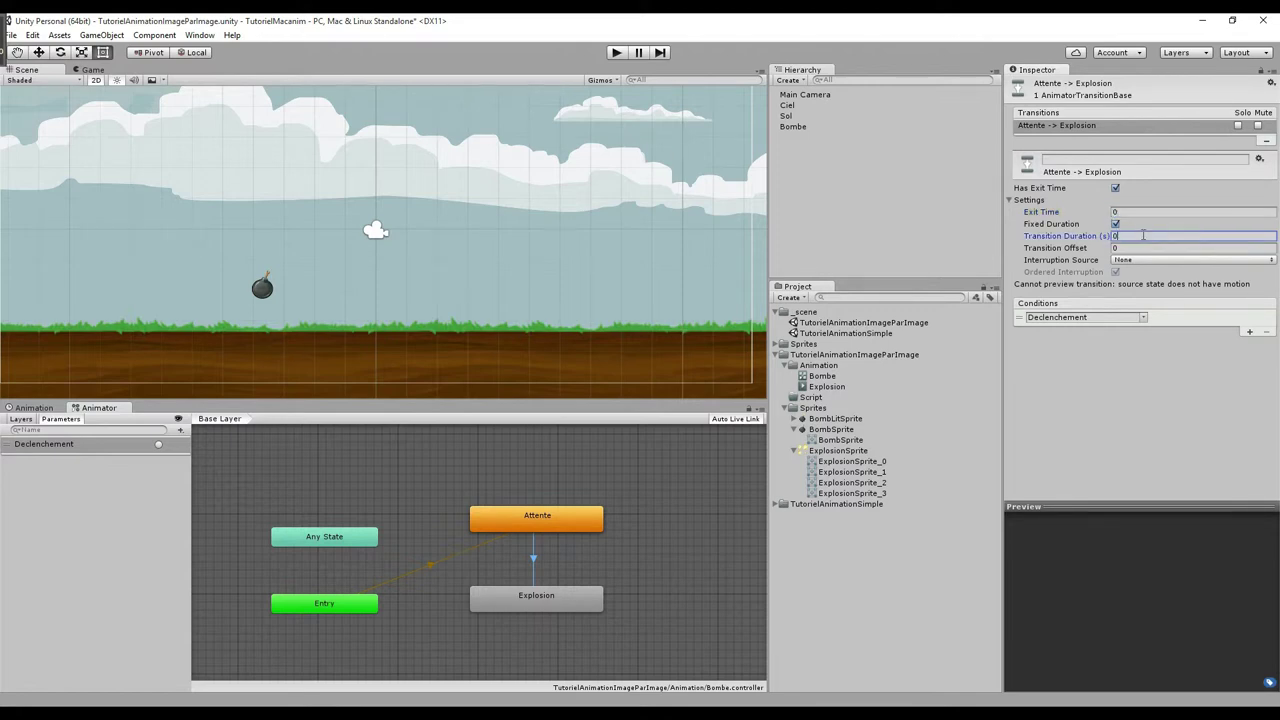
{"action": "left_click", "coordinate": [1117, 226]}
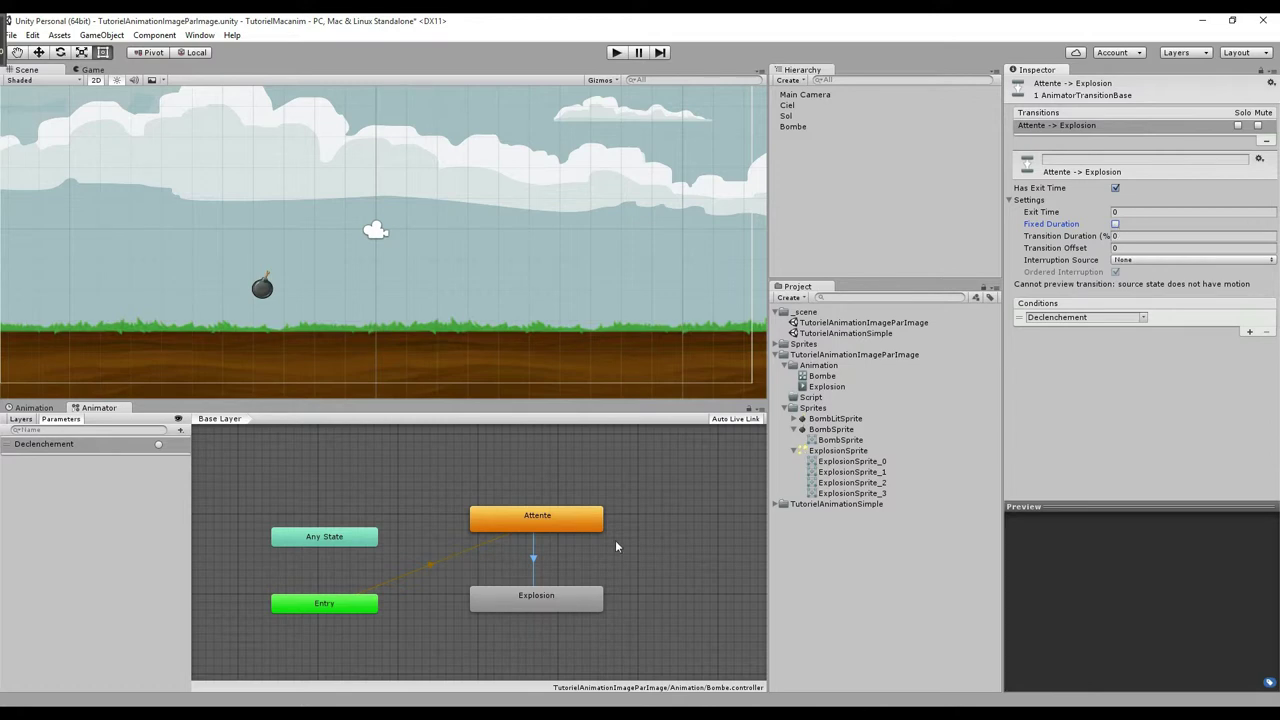
{"action": "left_click", "coordinate": [58, 448]}
{"action": "left_click", "coordinate": [533, 522]}
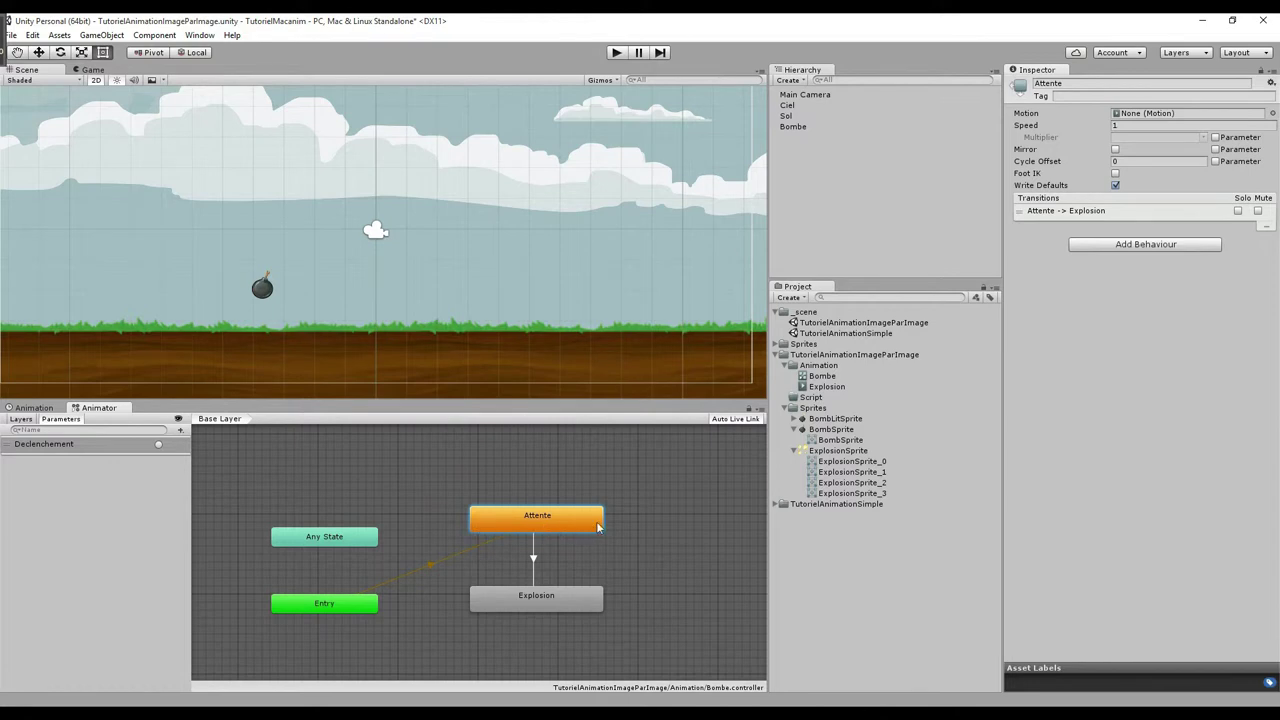
Play the scene, fire Declenchement, review the transition's timing settings, then stop the game
{"action": "left_click", "coordinate": [618, 53]}
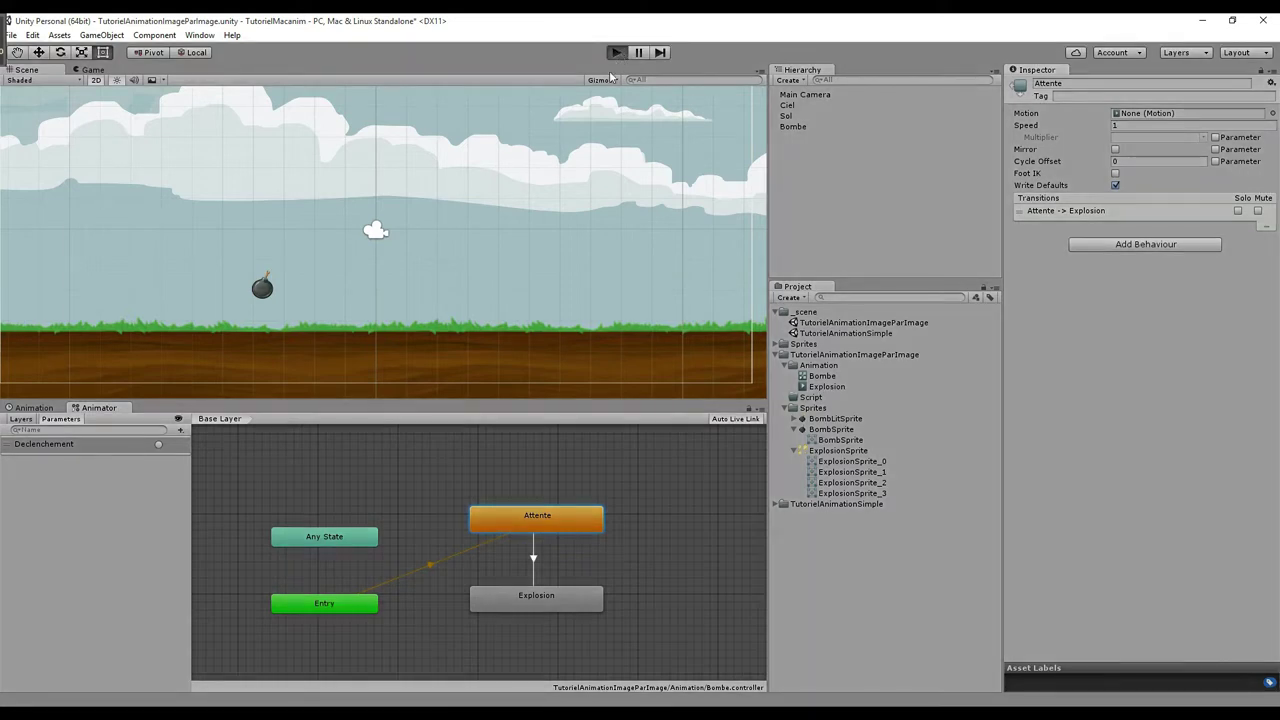
{"action": "left_click", "coordinate": [159, 444]}
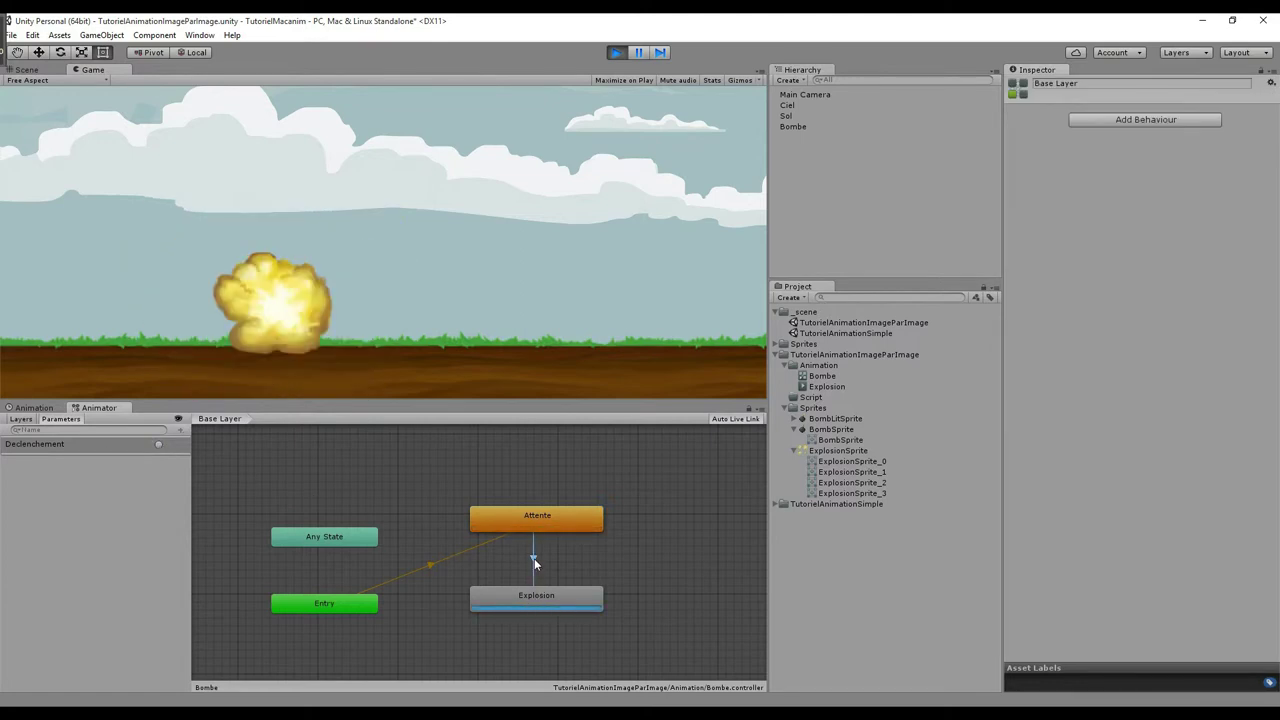
{"action": "left_click", "coordinate": [534, 560]}
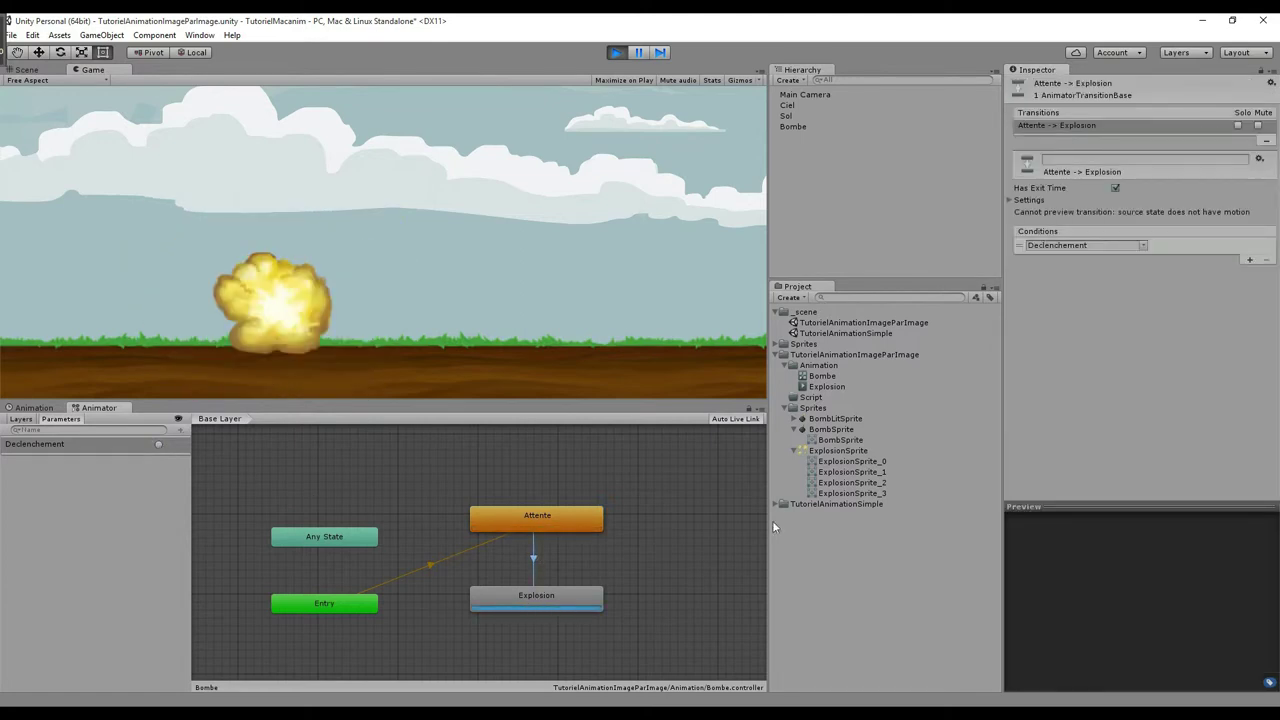
{"action": "left_click", "coordinate": [1011, 201]}
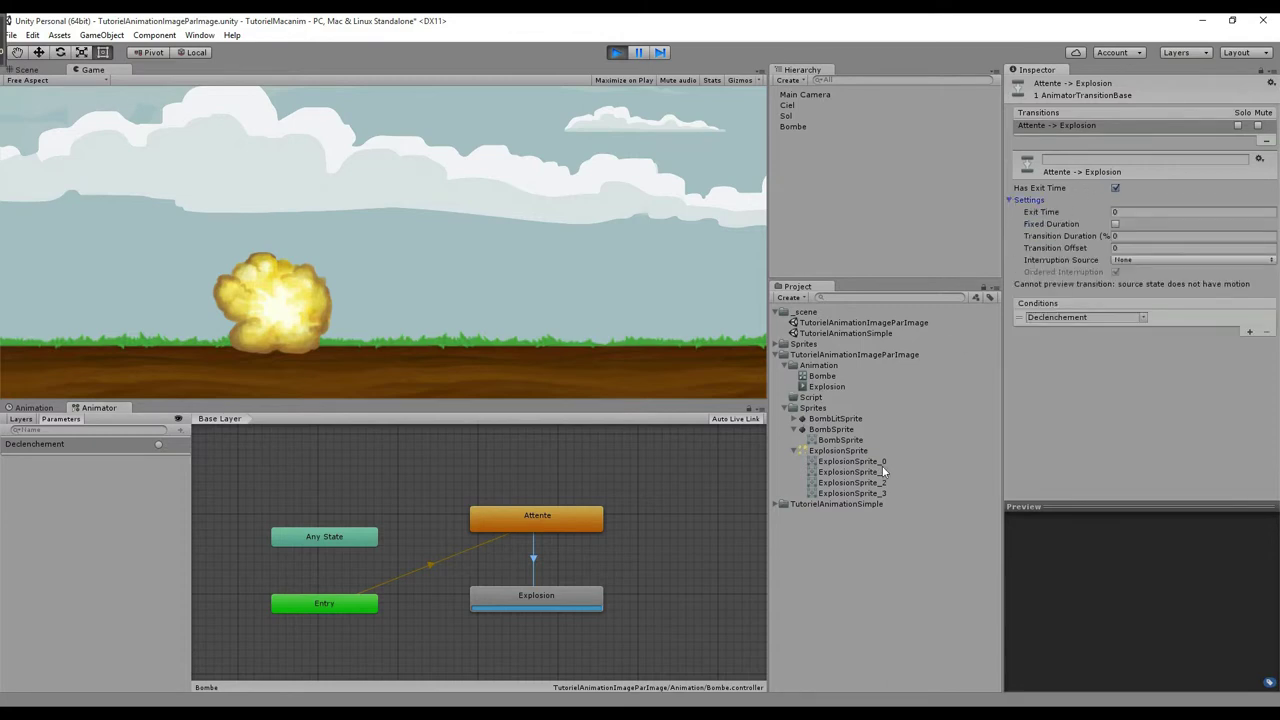
{"action": "left_click", "coordinate": [616, 52]}
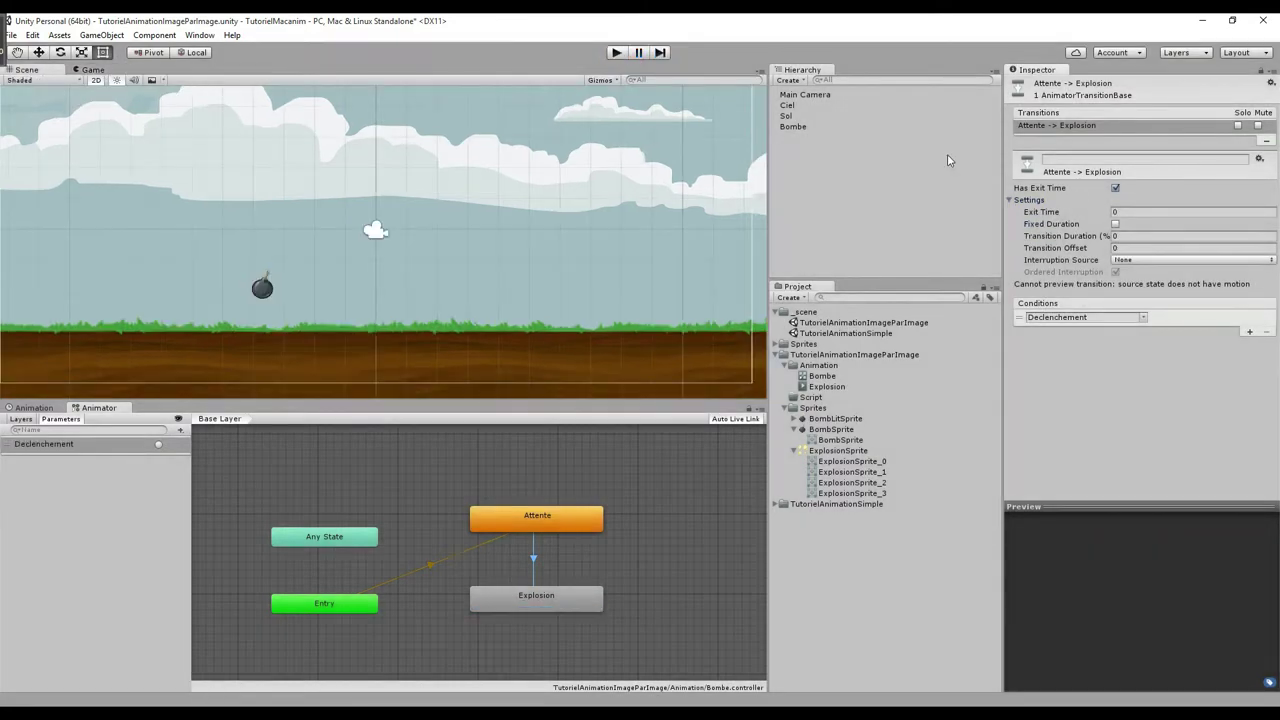
Uncheck Has Exit Time on the transition, then play and fire Declenchement to test the explosion
{"action": "left_click", "coordinate": [1115, 189]}
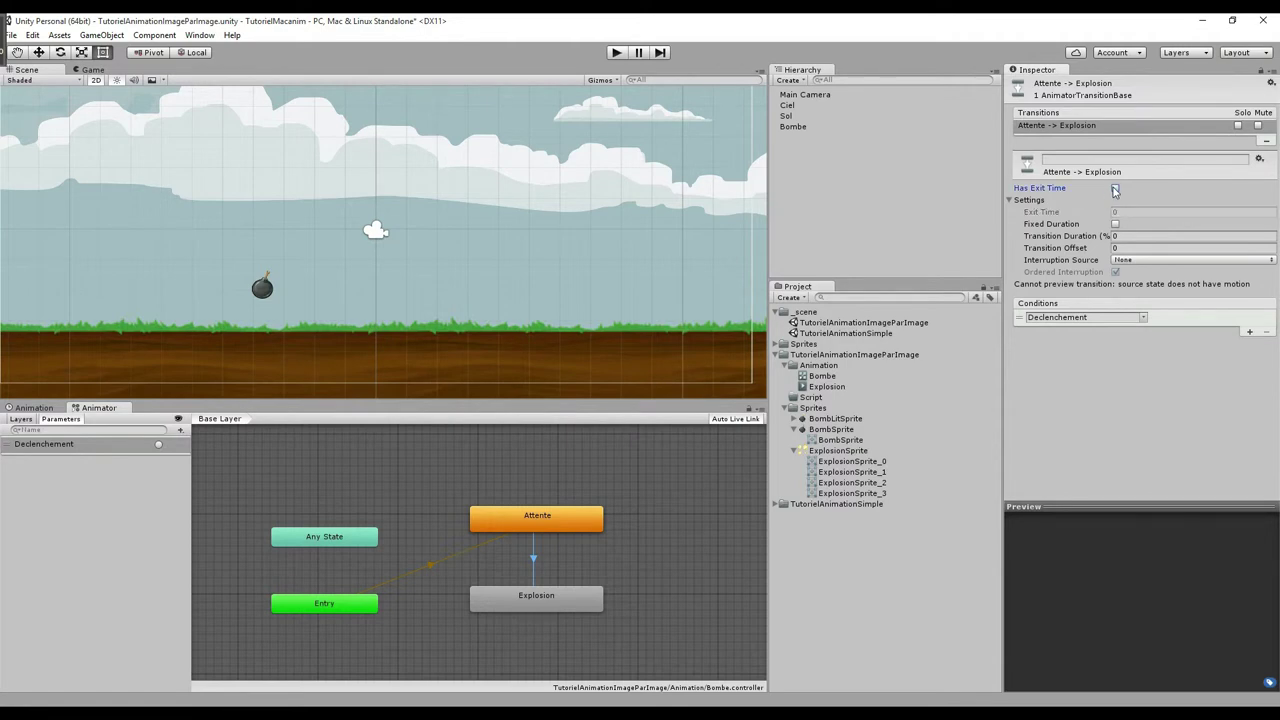
{"action": "left_click", "coordinate": [616, 52]}
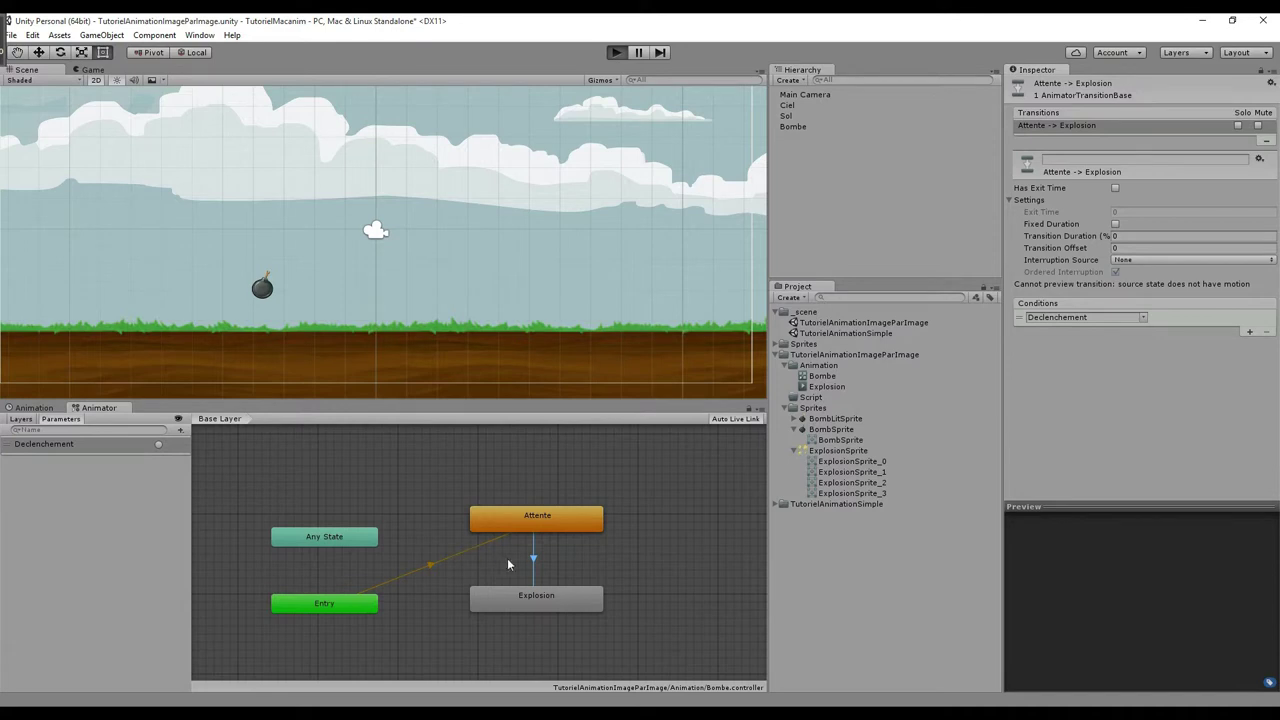
{"action": "left_click", "coordinate": [157, 444]}
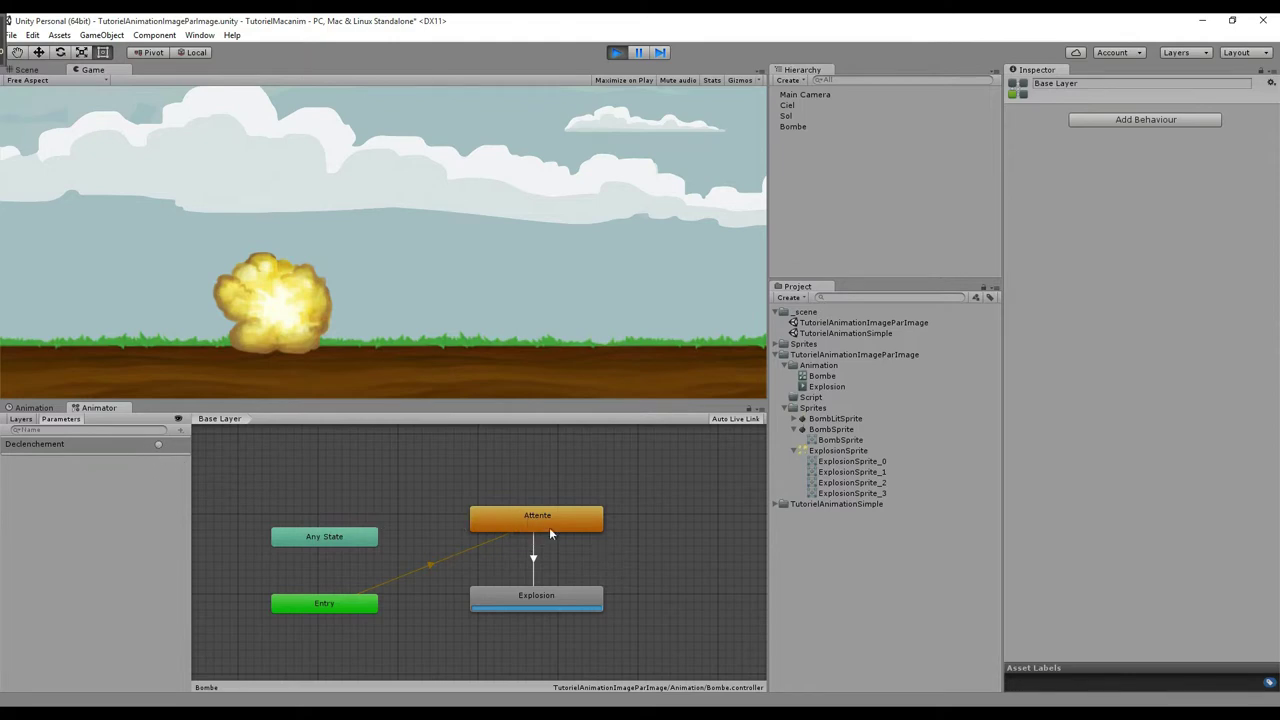
{"action": "left_click", "coordinate": [500, 598]}
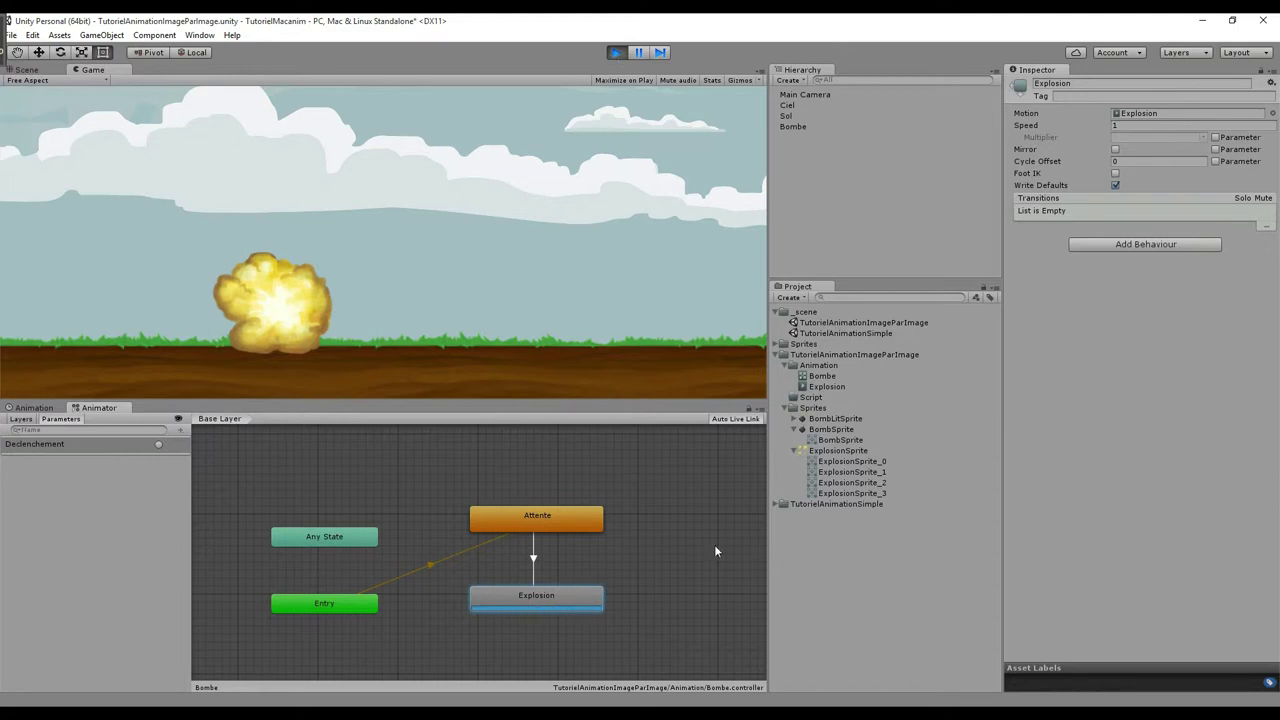
{"action": "left_click", "coordinate": [836, 127]}
{"action": "left_click", "coordinate": [1122, 176]}
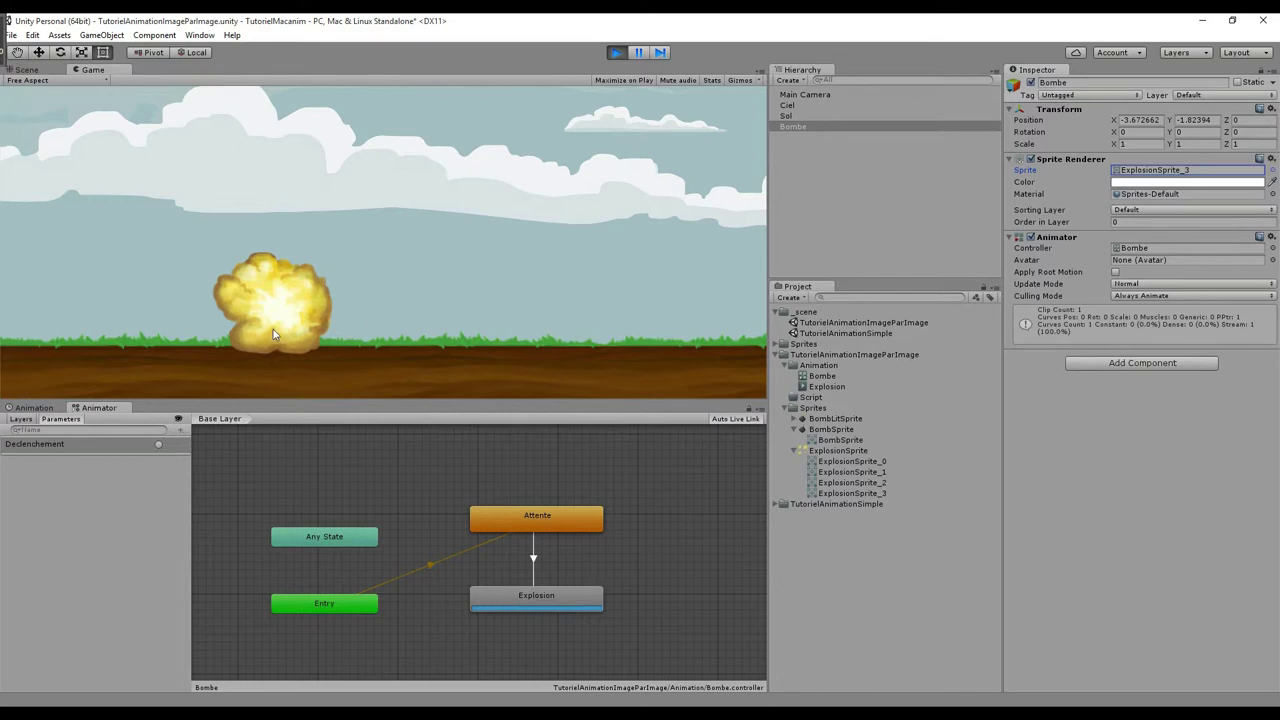
{"action": "left_click", "coordinate": [533, 560]}
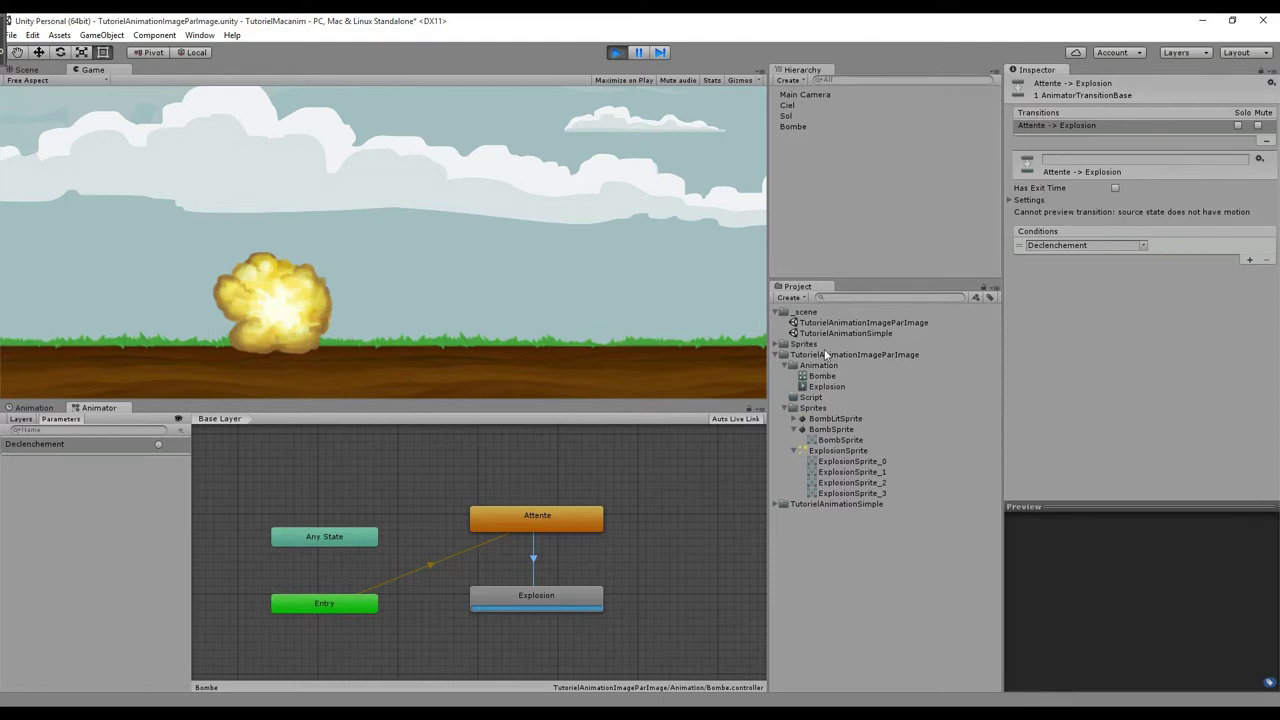
{"action": "left_click", "coordinate": [813, 396]}
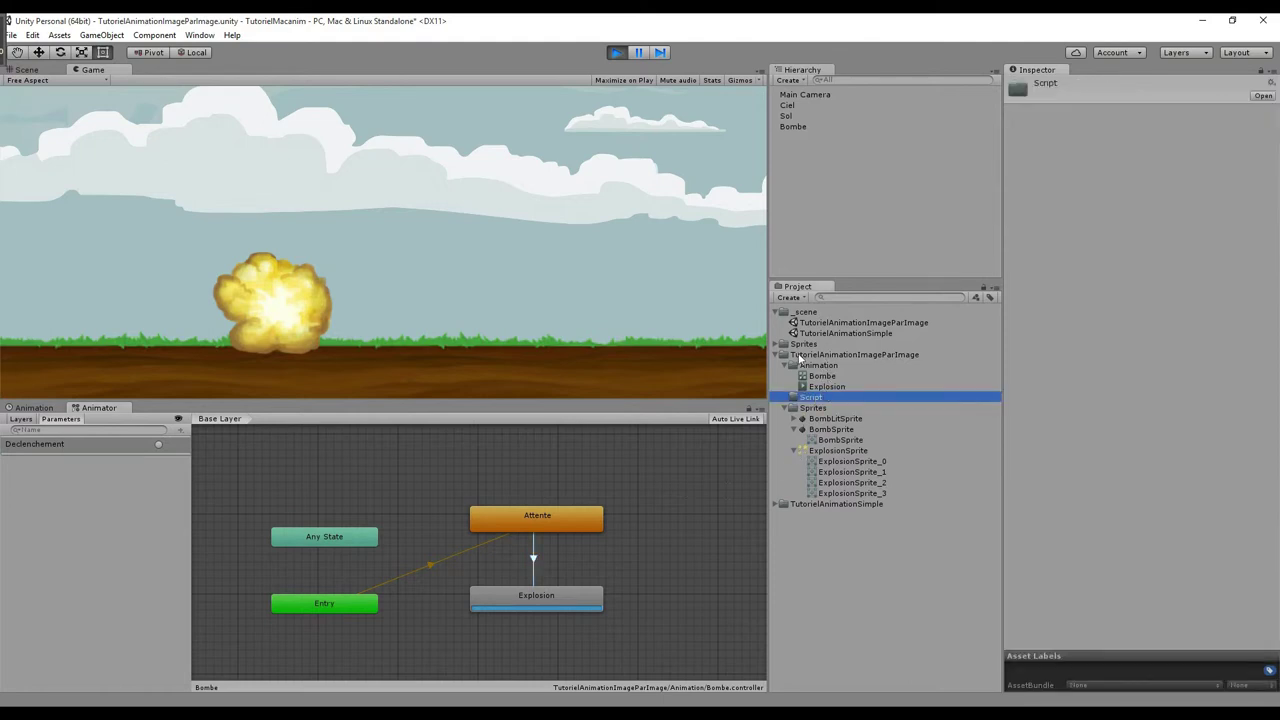
Create a Javascript asset in the Script folder and name it Declenchement
{"action": "right_click", "coordinate": [822, 401]}
{"action": "mouse_move", "coordinate": [880, 407]}
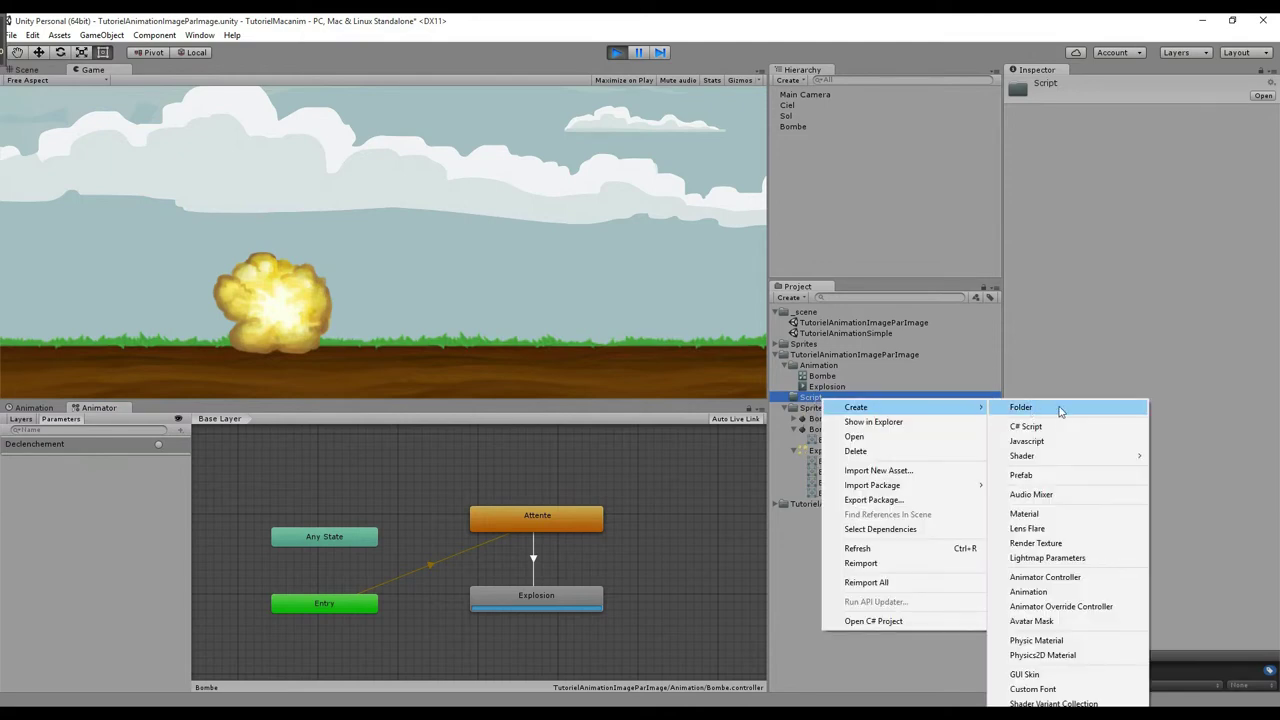
{"action": "left_click", "coordinate": [1036, 441]}
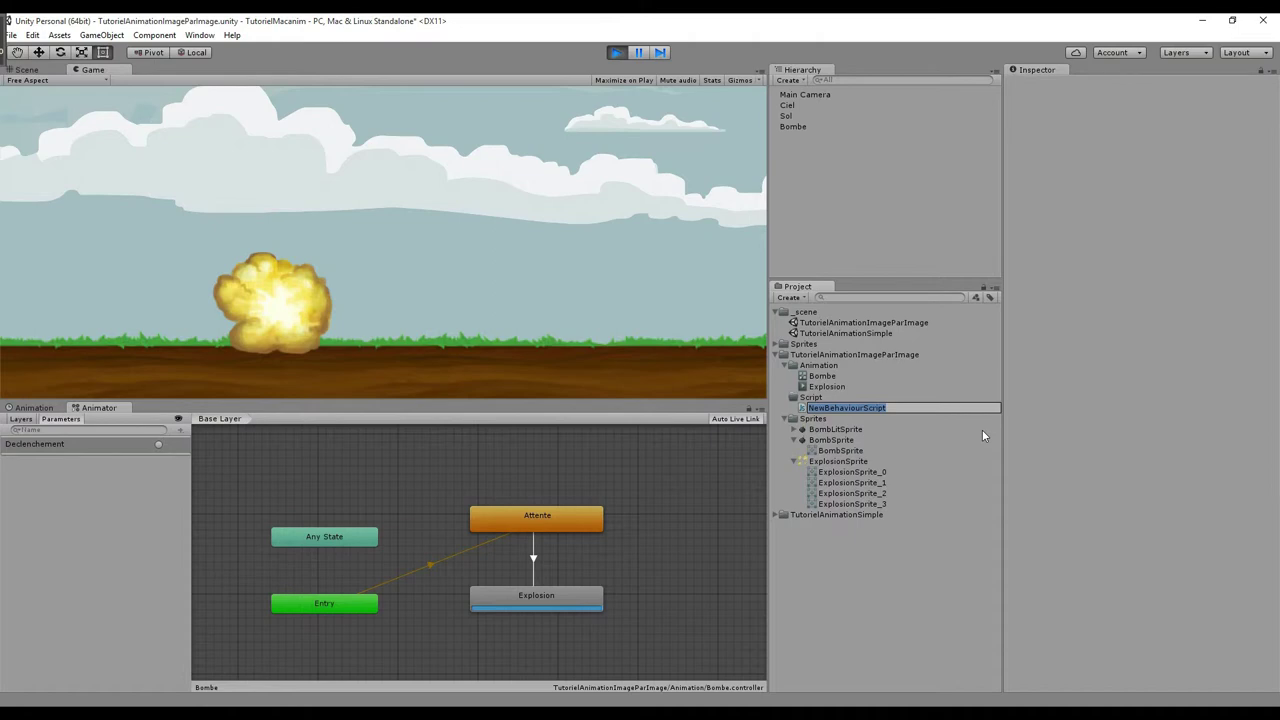
{"action": "type", "text": "Declench"}
{"action": "type", "text": "ement"}
{"action": "key", "text": "Return"}
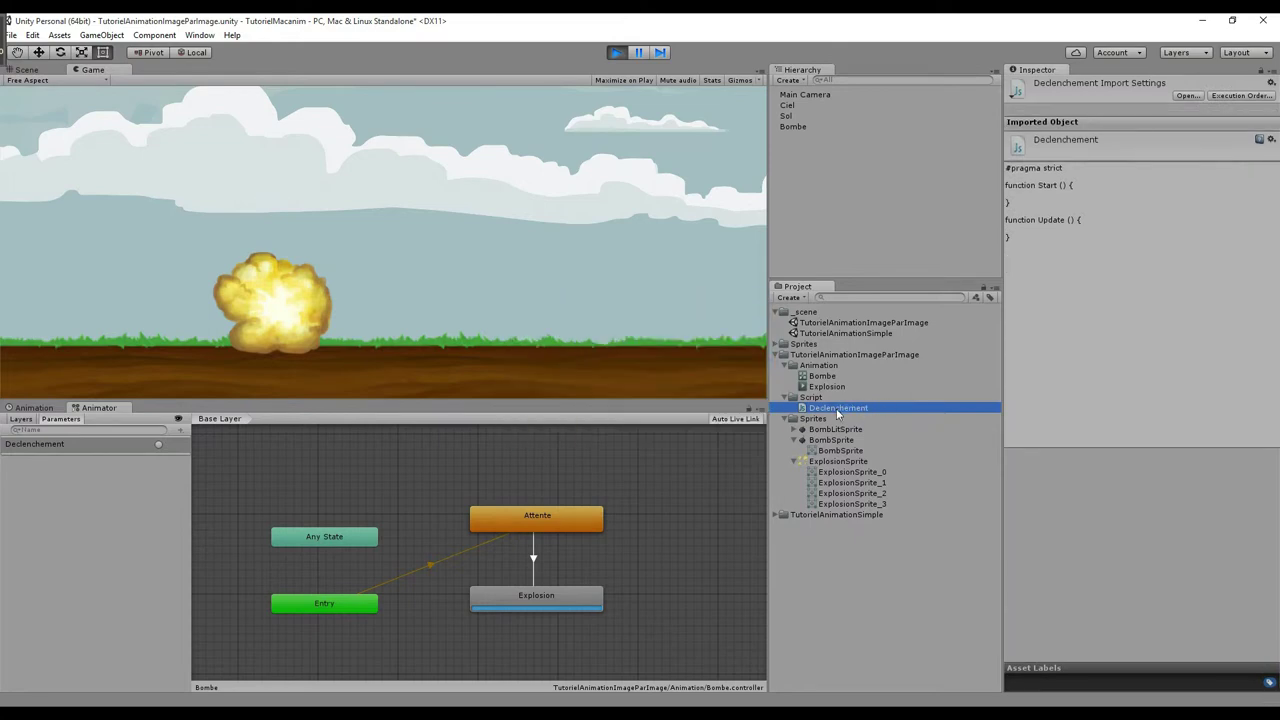
Open Declenchement.js in MonoDevelop and place the cursor inside the Start function
{"action": "double_click", "coordinate": [838, 410]}
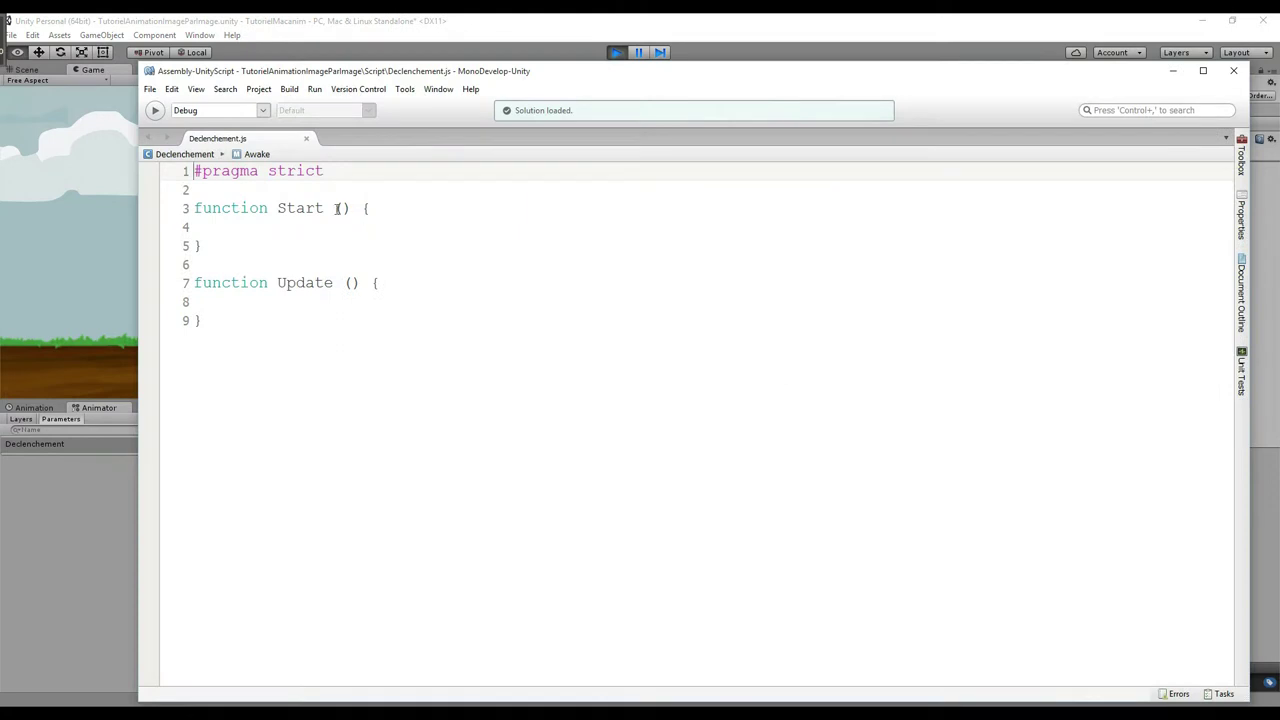
{"action": "left_click", "coordinate": [289, 226]}
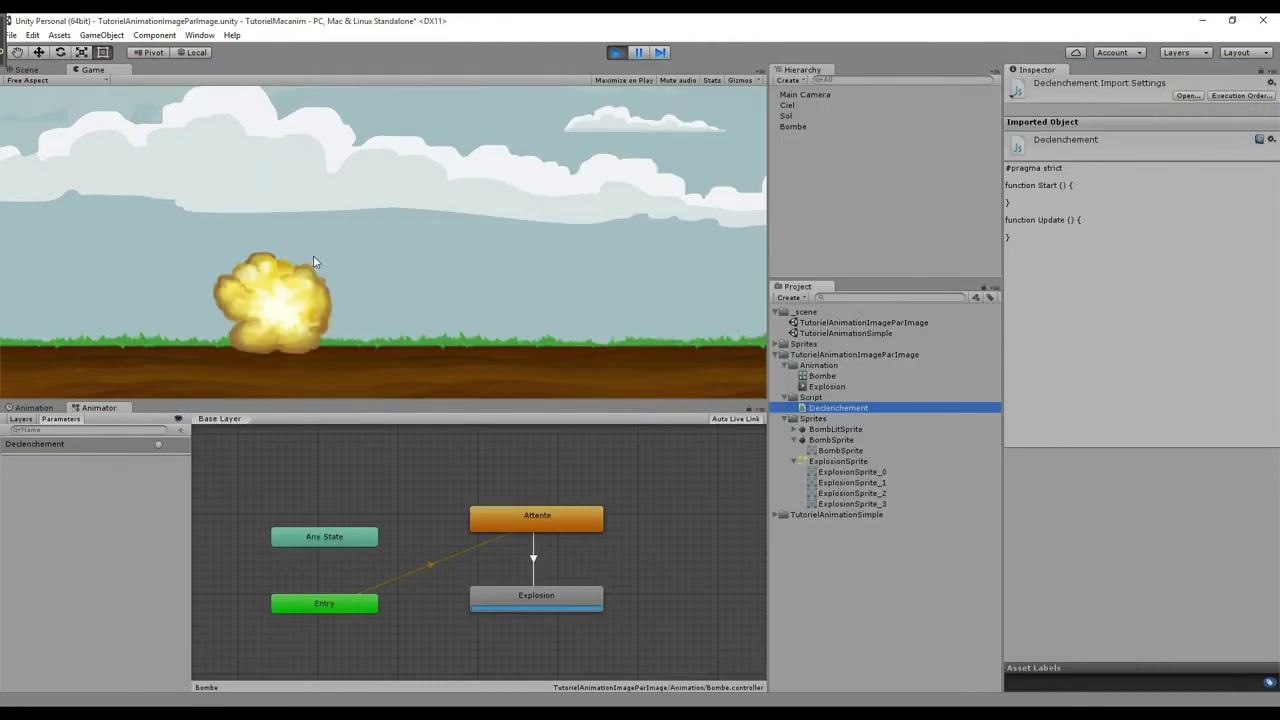
{"action": "left_click", "coordinate": [535, 550]}
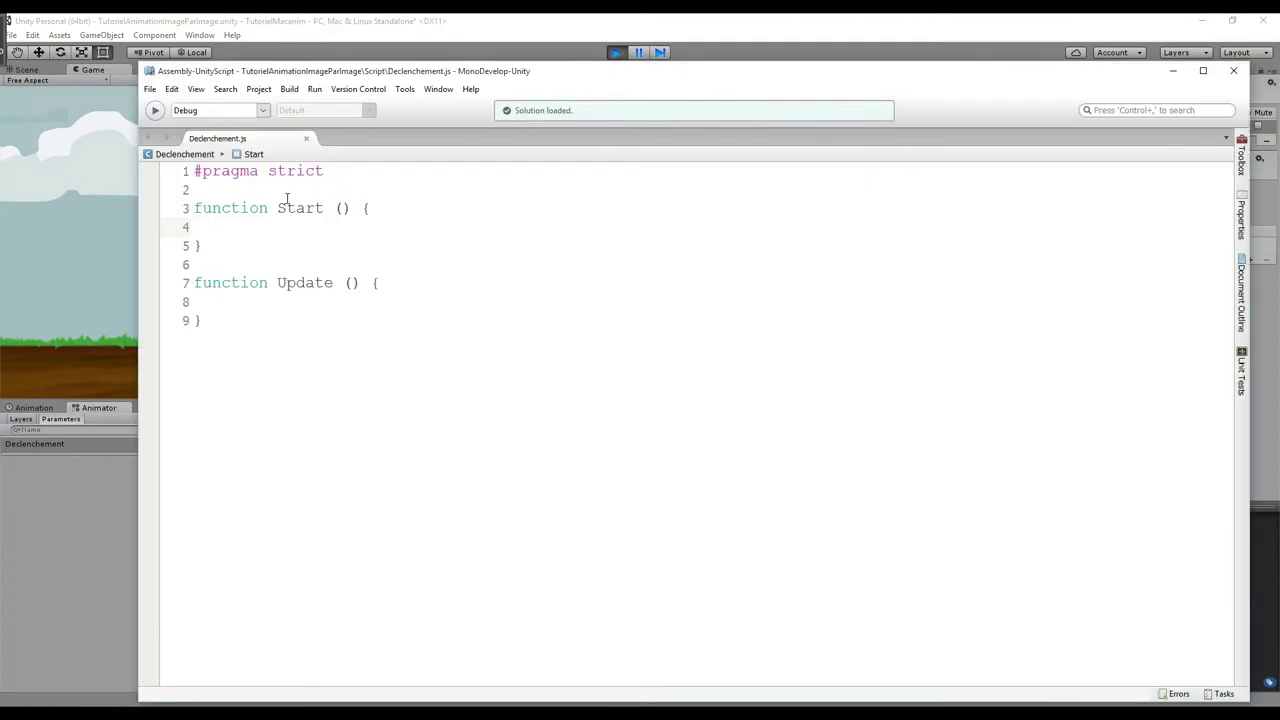
Declare 'private var anim : Animator;' at the top of Declenchement.js
{"action": "left_click", "coordinate": [286, 191]}
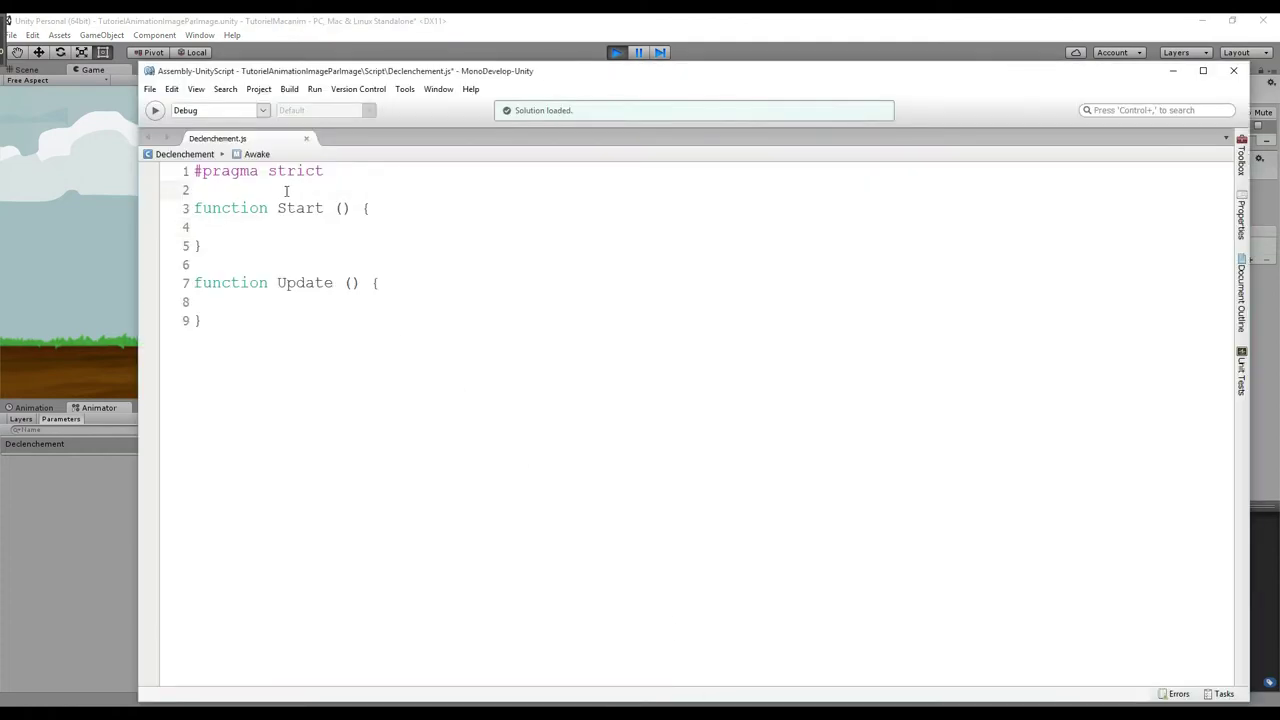
{"action": "type", "text": "private var "}
{"action": "type", "text": "anim"}
{"action": "key", "text": "Escape"}
{"action": "type", "text": "."}
{"action": "key", "text": "BackSpace"}
{"action": "type", "text": ":"}
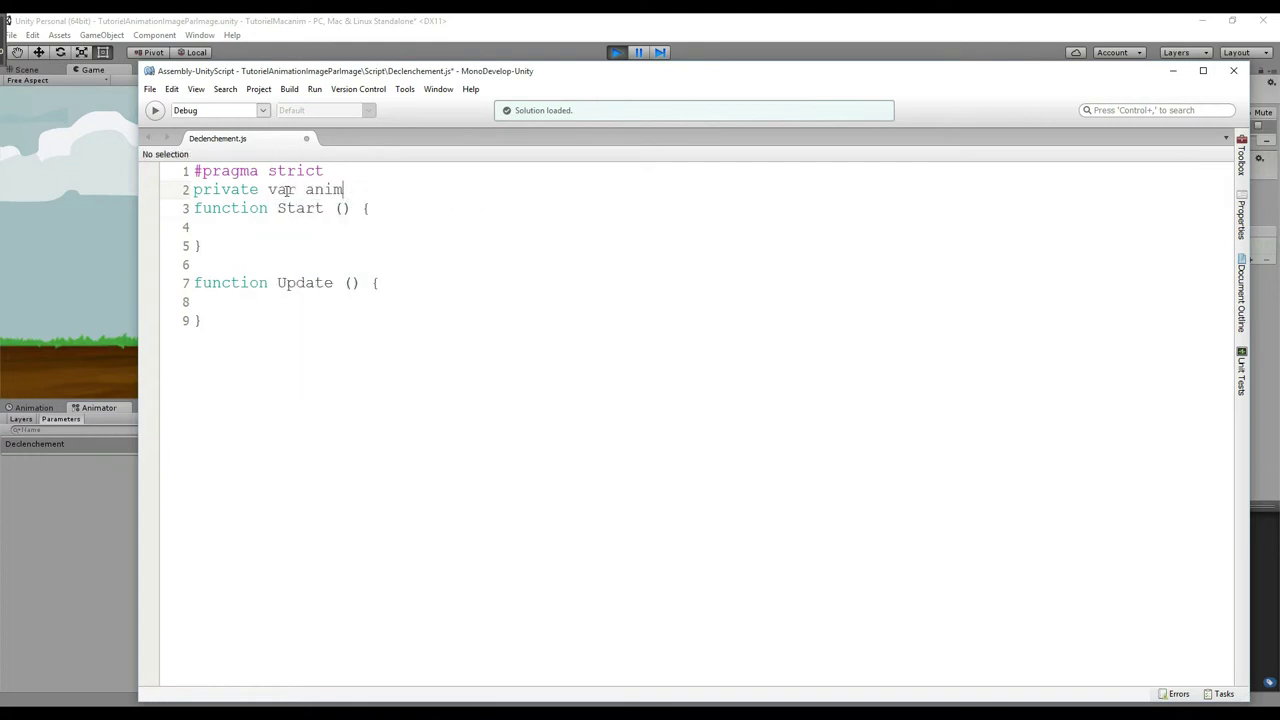
{"action": "type", "text": "Animati"}
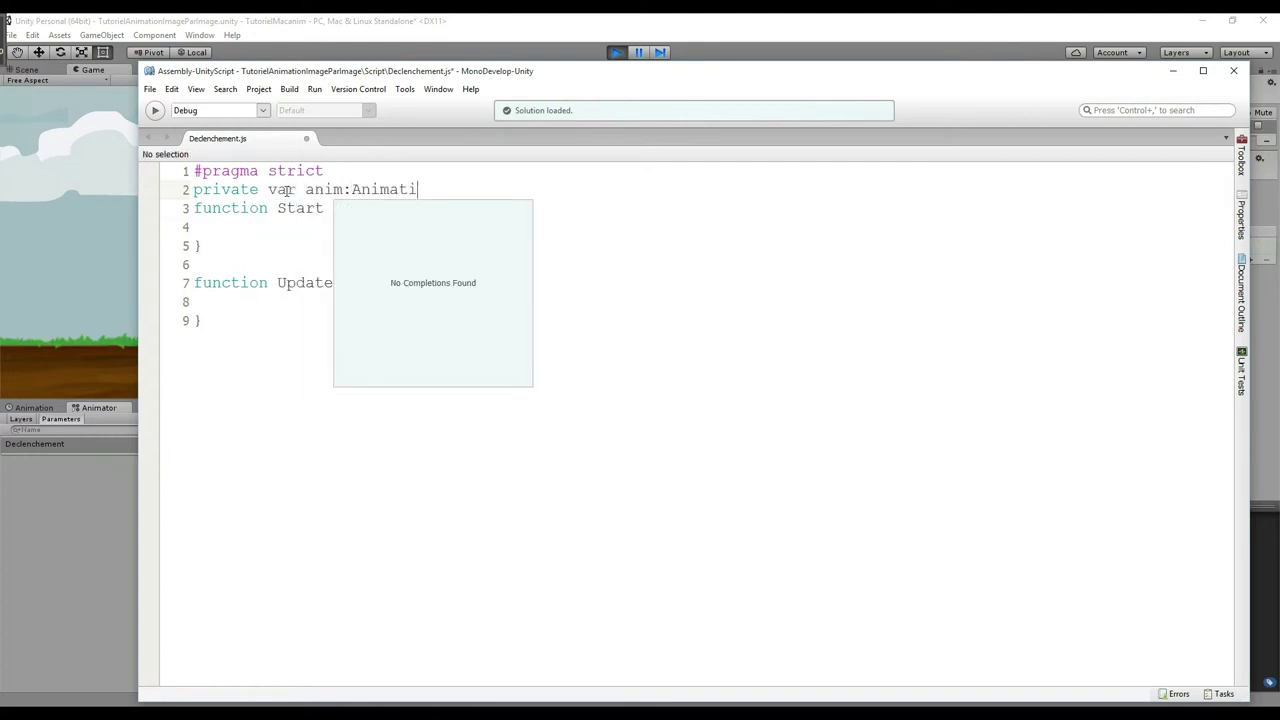
{"action": "key", "text": "BackSpace"}
{"action": "type", "text": "or;"}
{"action": "key", "text": "Return"}
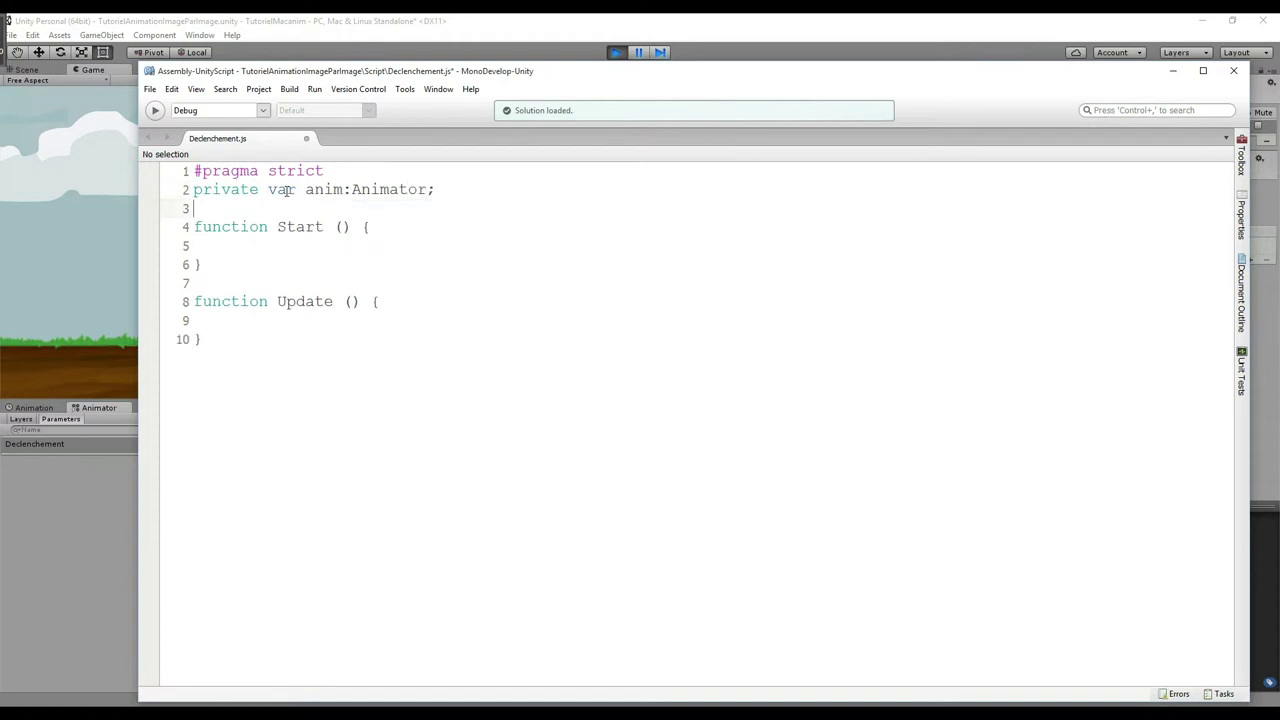
In Start, assign anim = GetComponent.<Animator>();
{"action": "key", "text": "Down"}
{"action": "key", "text": "Down"}
{"action": "key", "text": "Tab"}
{"action": "type", "text": "an"}
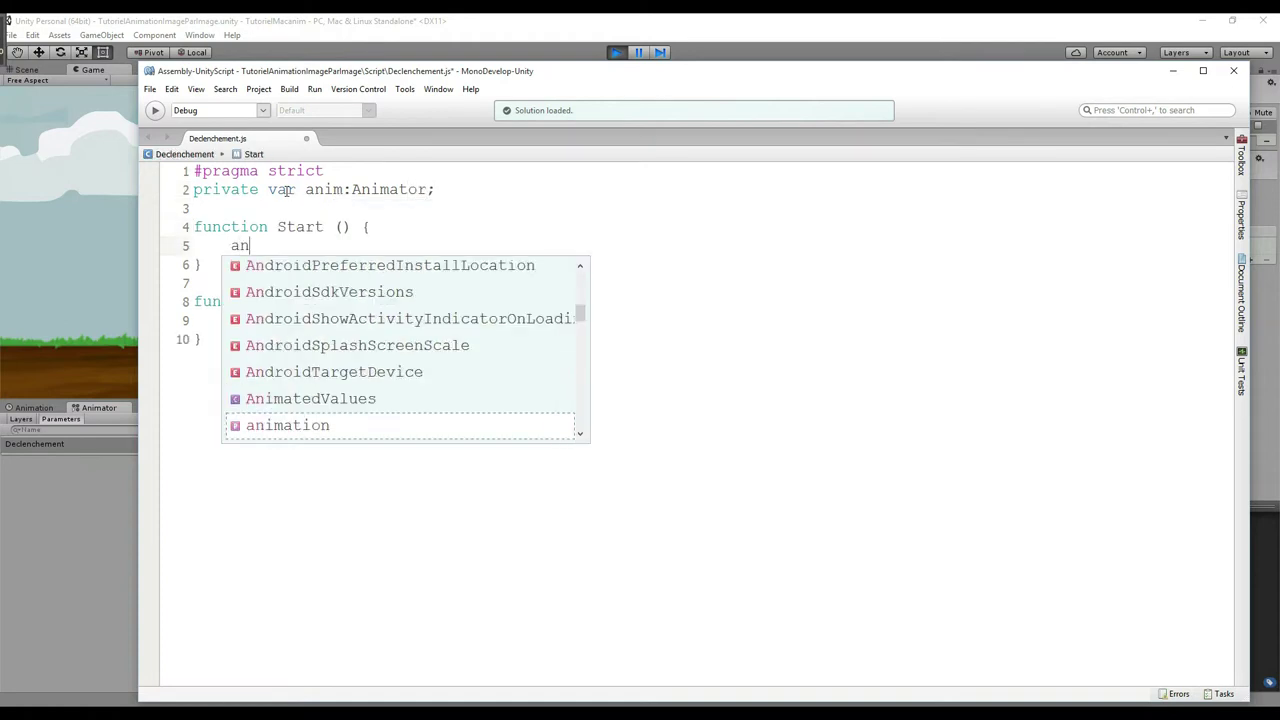
{"action": "type", "text": "im -"}
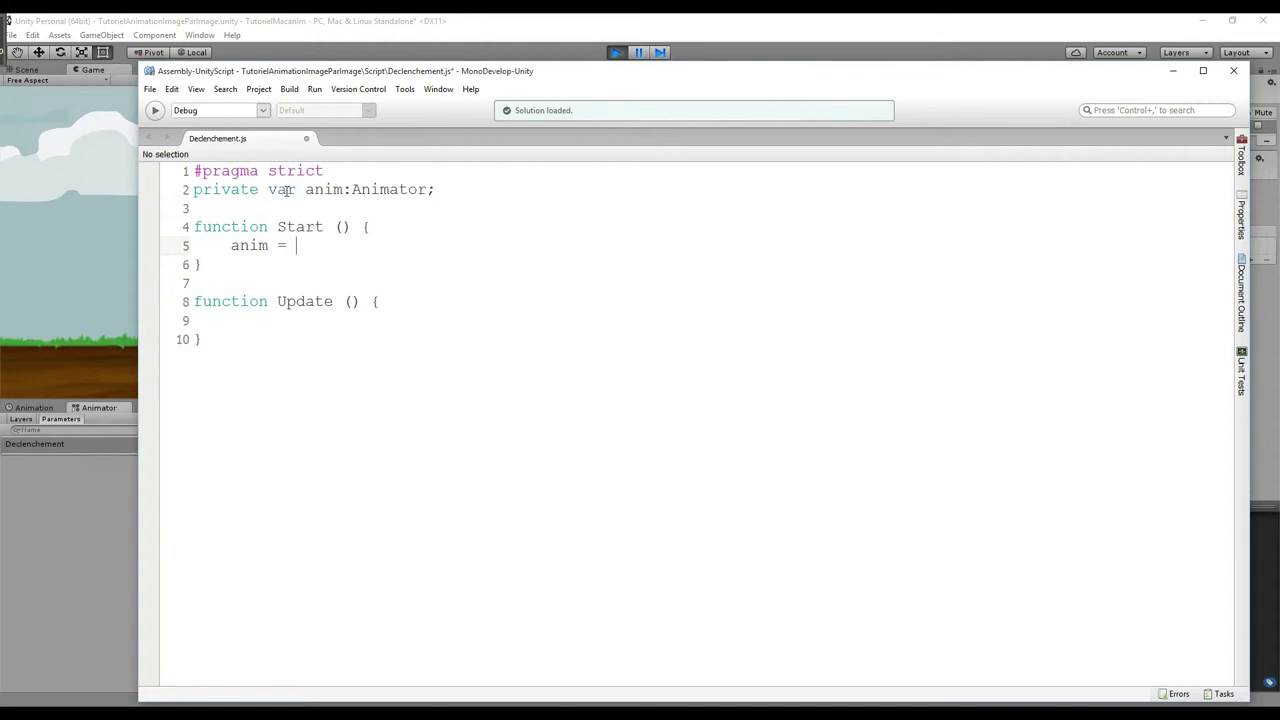
{"action": "type", "text": "GetCom"}
{"action": "key", "text": "Return"}
{"action": "type", "text": ".<Ani"}
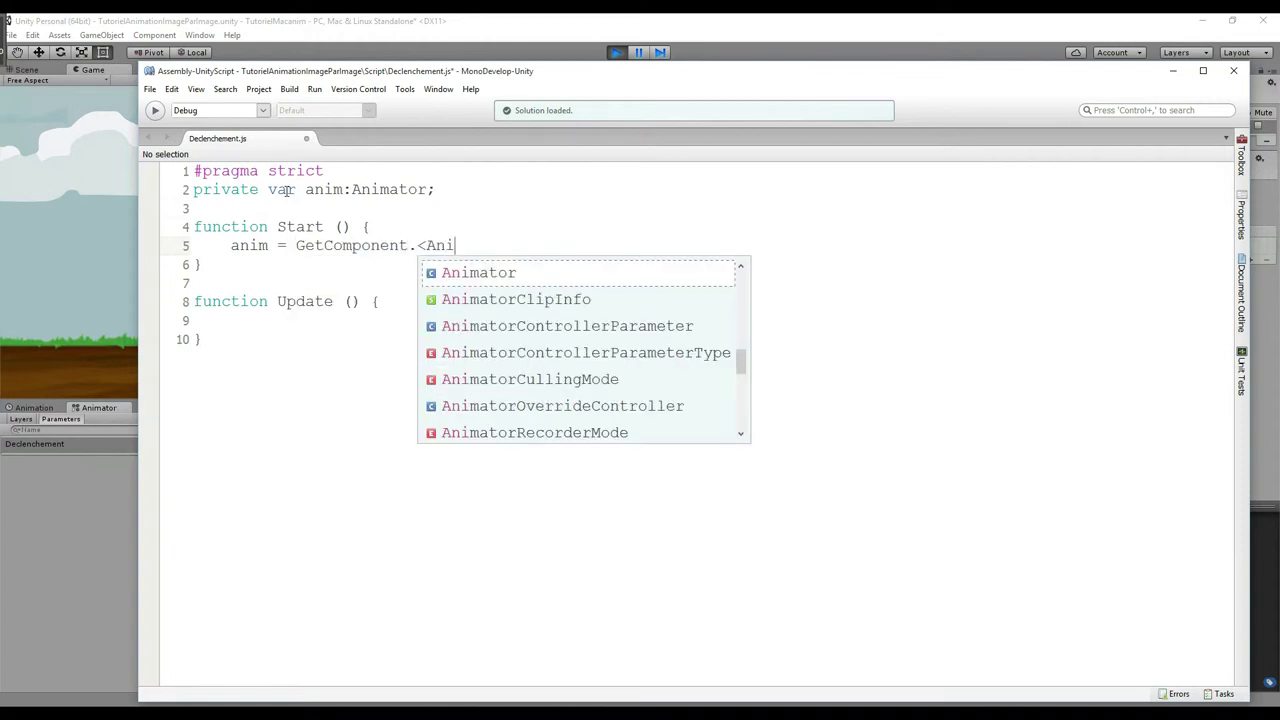
{"action": "key", "text": "Return"}
{"action": "type", "text": ">"}
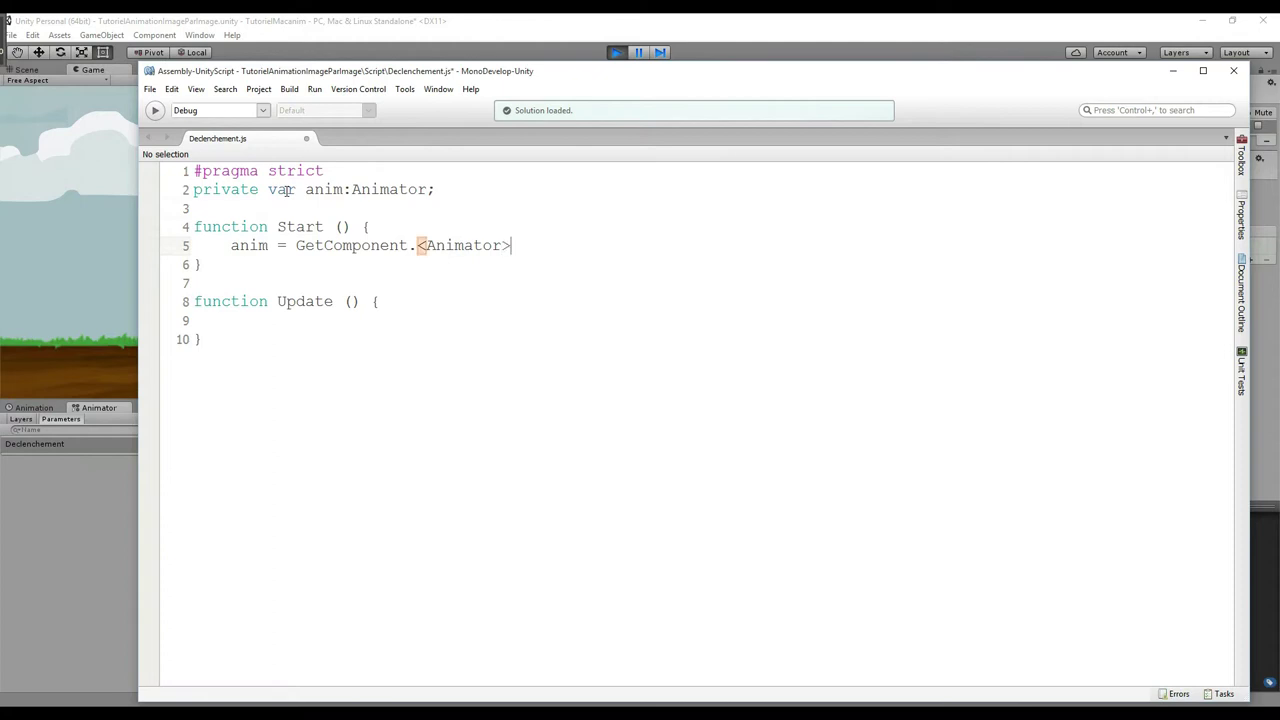
{"action": "type", "text": "();"}
{"action": "key", "text": "Return"}
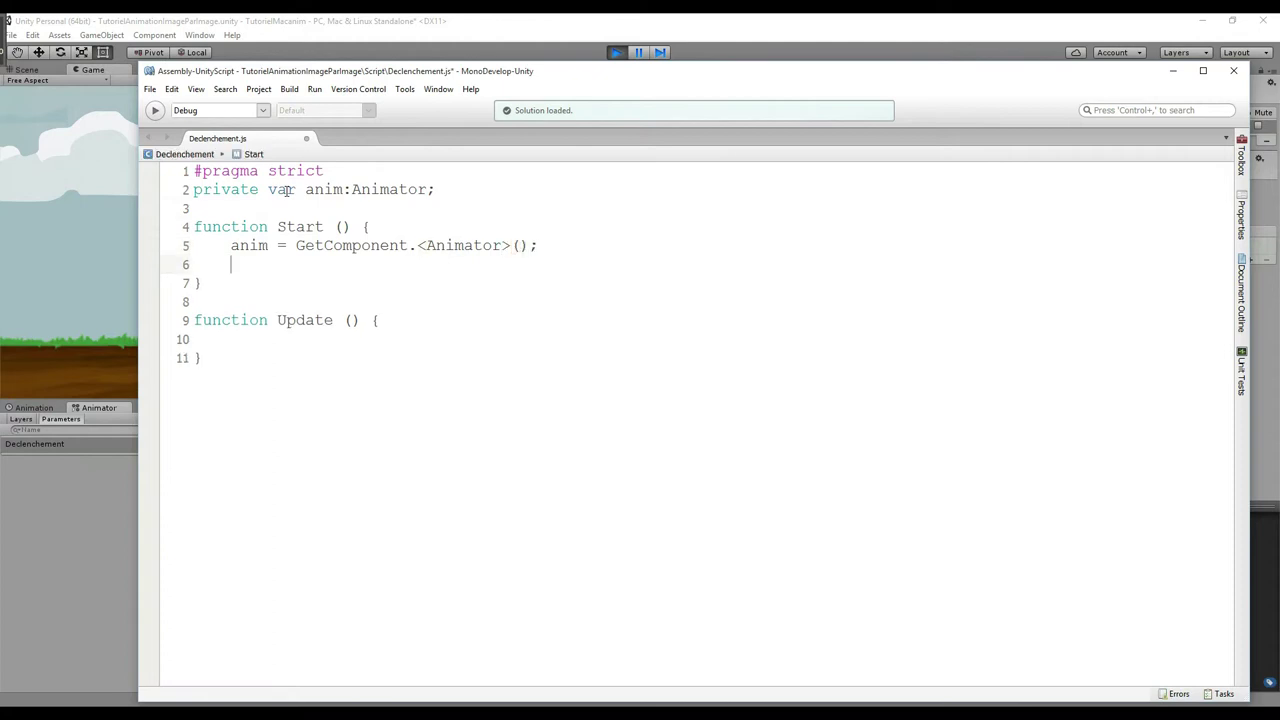
In Update, write the condition if(Input.GetKeyDown(KeyCode.Space))
{"action": "key", "text": "Down"}
{"action": "key", "text": "Down"}
{"action": "key", "text": "Down"}
{"action": "key", "text": "Down"}
{"action": "type", "text": "if("}
{"action": "type", "text": "Inp"}
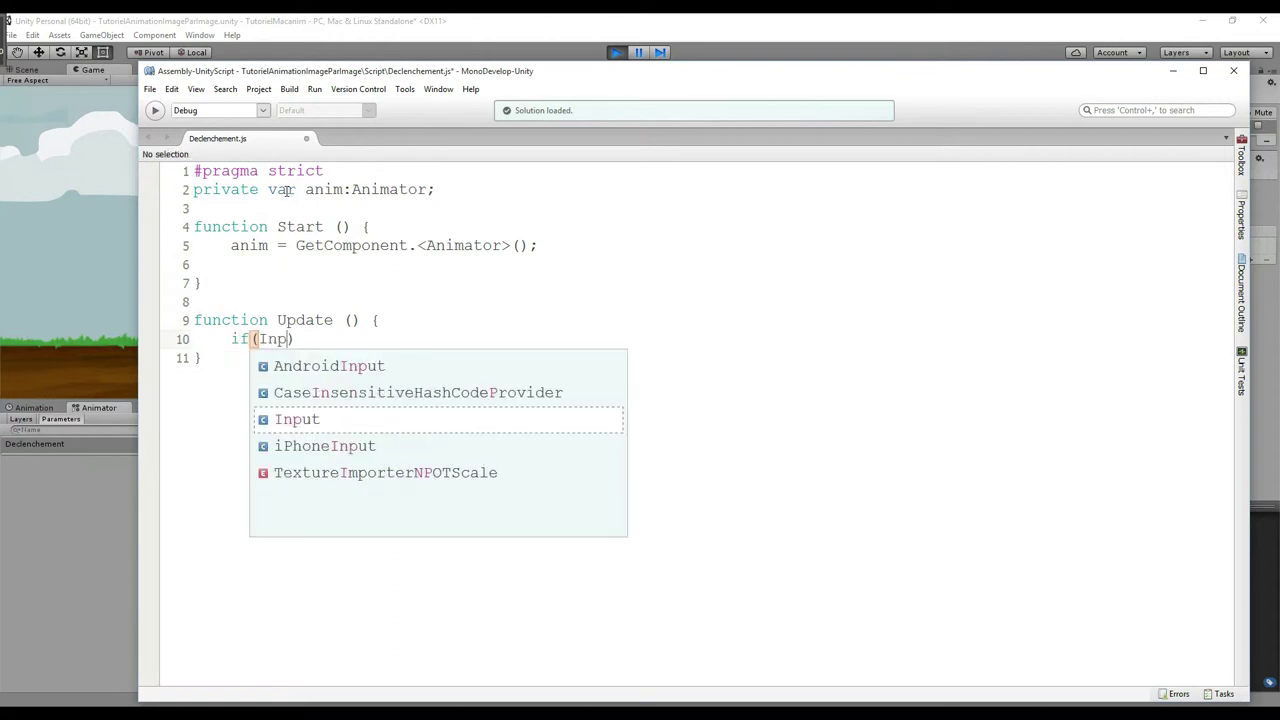
{"action": "type", "text": "ut.G"}
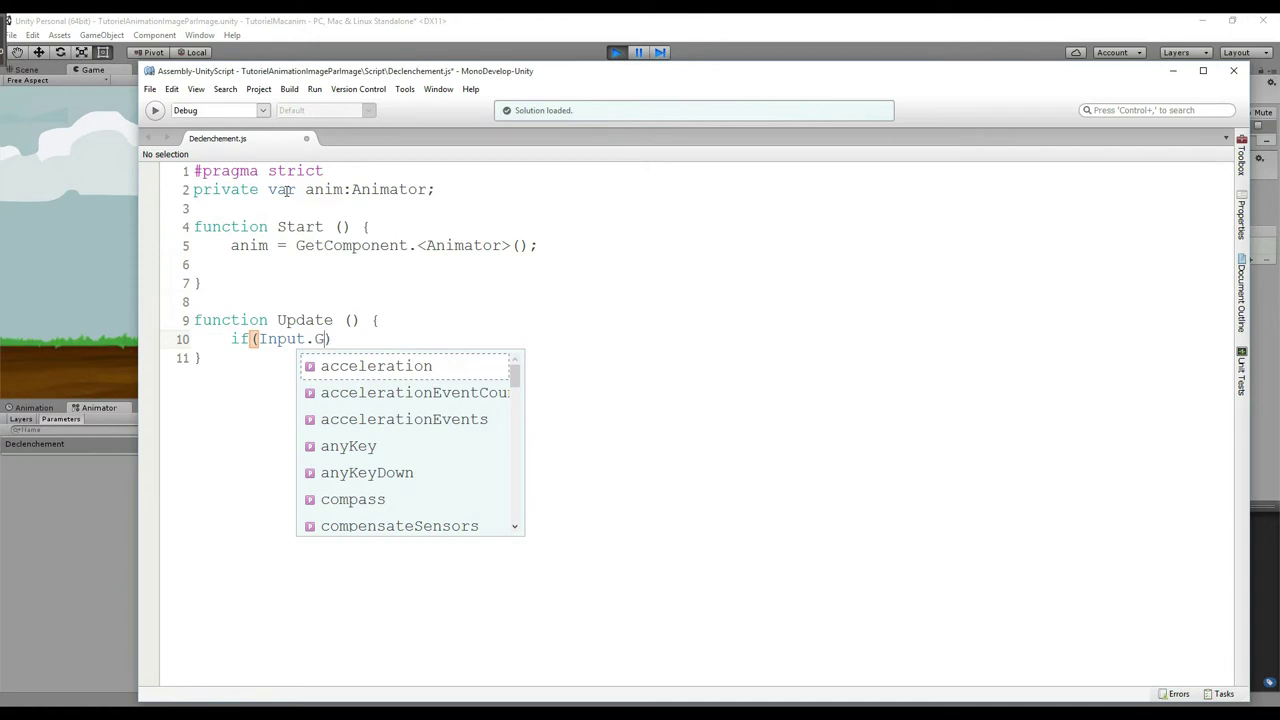
{"action": "type", "text": "etKe"}
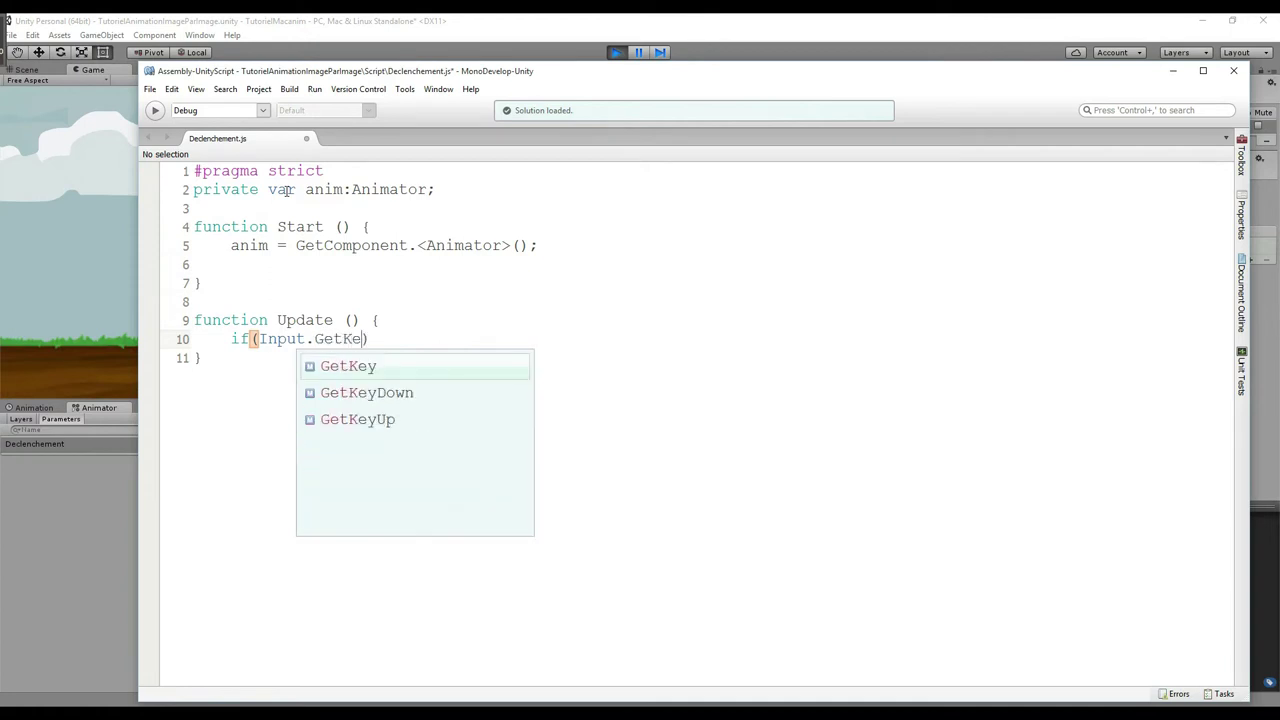
{"action": "key", "text": "Down"}
{"action": "key", "text": "Return"}
{"action": "type", "text": "("}
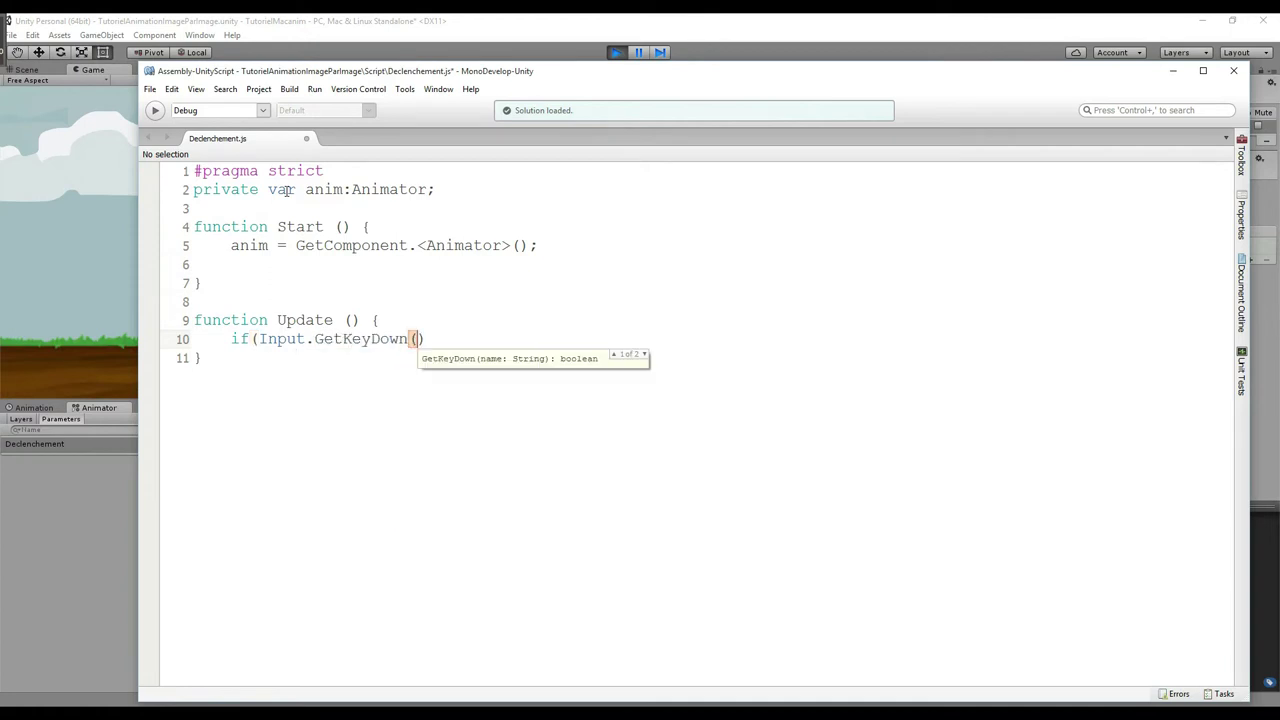
{"action": "type", "text": "Ke"}
{"action": "key", "text": "Return"}
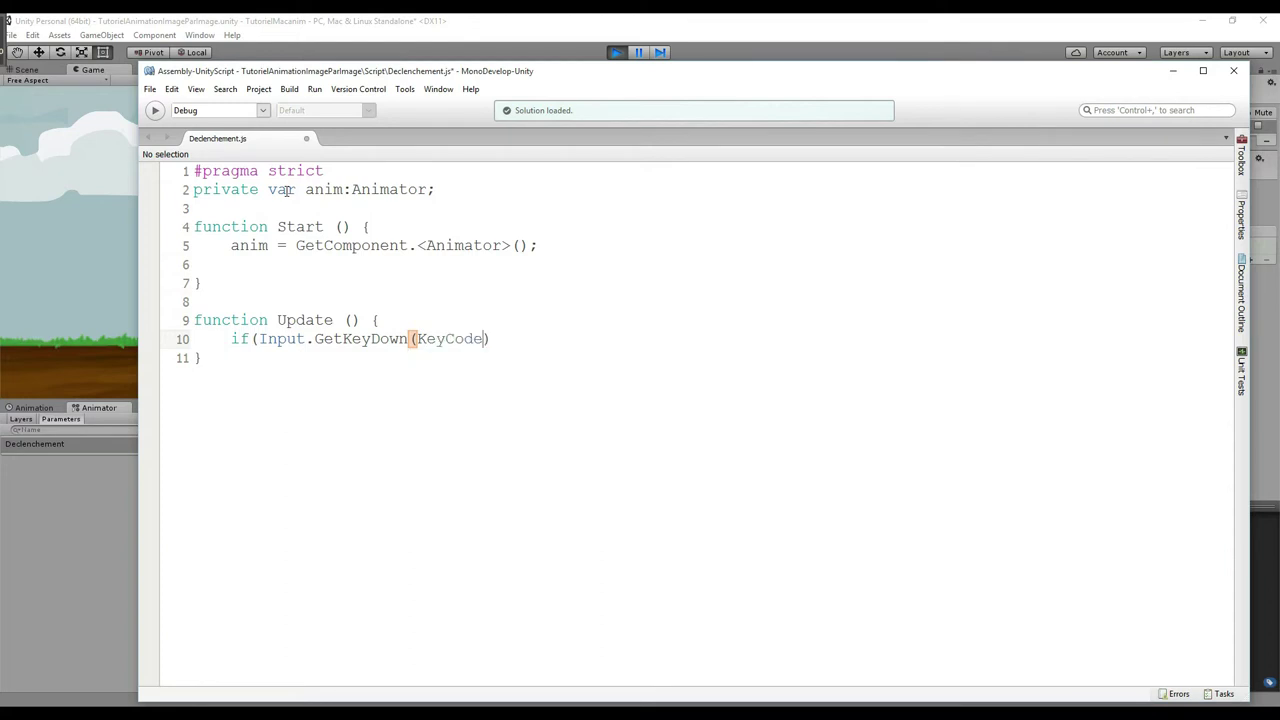
{"action": "type", "text": "é"}
{"action": "key", "text": "BackSpace"}
{"action": "type", "text": "."}
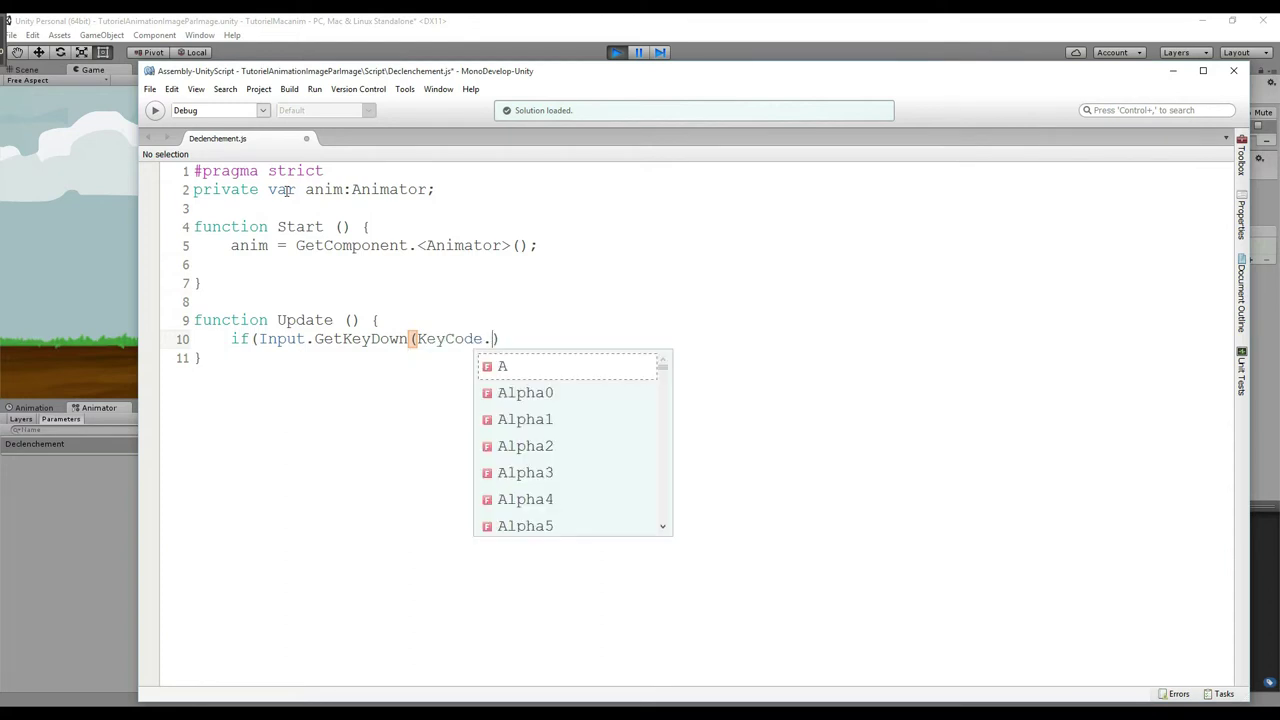
{"action": "type", "text": "Sp"}
{"action": "key", "text": "Return"}
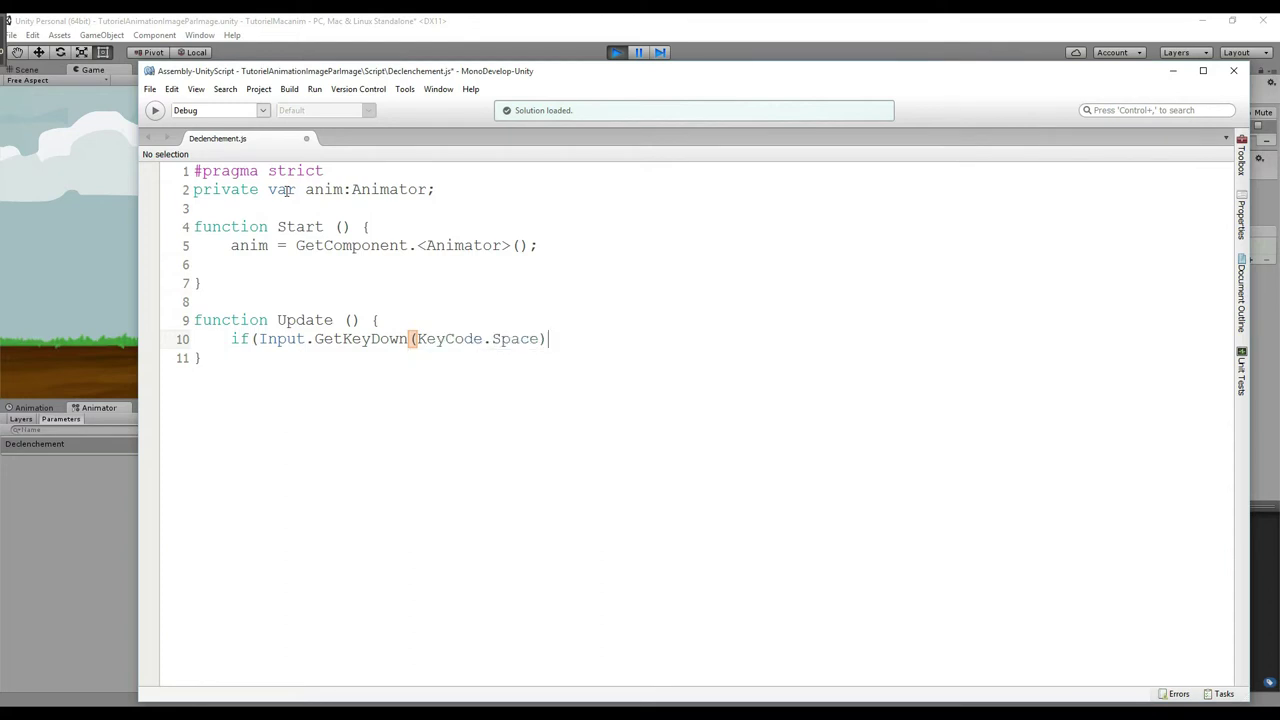
{"action": "type", "text": ")"}
Add the opening and closing braces of the if block
{"action": "key", "text": "Return"}
{"action": "type", "text": "{"}
{"action": "key", "text": "Return"}
{"action": "key", "text": "Return"}
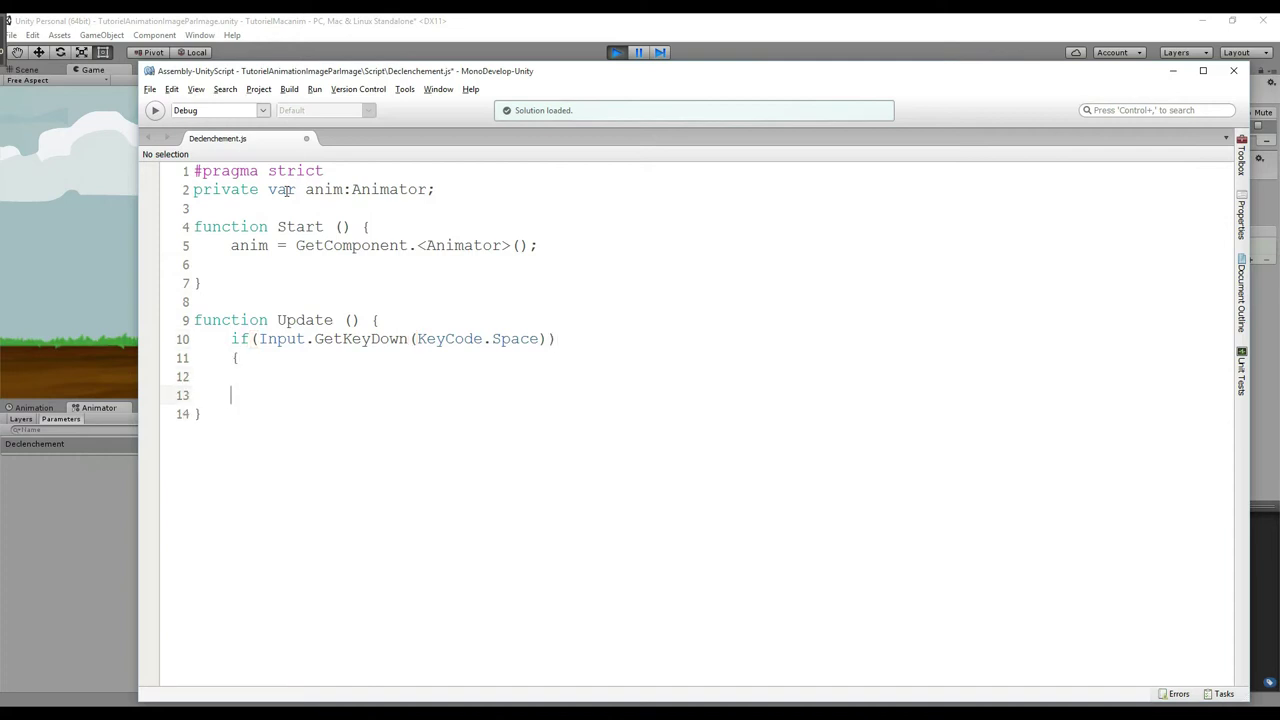
{"action": "key", "text": "Return"}
{"action": "type", "text": "}"}
{"action": "key", "text": "Up"}
{"action": "key", "text": "Up"}
{"action": "key", "text": "Delete"}
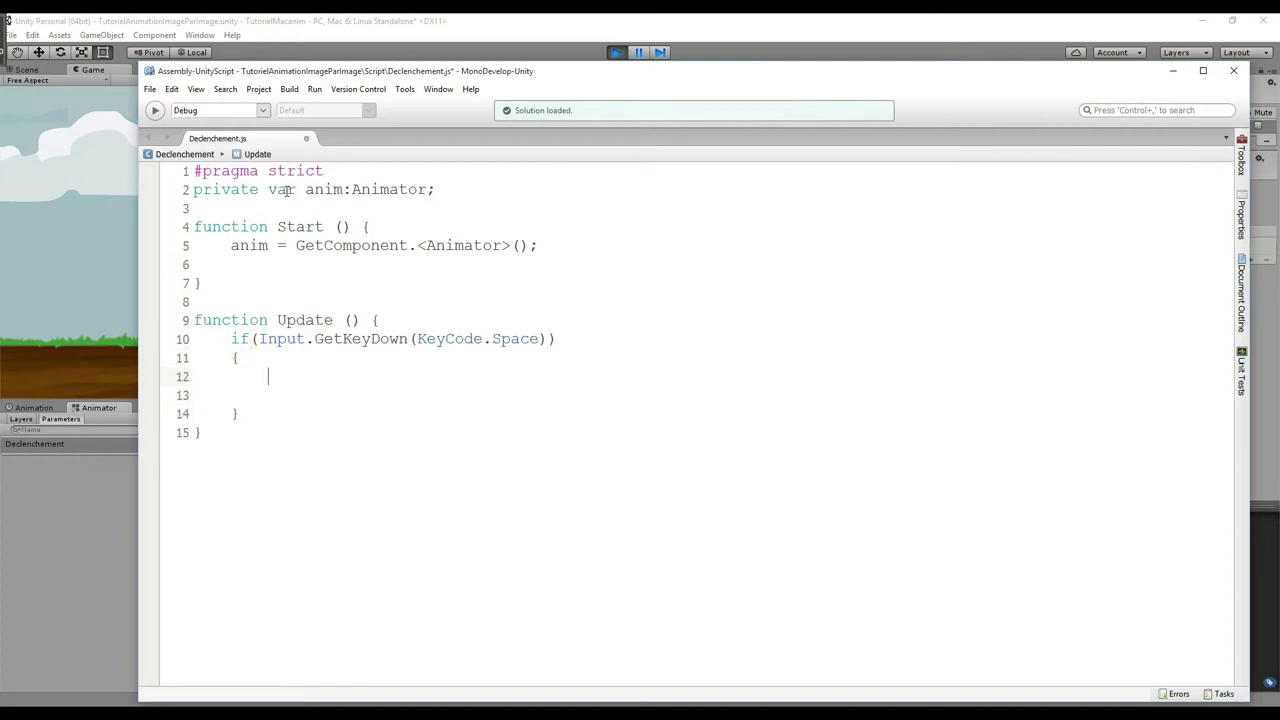
Inside the if block, call anim.SetTrigger("Declenchement");
{"action": "type", "text": "an"}
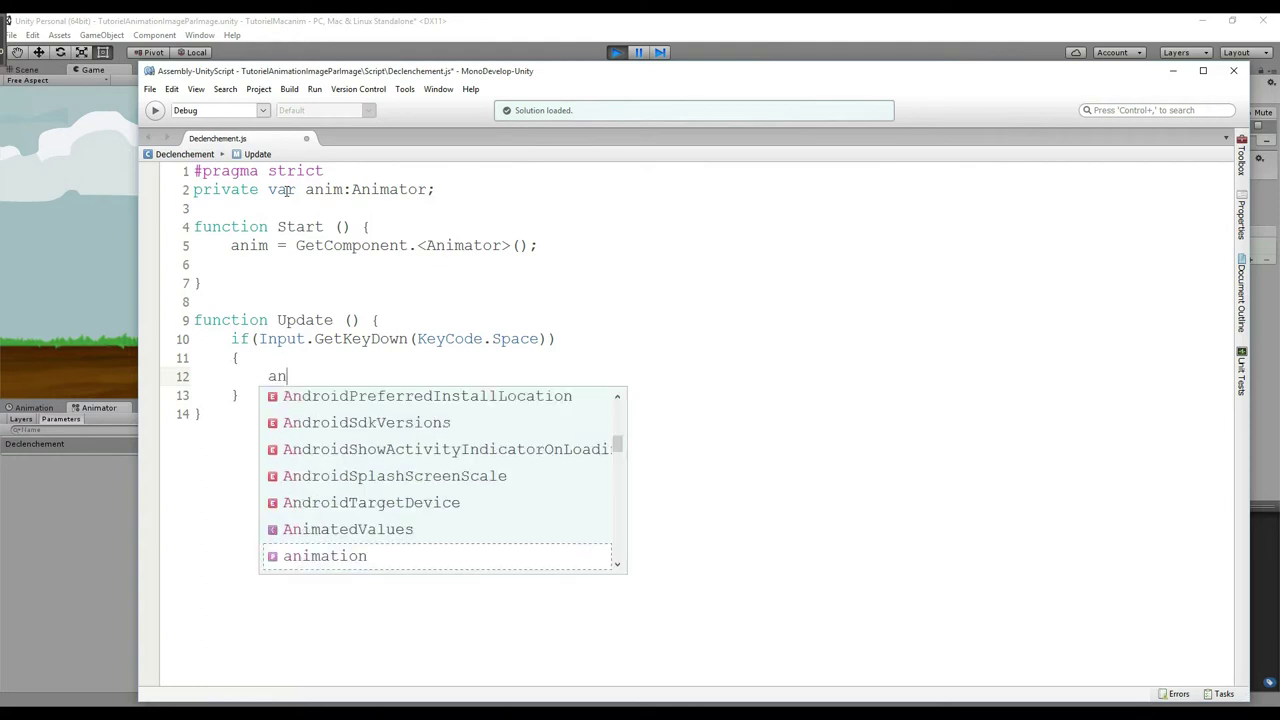
{"action": "type", "text": "imation.S"}
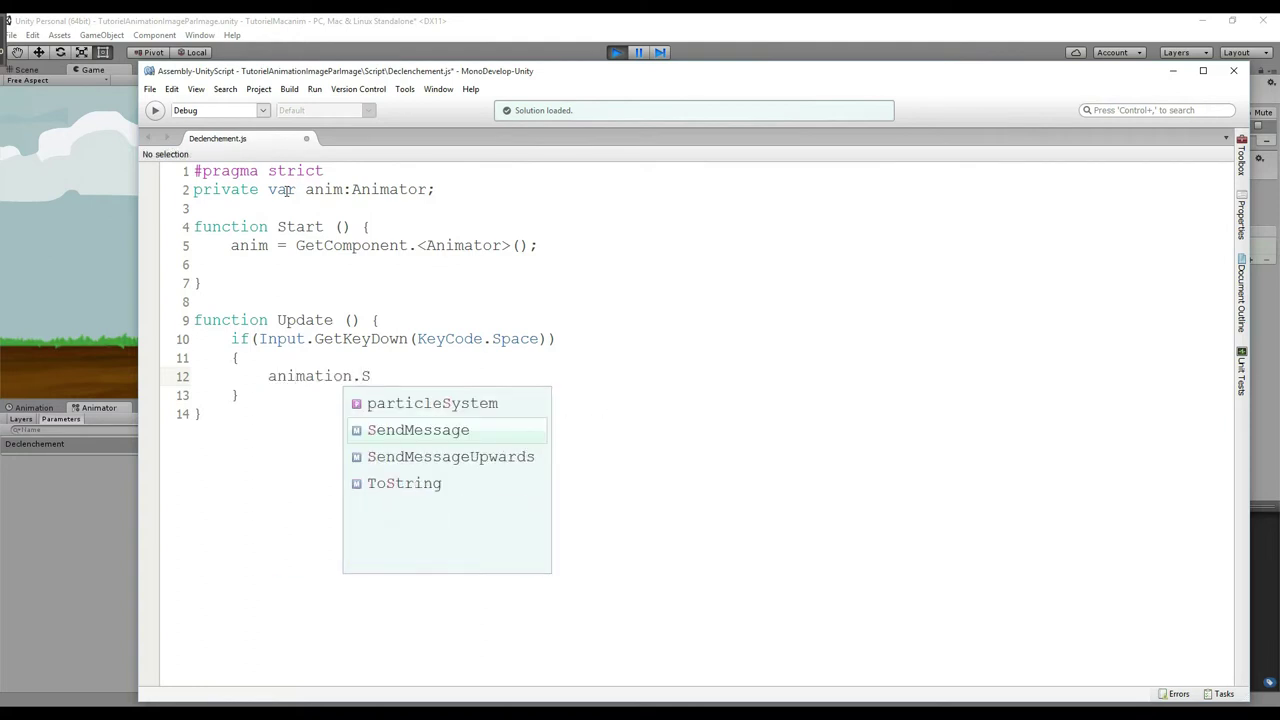
{"action": "key", "text": "BackSpace"}
{"action": "key", "text": "BackSpace"}
{"action": "key", "text": "BackSpace"}
{"action": "key", "text": "BackSpace"}
{"action": "key", "text": "BackSpace"}
{"action": "key", "text": "BackSpace"}
{"action": "key", "text": "BackSpace"}
{"action": "type", "text": ".Set"}
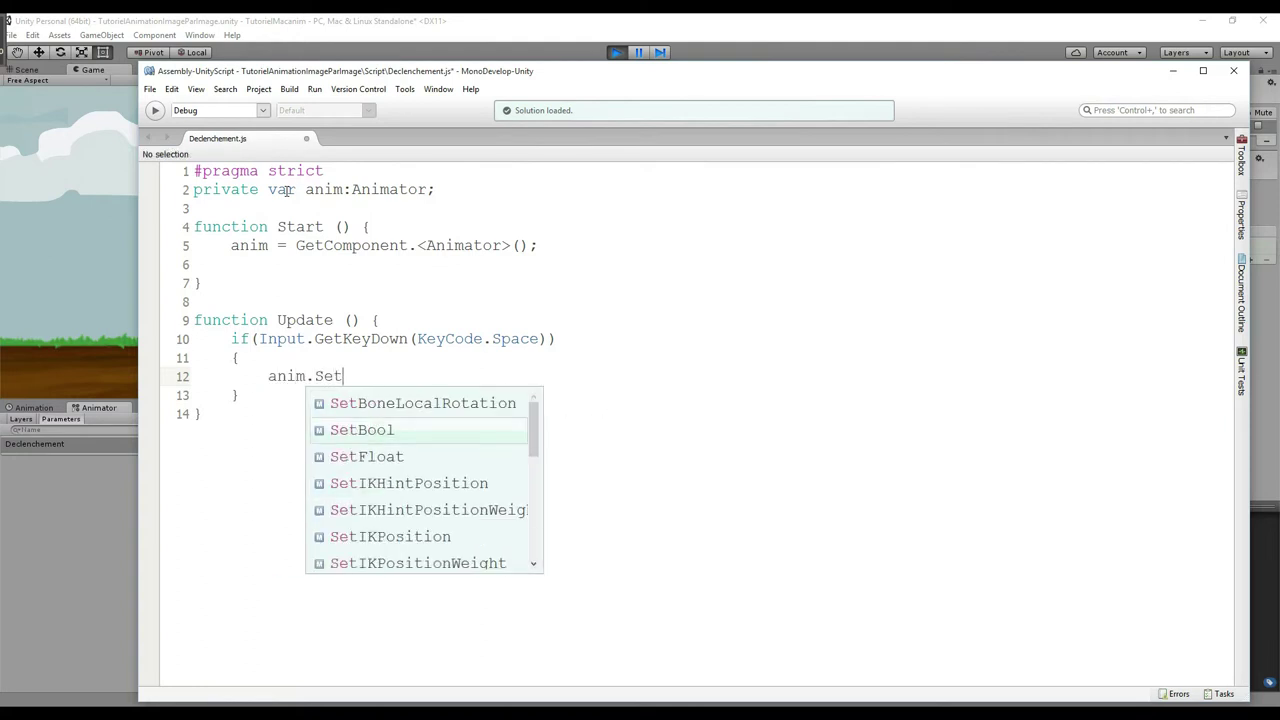
{"action": "type", "text": "T"}
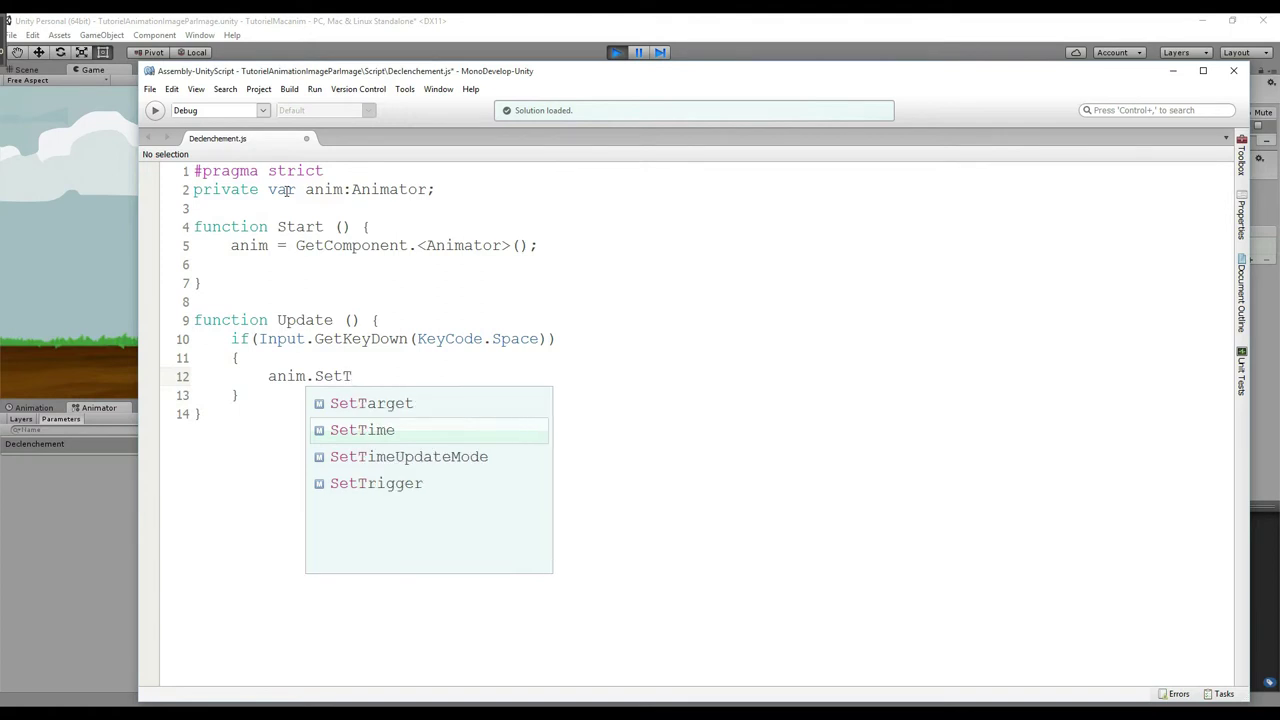
{"action": "key", "text": "Down"}
{"action": "key", "text": "Down"}
{"action": "key", "text": "Return"}
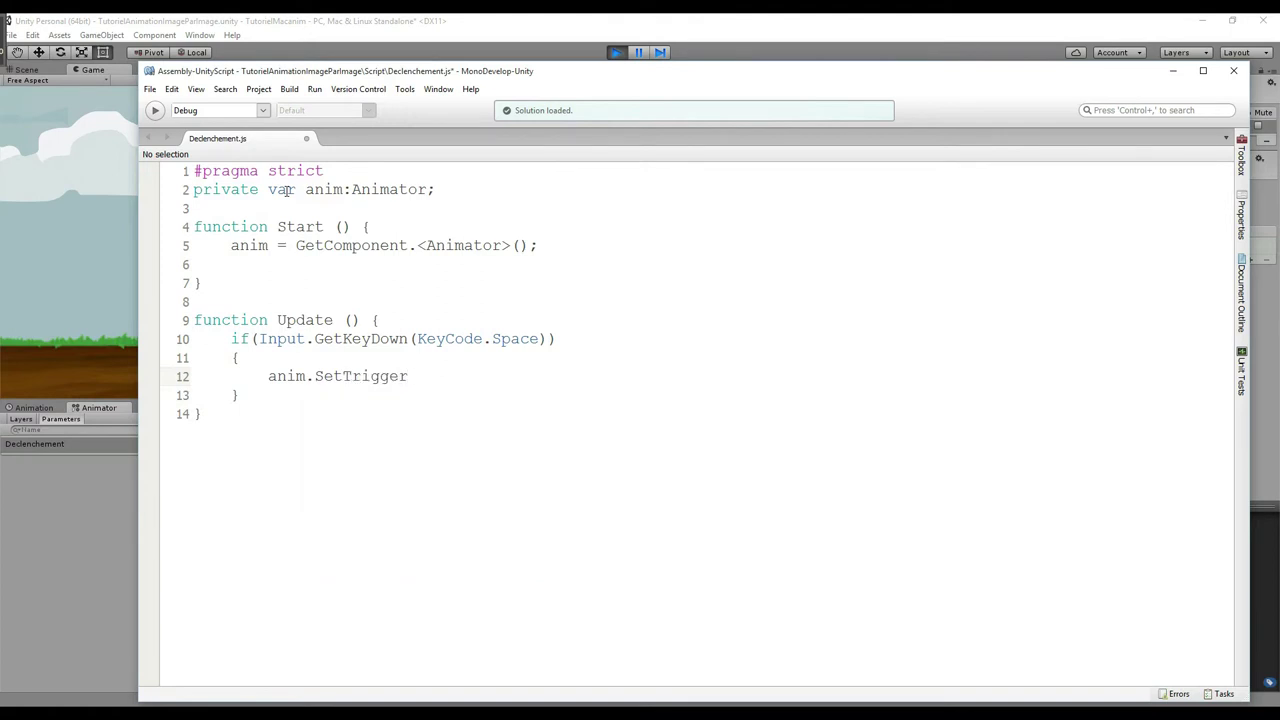
{"action": "type", "text": "(\"Dec"}
{"action": "type", "text": "len"}
{"action": "key", "text": "BackSpace"}
{"action": "key", "text": "BackSpace"}
{"action": "key", "text": "BackSpace"}
{"action": "type", "text": "le"}
{"action": "type", "text": "nche"}
{"action": "type", "text": "ment\");"}
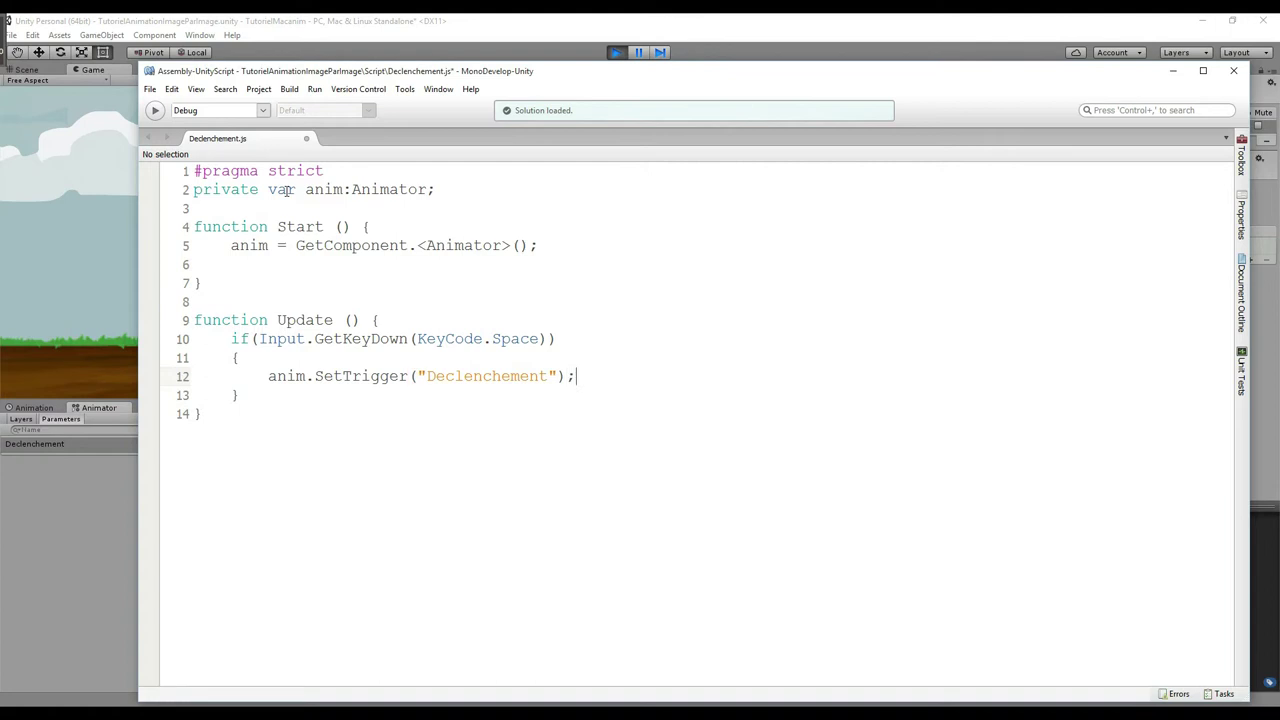
Save the script and select the SetTrigger line again
{"action": "key", "text": "ctrl+s"}
{"action": "key", "text": "Home"}
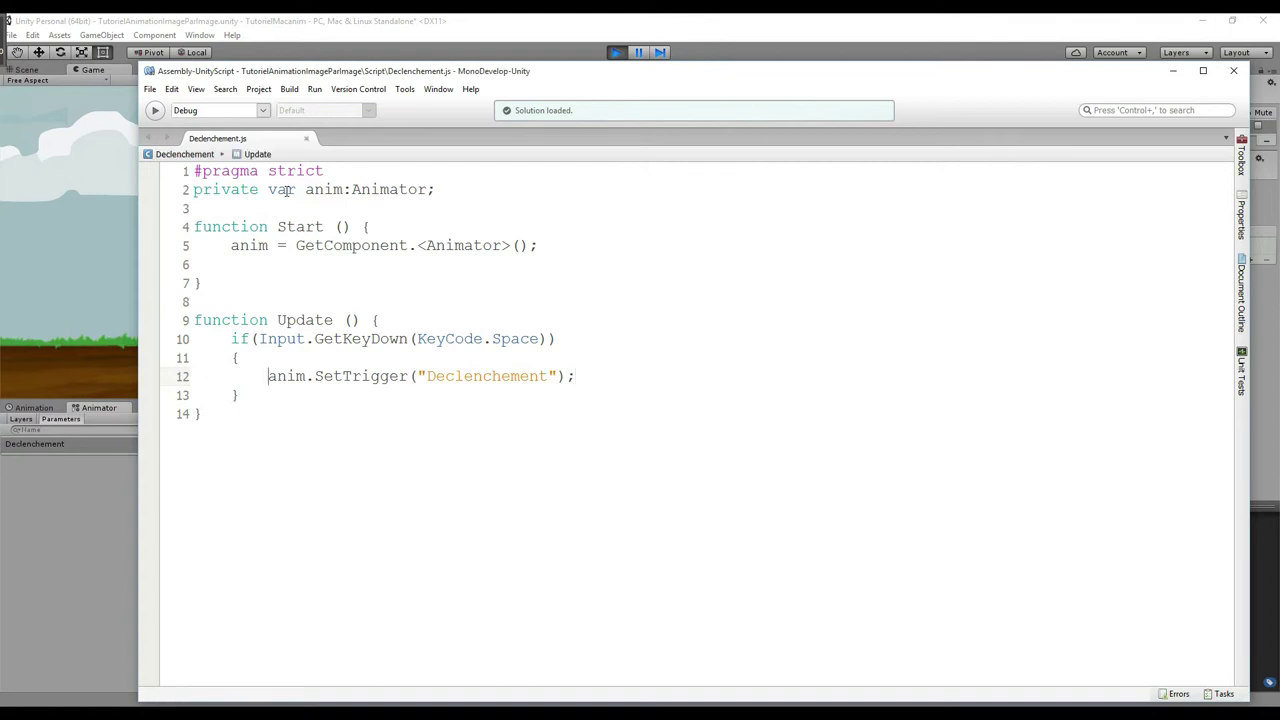
{"action": "key", "text": "ctrl+x"}
{"action": "key", "text": "ctrl+z"}
{"action": "key", "text": "shift+End"}
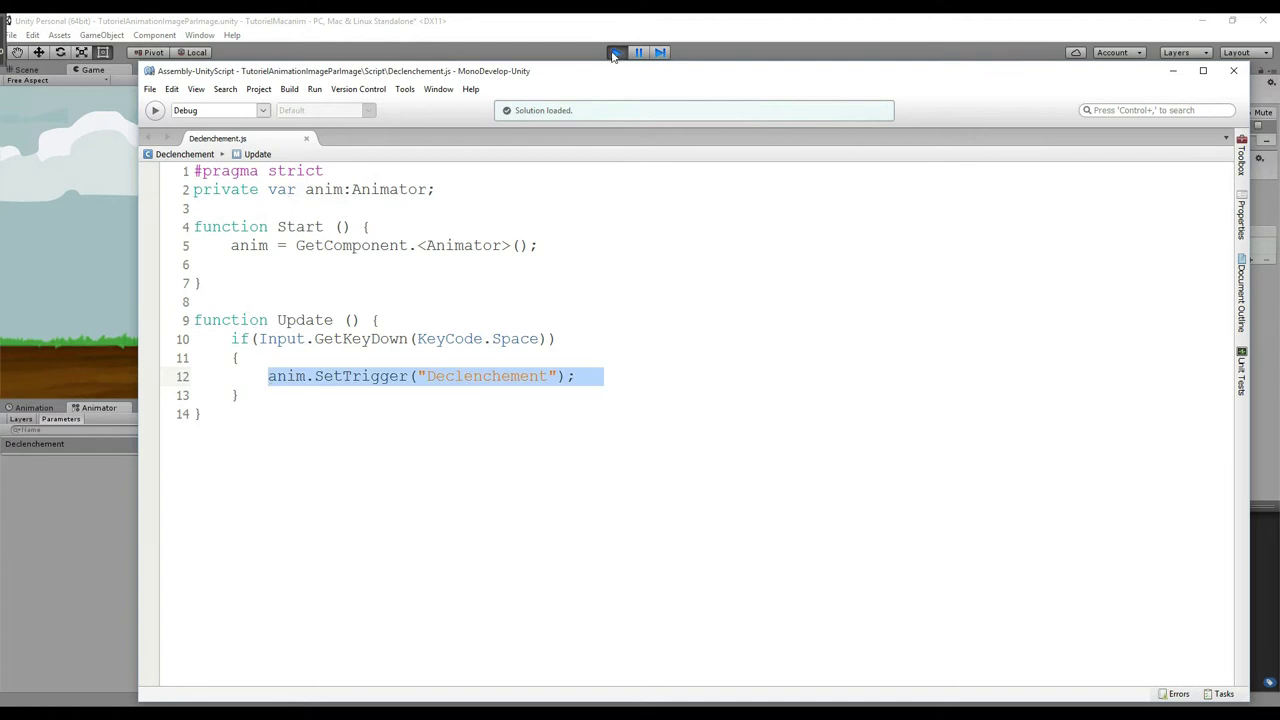
Back in Unity, attach the Declenchement script to the Bombe object
{"action": "left_click", "coordinate": [614, 53]}
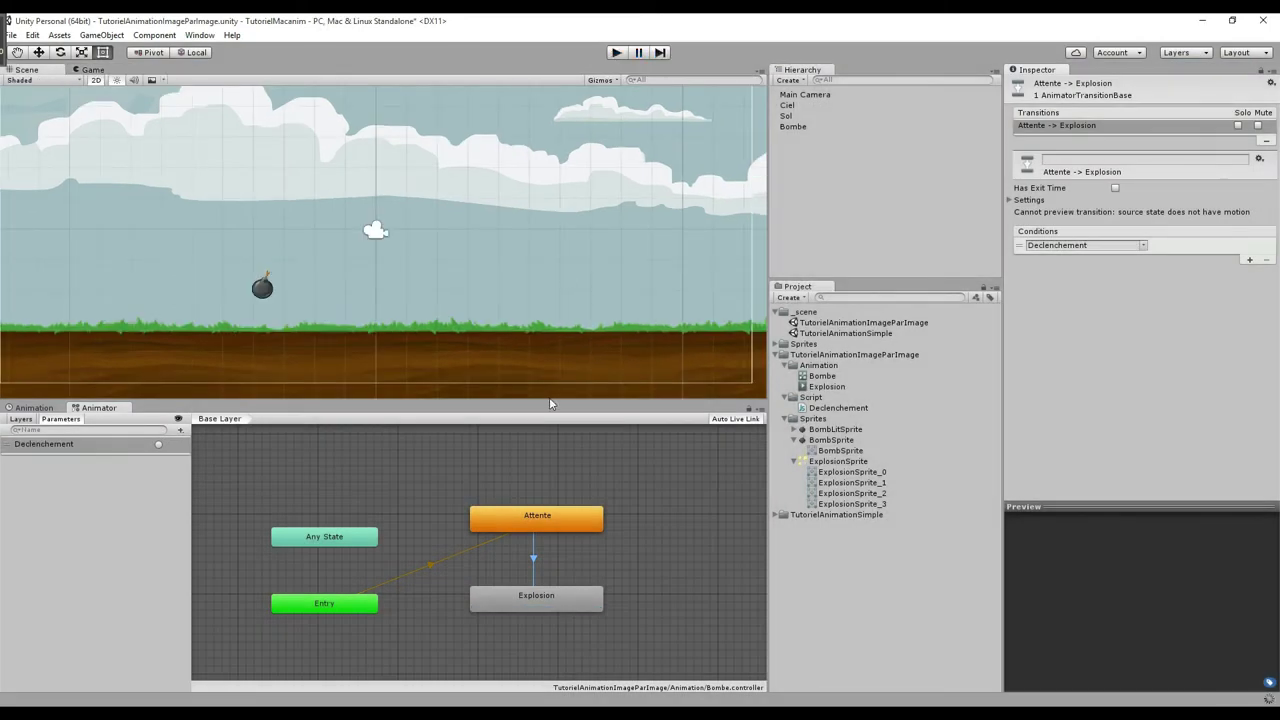
{"action": "left_click", "coordinate": [816, 128]}
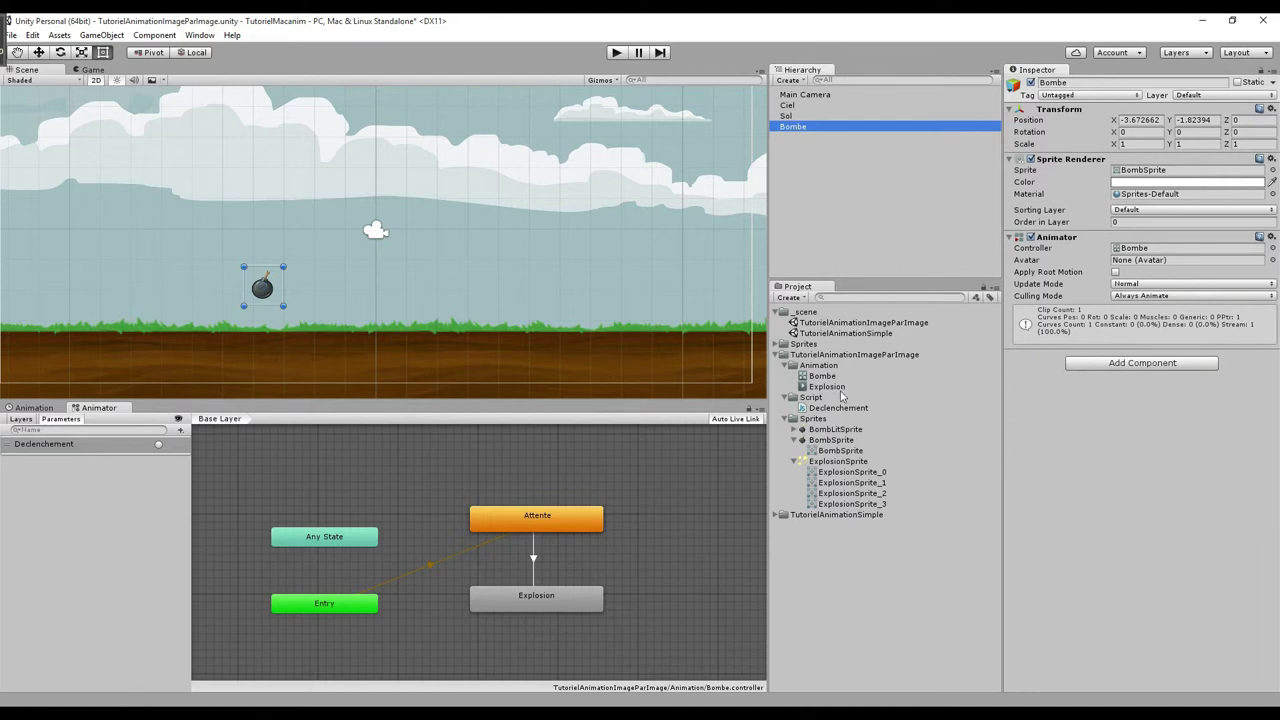
{"action": "left_click_drag", "start_coordinate": [838, 408], "coordinate": [1102, 399]}
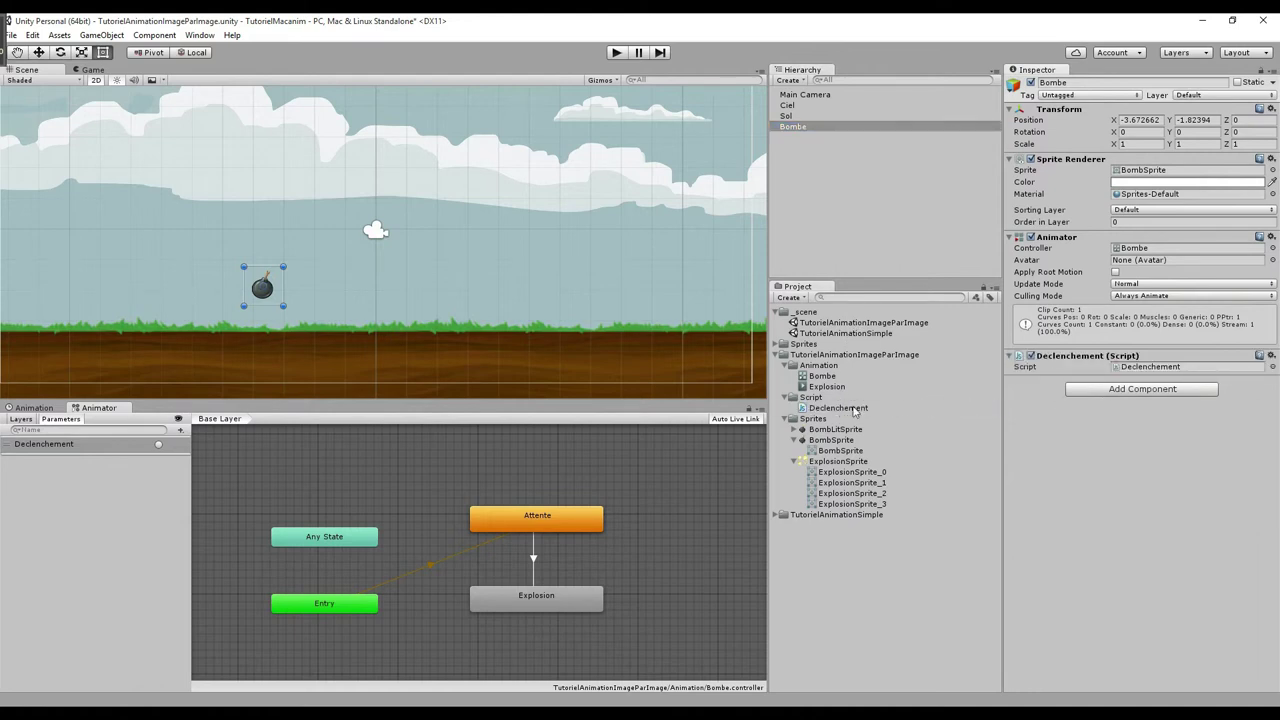
{"action": "left_click", "coordinate": [1152, 367]}
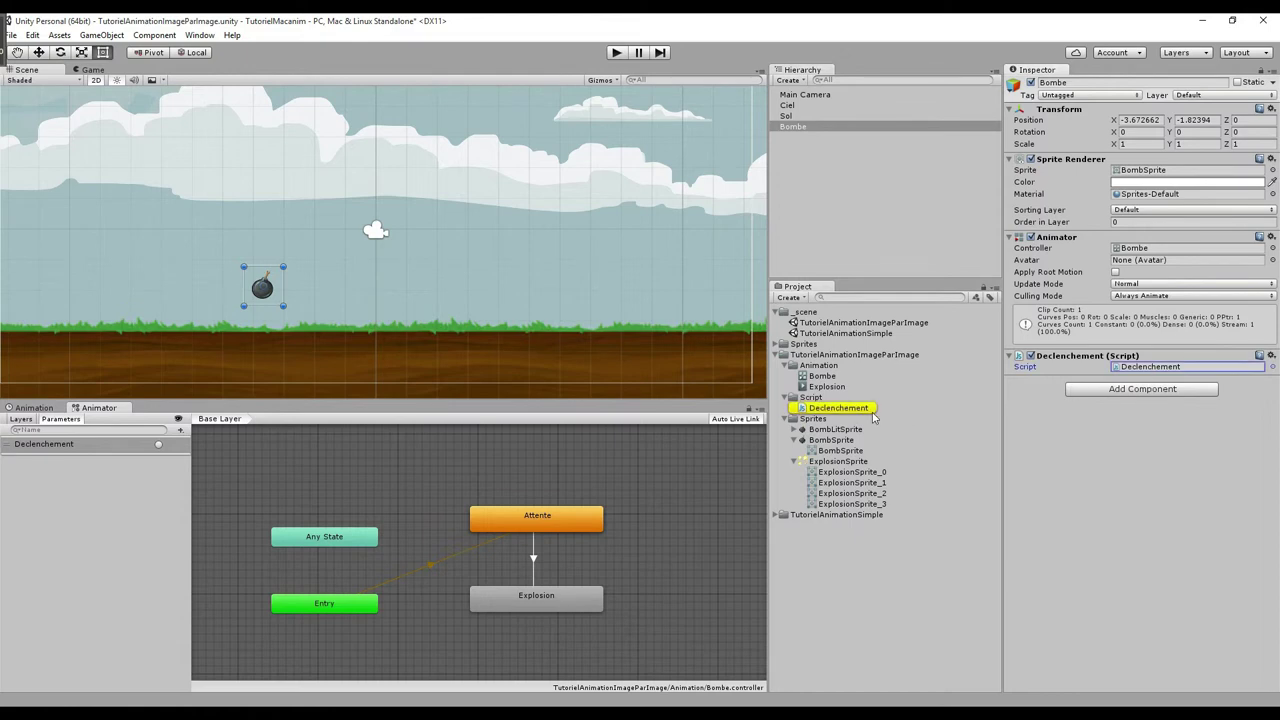
Play the scene, make the bomb explode, then stop playing
{"action": "left_click", "coordinate": [617, 53]}
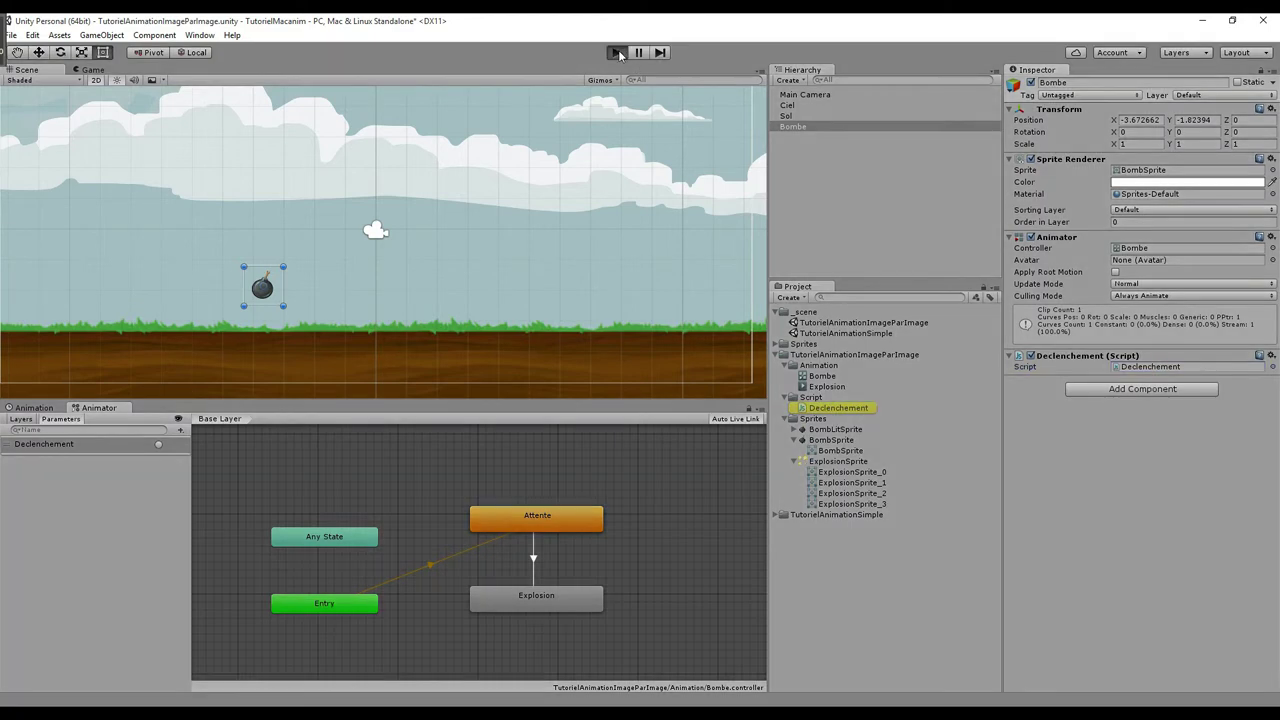
{"action": "left_click", "coordinate": [449, 219]}
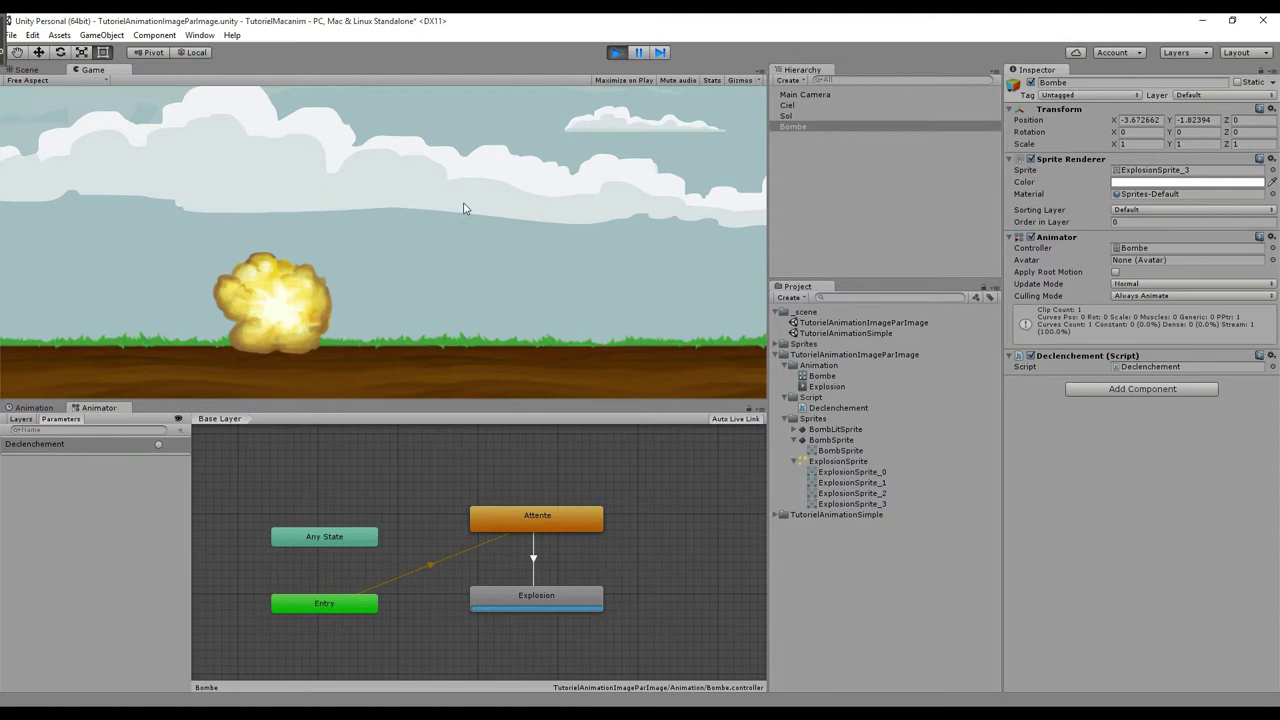
{"action": "left_click", "coordinate": [619, 54]}
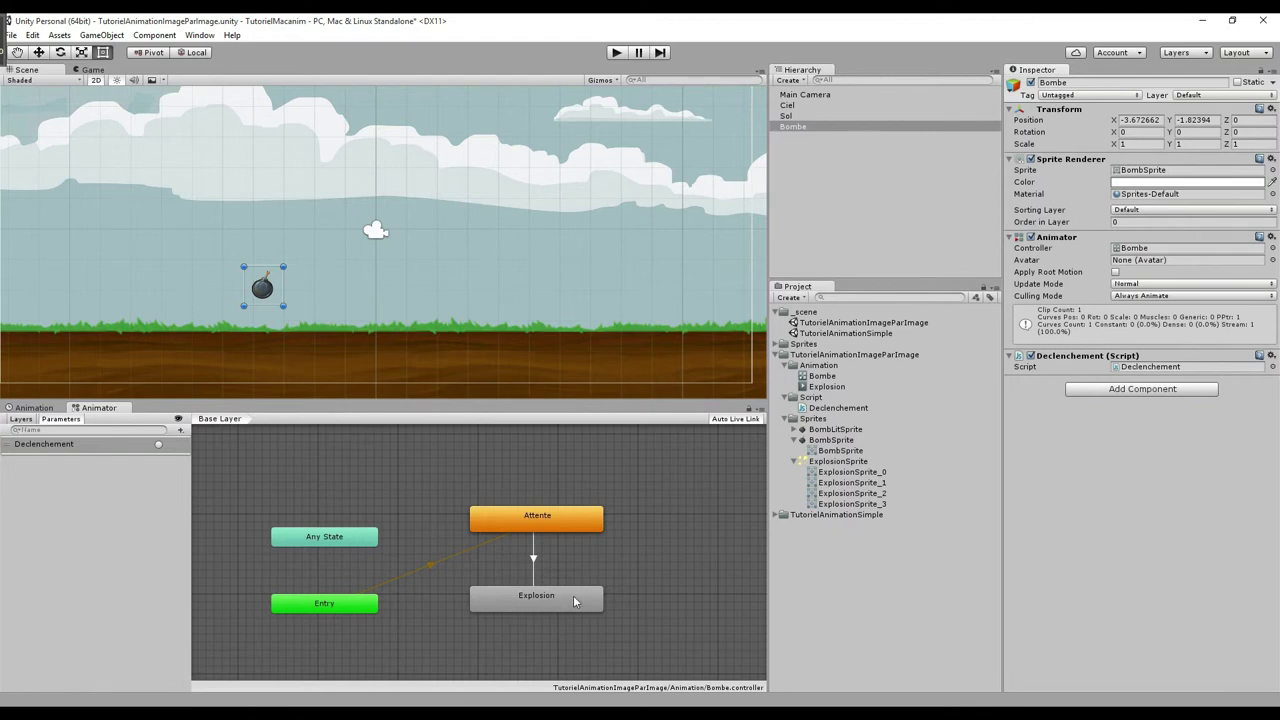
In the Explosion clip's timeline, add an animation event at 0:04
{"action": "left_click", "coordinate": [36, 410]}
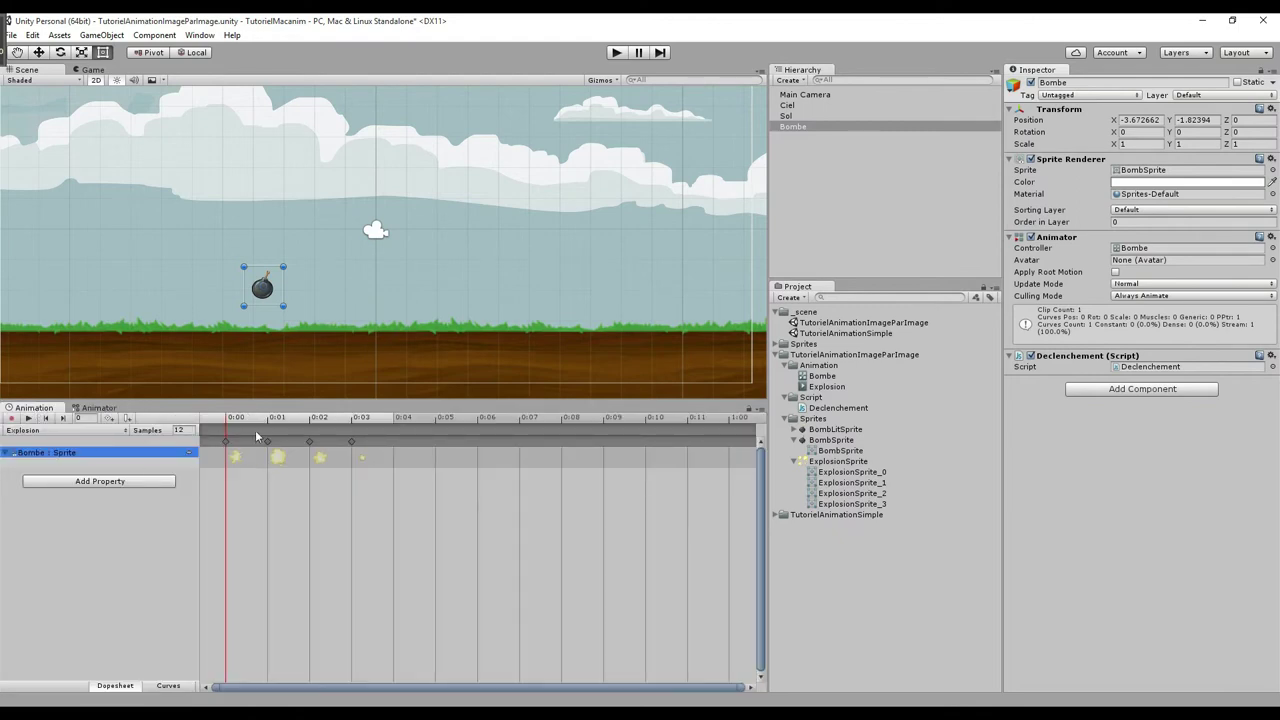
{"action": "right_click", "coordinate": [352, 431]}
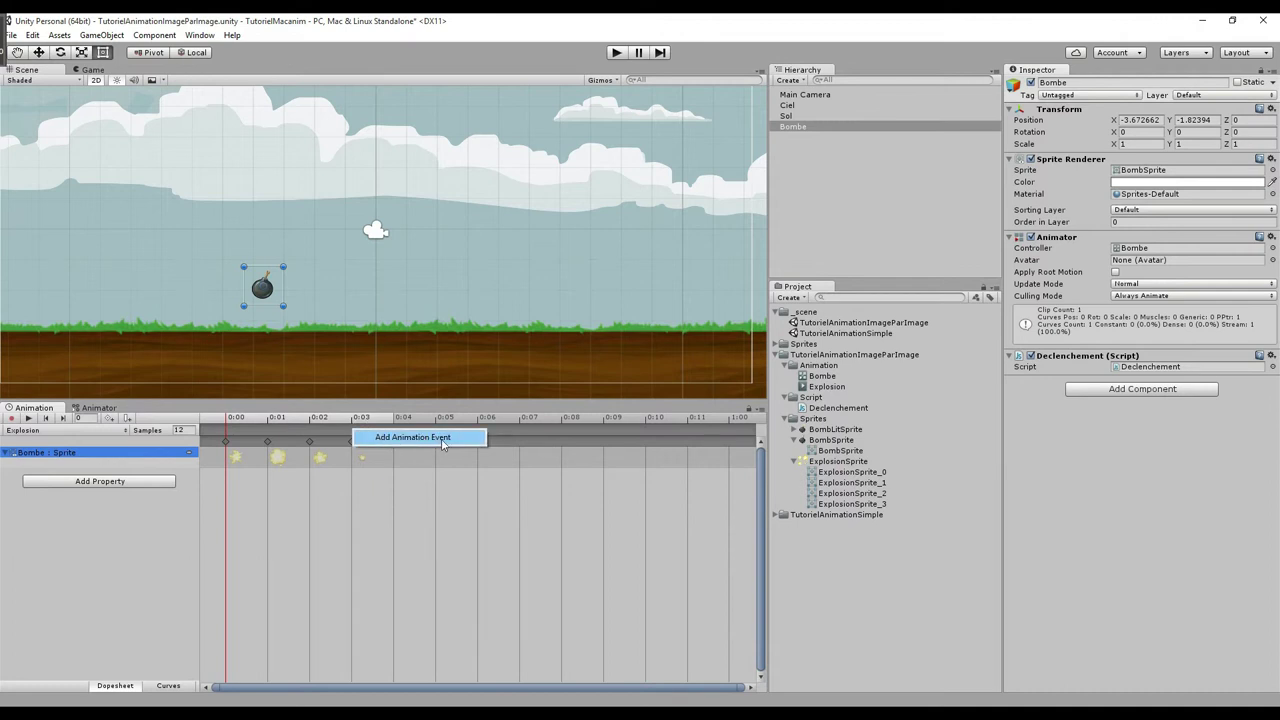
{"action": "left_click", "coordinate": [195, 418]}
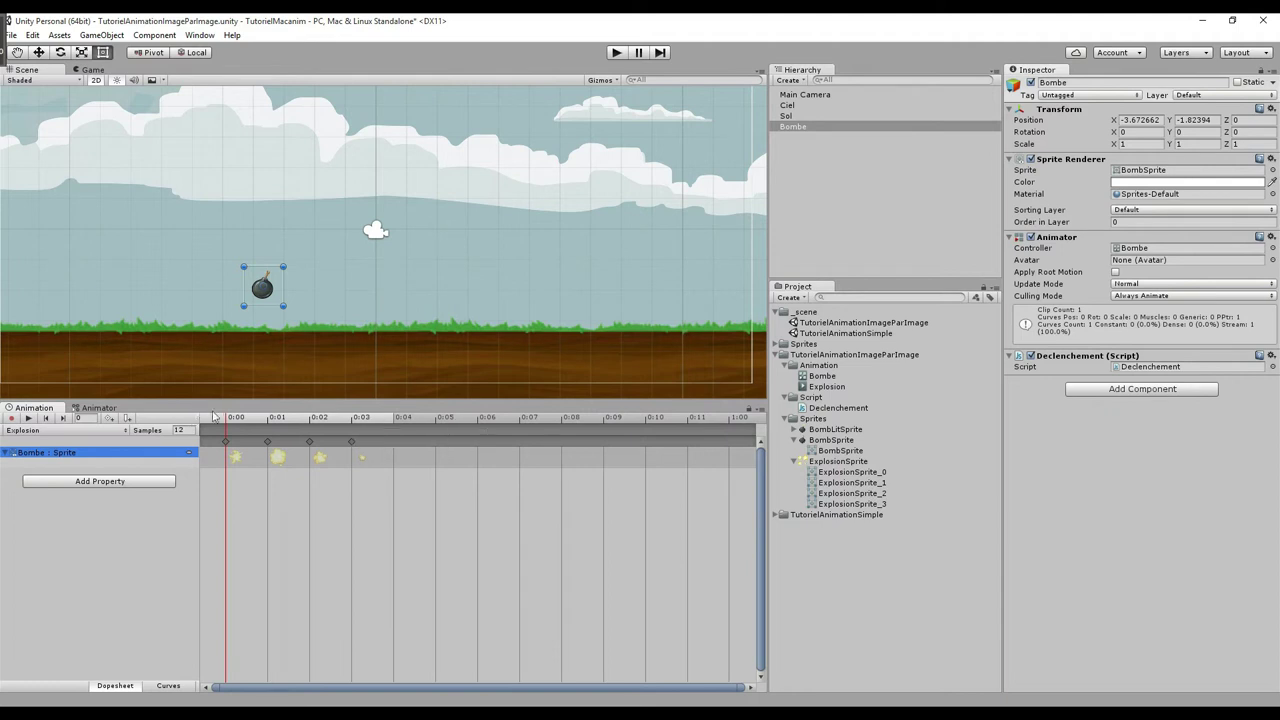
{"action": "left_click_drag", "start_coordinate": [228, 420], "coordinate": [403, 432]}
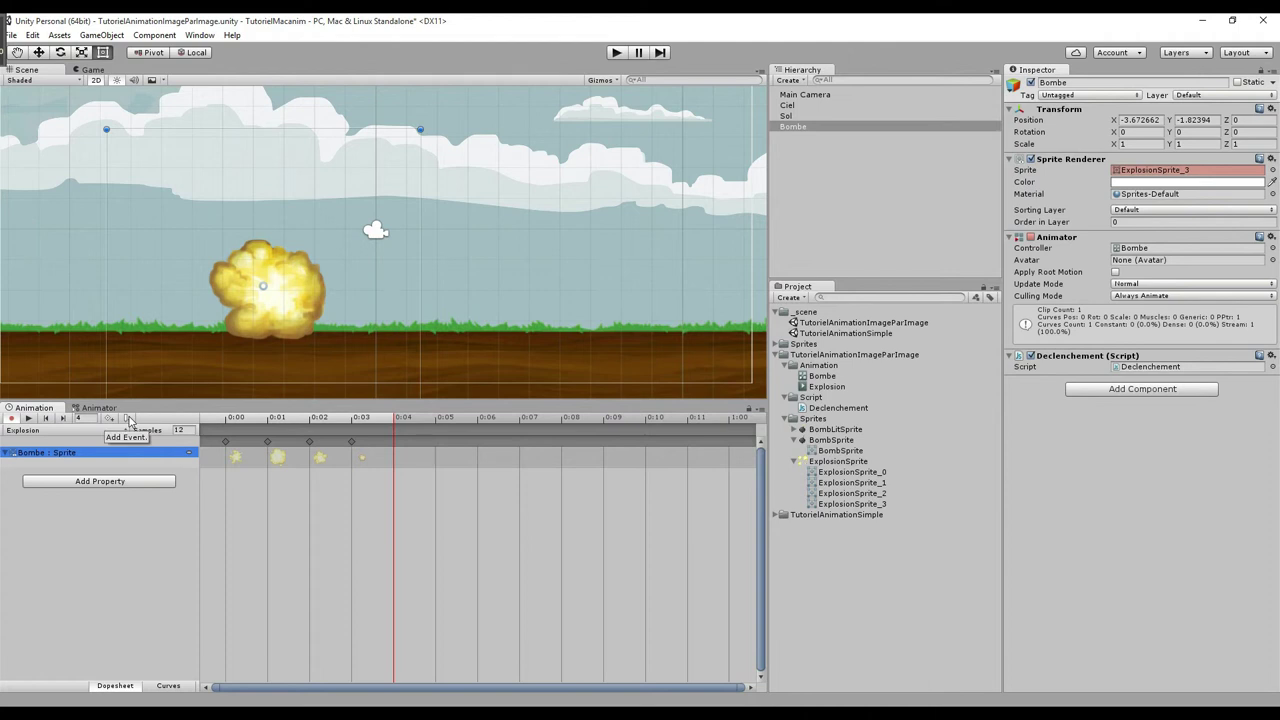
{"action": "left_click", "coordinate": [128, 419]}
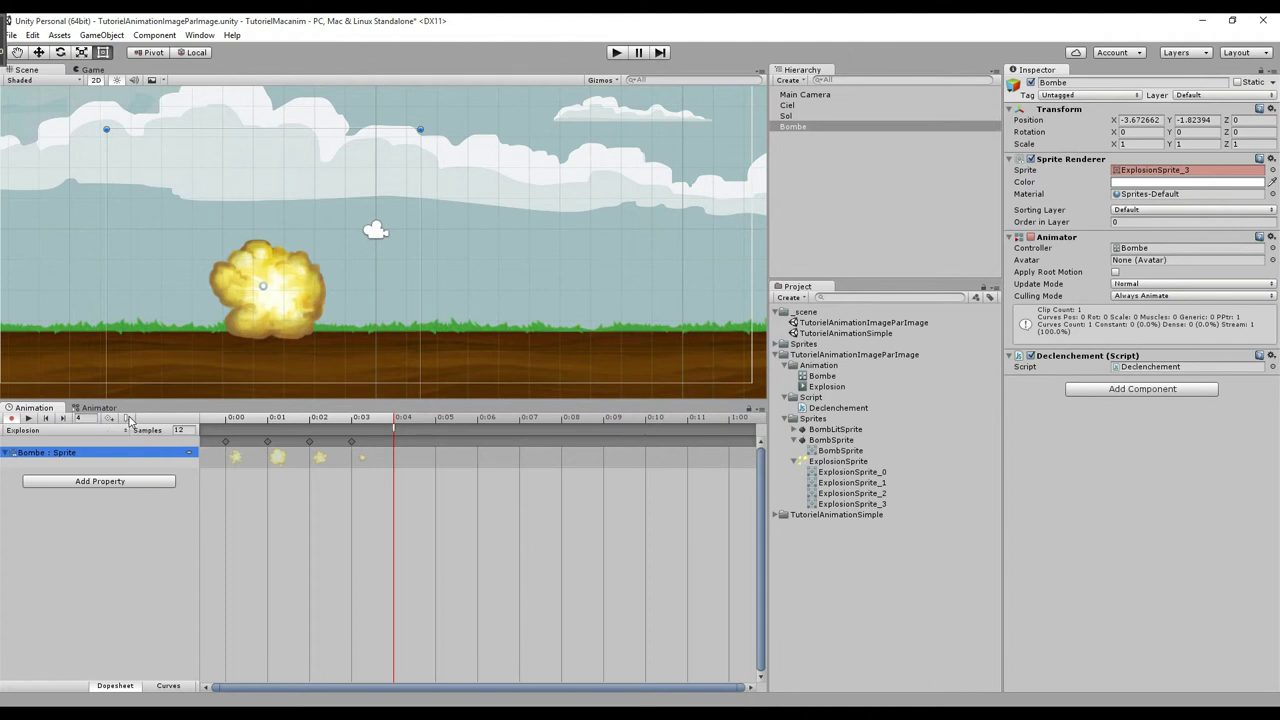
Open the new event's settings, find no function to pick, and return to Declenchement.js
{"action": "double_click", "coordinate": [393, 431]}
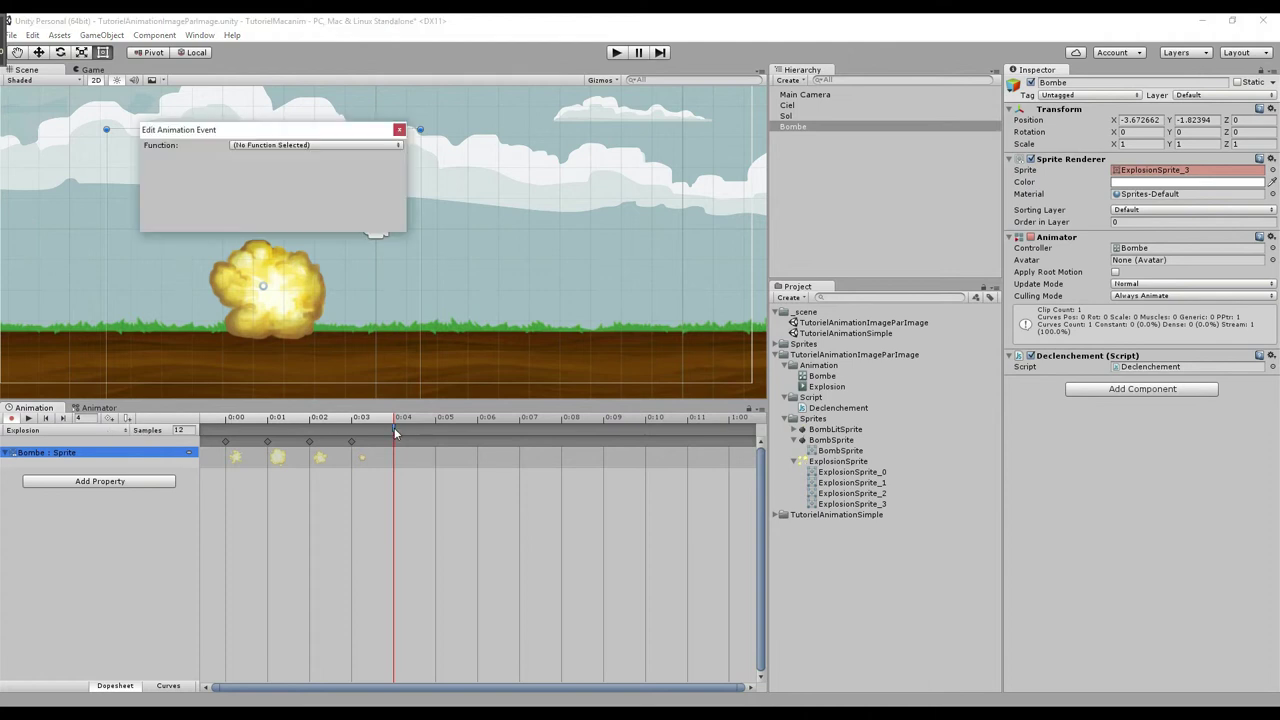
{"action": "left_click", "coordinate": [284, 146]}
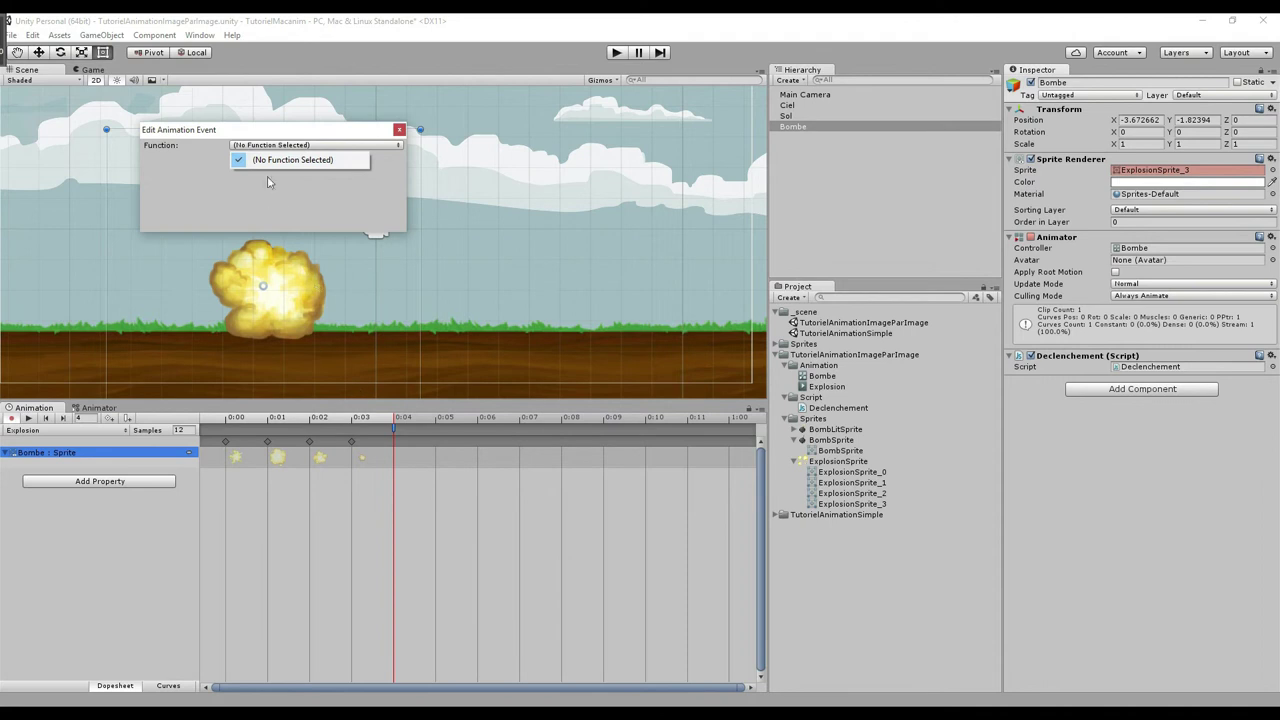
{"action": "left_click", "coordinate": [269, 183]}
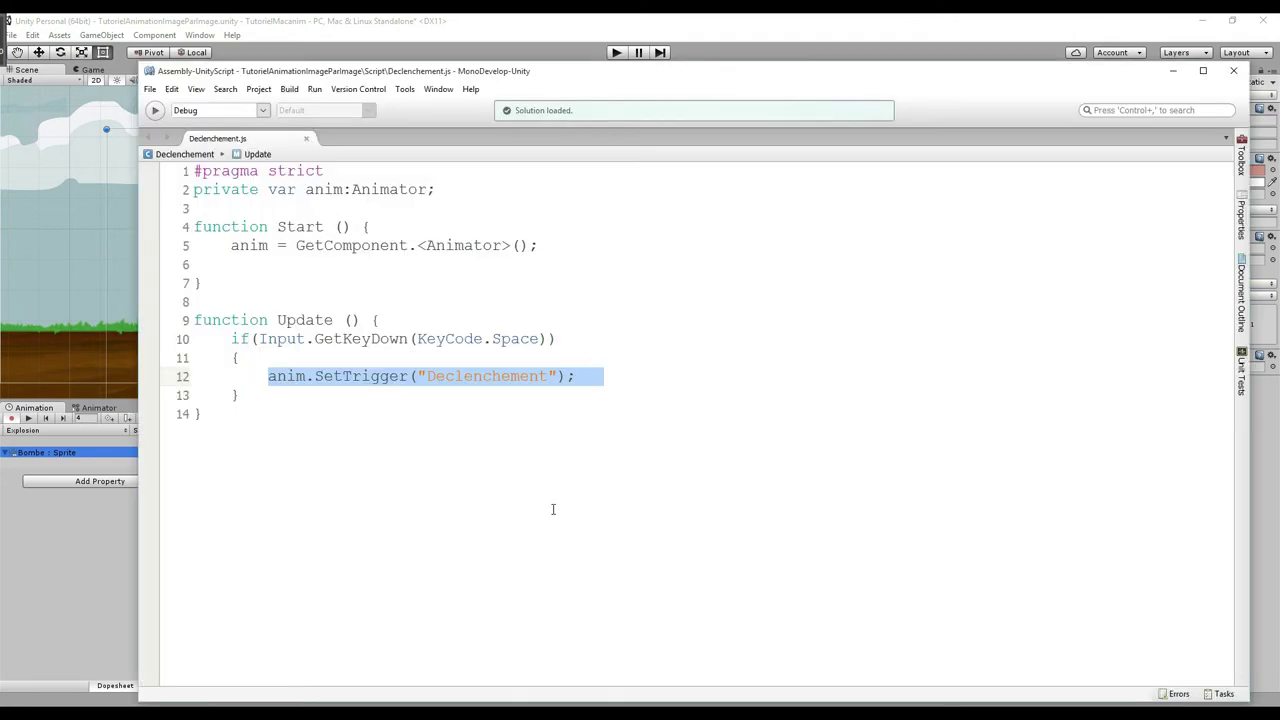
{"action": "left_click", "coordinate": [321, 420]}
Below Update, add an empty function FinExplosion() with its braces
{"action": "key", "text": "Return"}
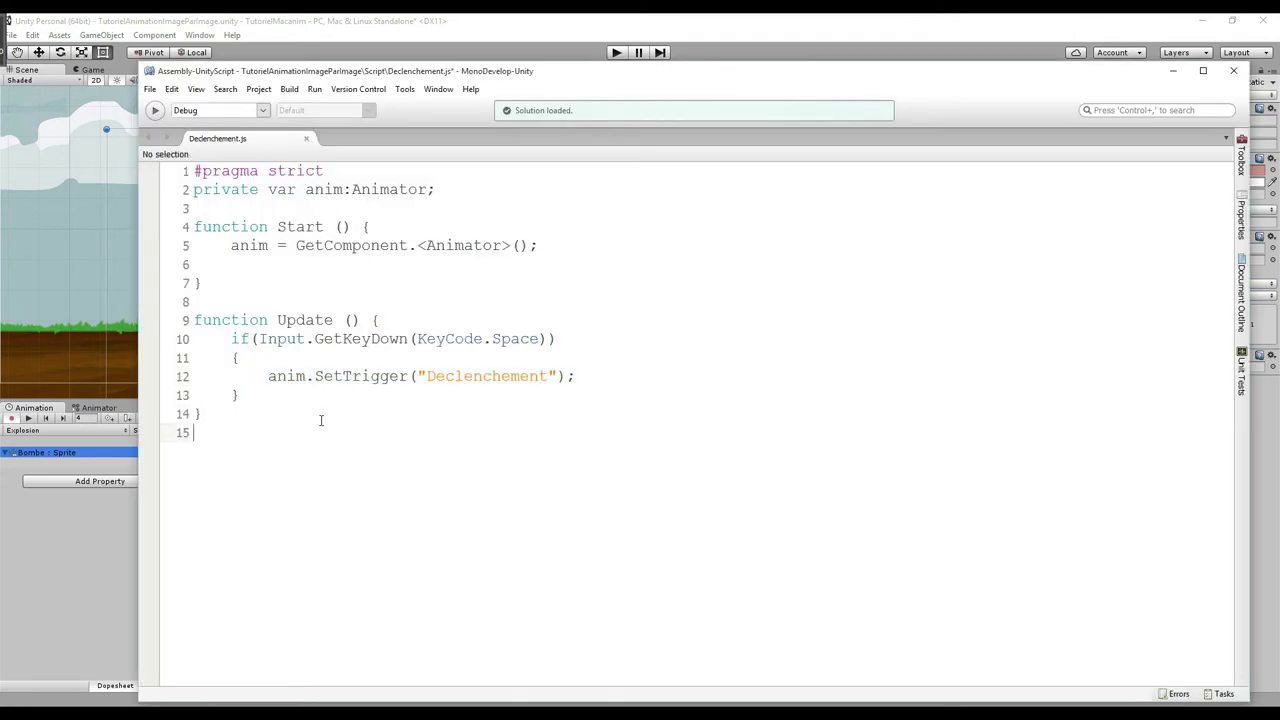
{"action": "key", "text": "Return"}
{"action": "key", "text": "Return"}
{"action": "type", "text": "functio"}
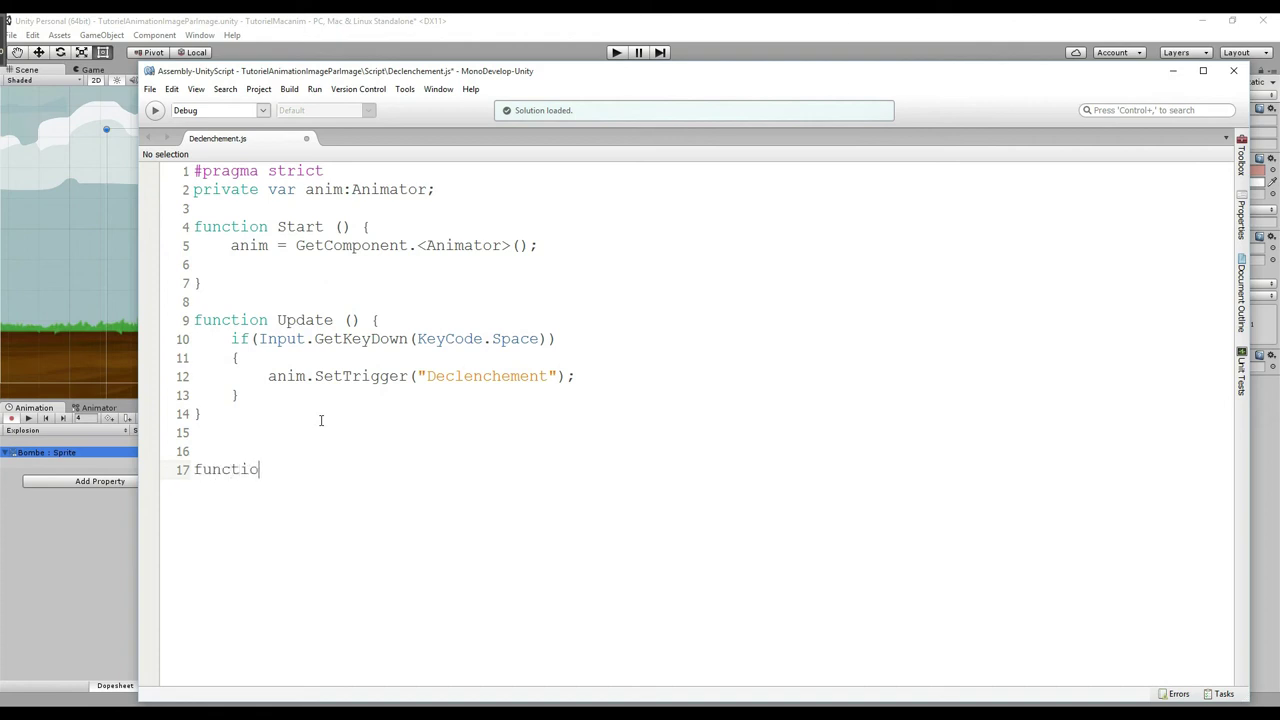
{"action": "type", "text": "n F"}
{"action": "type", "text": "inExplos"}
{"action": "type", "text": "ion()"}
{"action": "key", "text": "Return"}
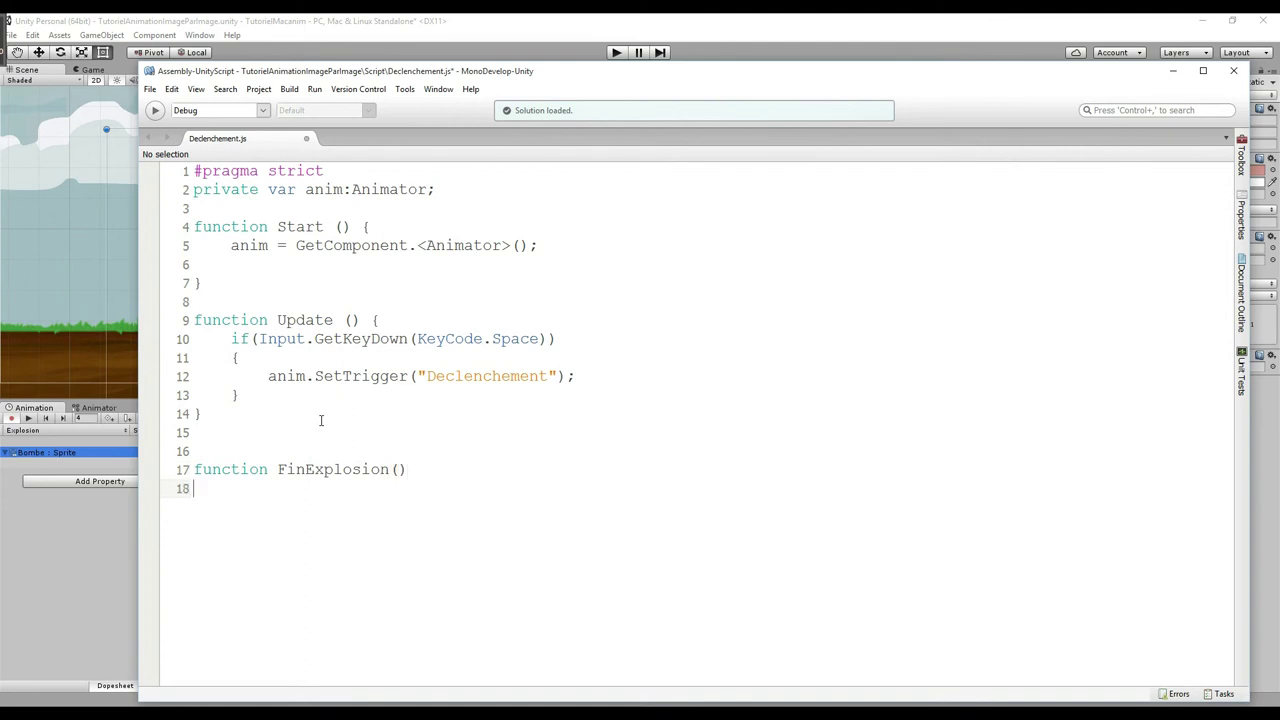
{"action": "type", "text": "{"}
{"action": "key", "text": "Return"}
{"action": "key", "text": "Return"}
{"action": "type", "text": "}"}
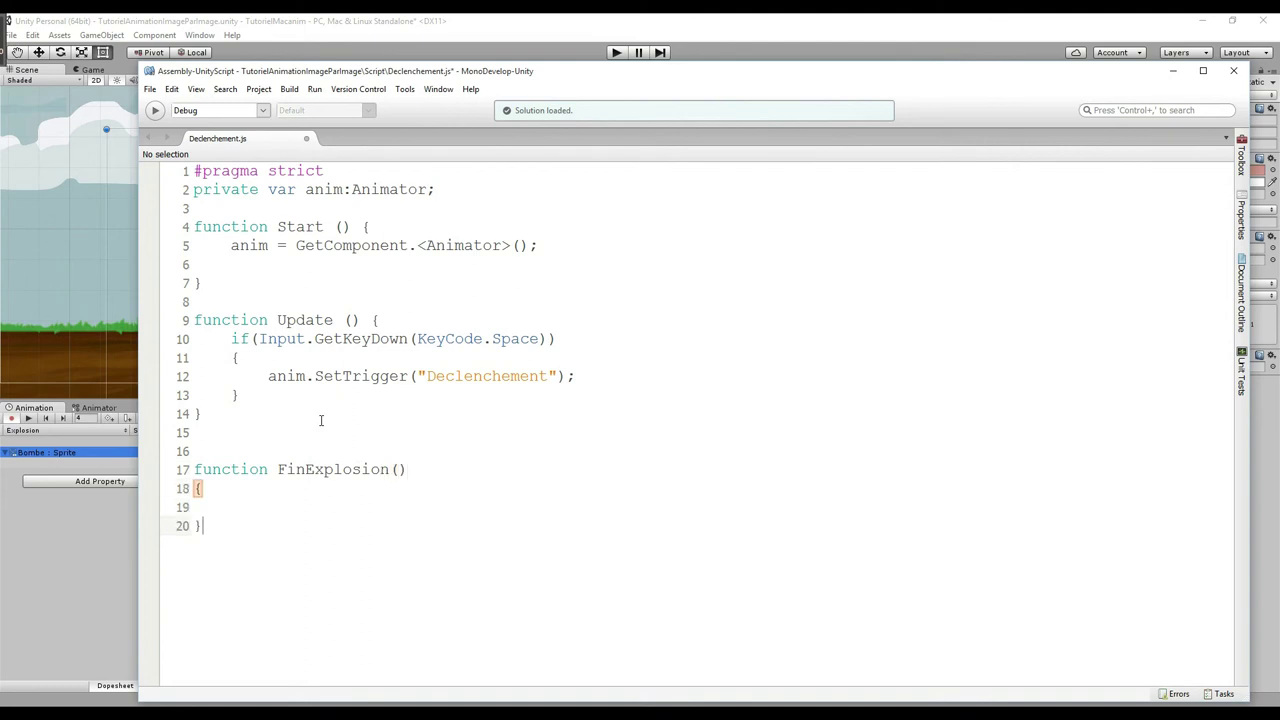
{"action": "key", "text": "Up"}
Fill FinExplosion with GameObject.Destroy(this.gameObject);
{"action": "type", "text": "Game"}
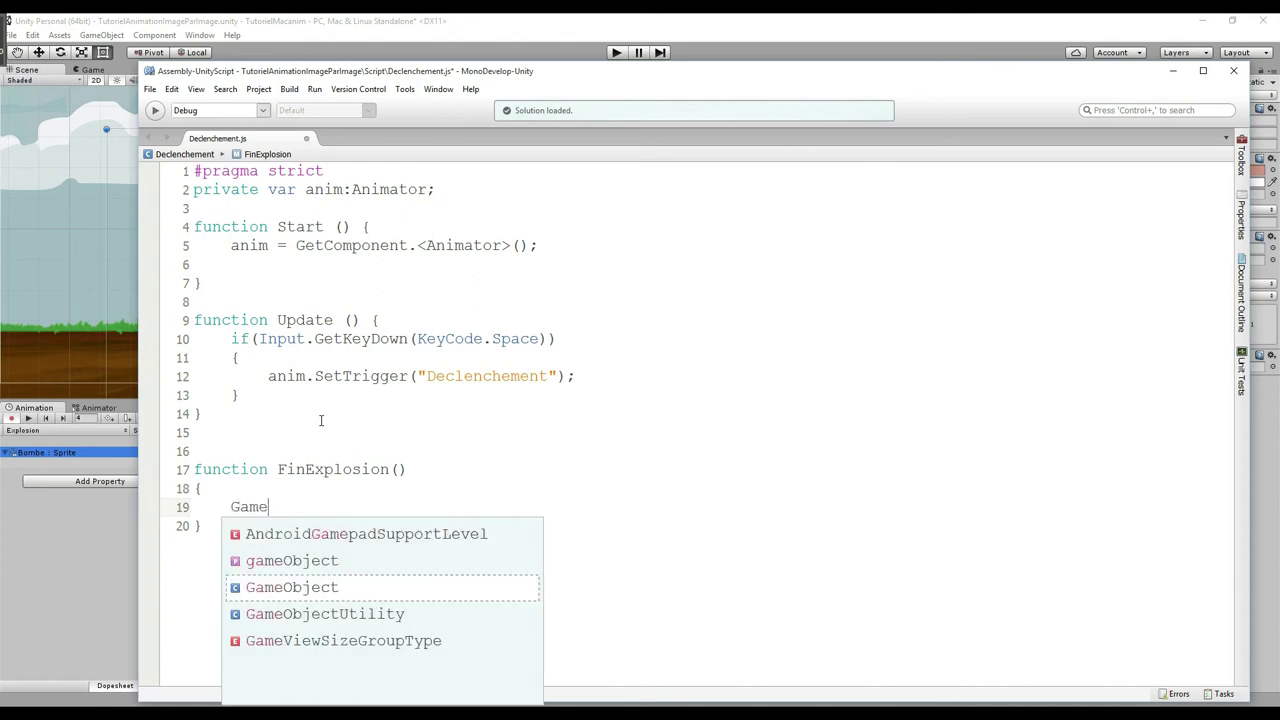
{"action": "key", "text": "Return"}
{"action": "type", "text": ".Des"}
{"action": "key", "text": "Return"}
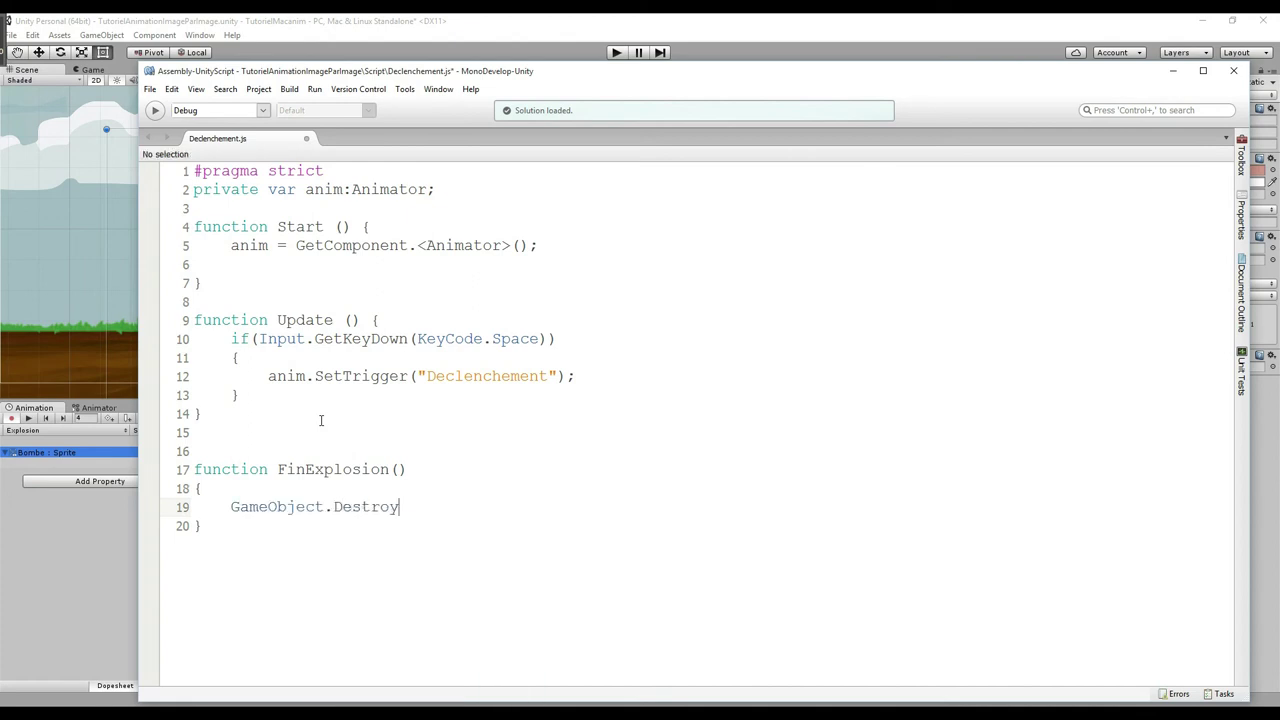
{"action": "type", "text": "()"}
{"action": "key", "text": "Left"}
{"action": "type", "text": "this.G"}
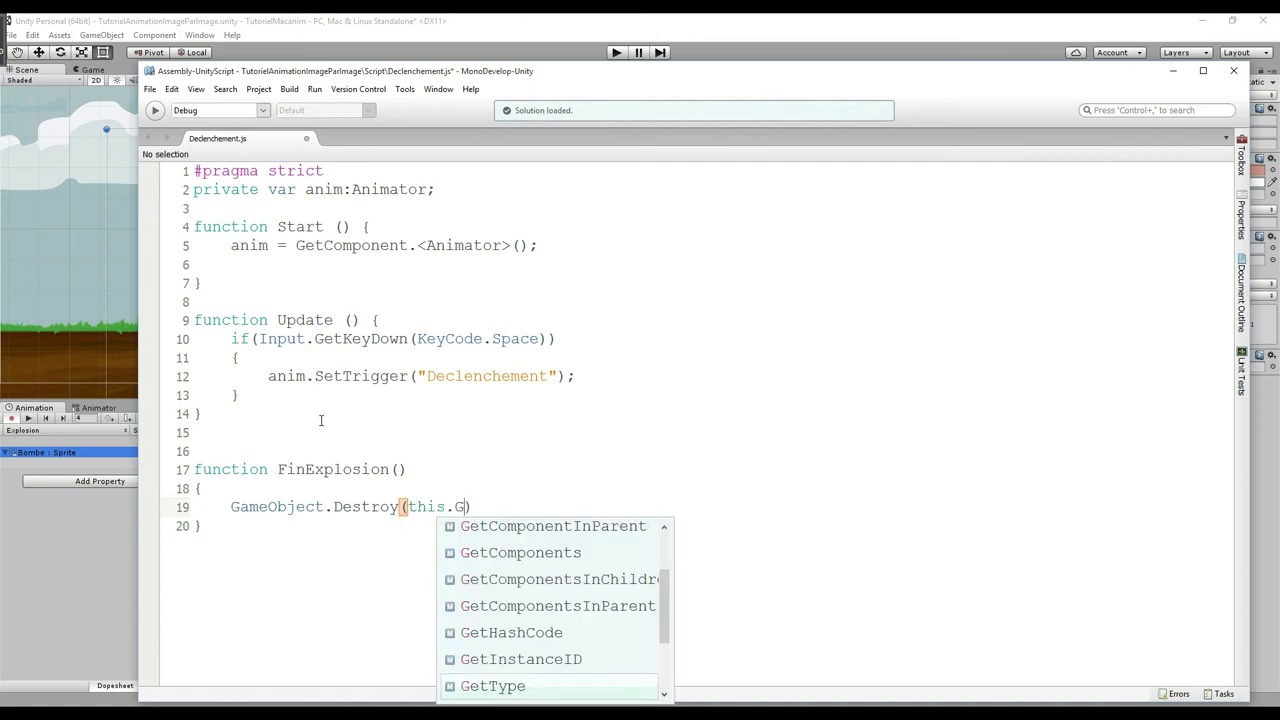
{"action": "key", "text": "BackSpace"}
{"action": "type", "text": "gam"}
{"action": "key", "text": "Return"}
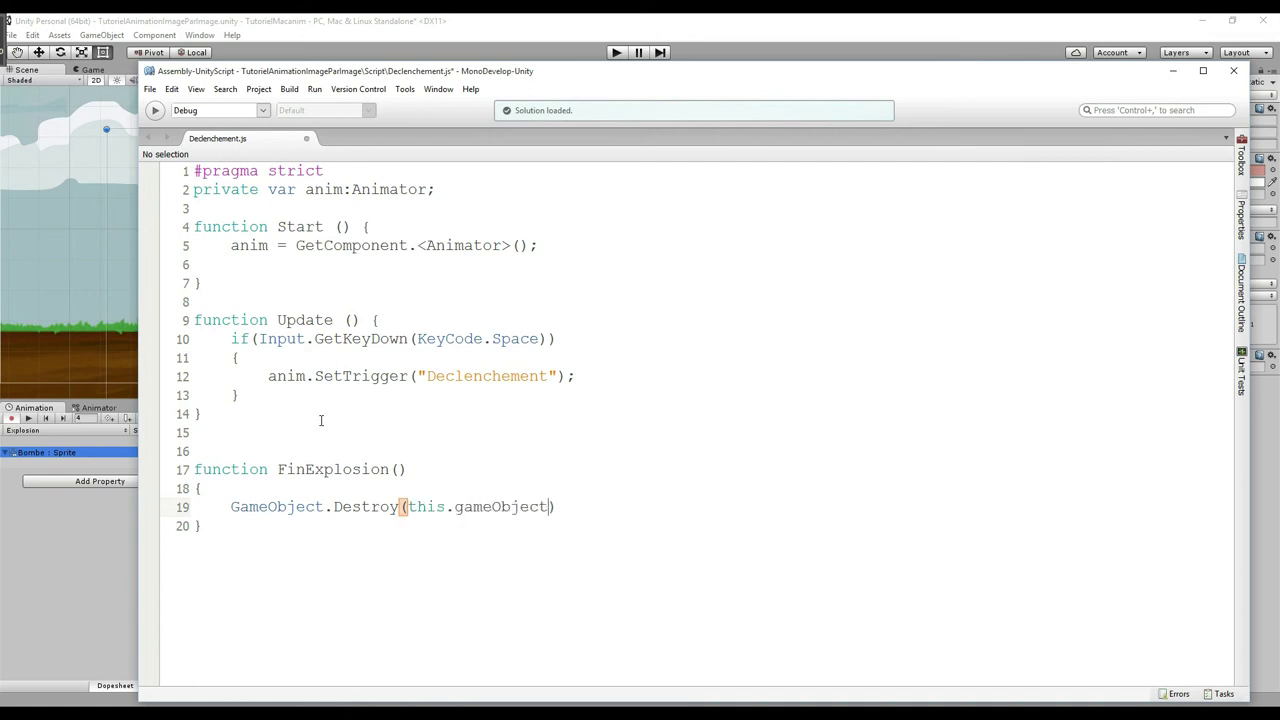
{"action": "key", "text": "Right"}
{"action": "type", "text": ";"}
Highlight Destroy, GameObject and this.gameObject to explain them, then save the script
{"action": "double_click", "coordinate": [352, 508]}
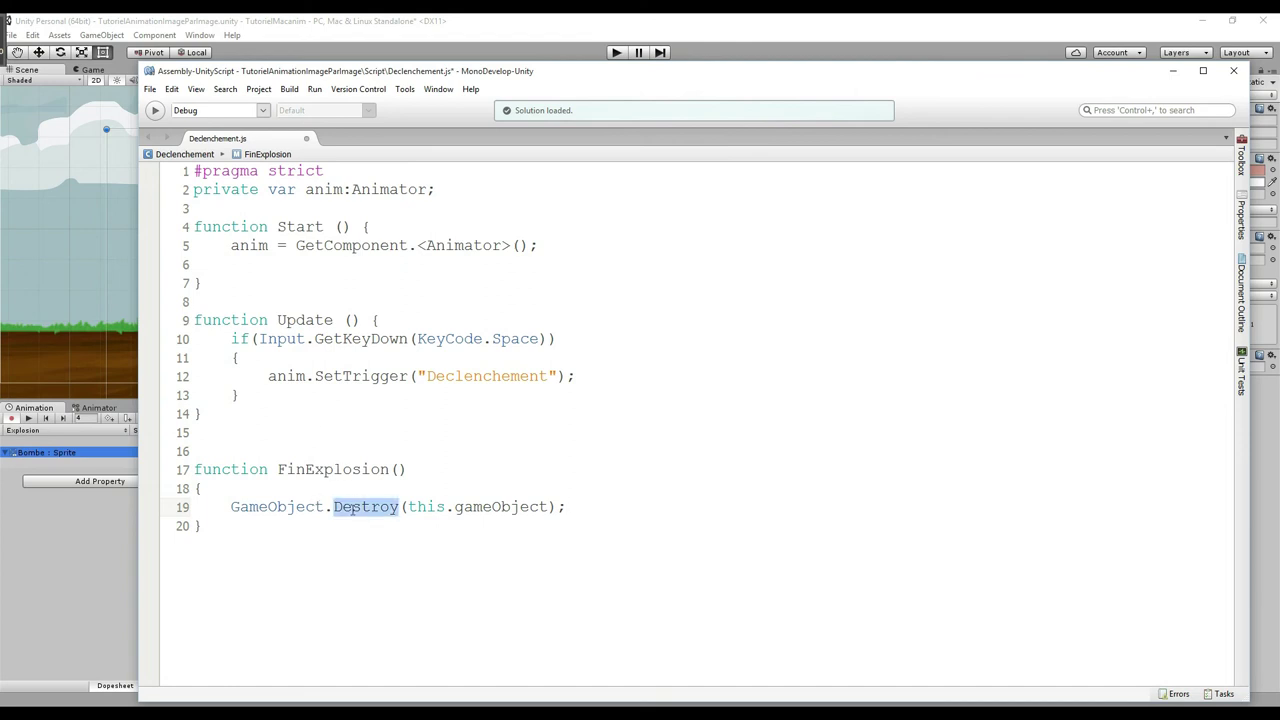
{"action": "double_click", "coordinate": [281, 508]}
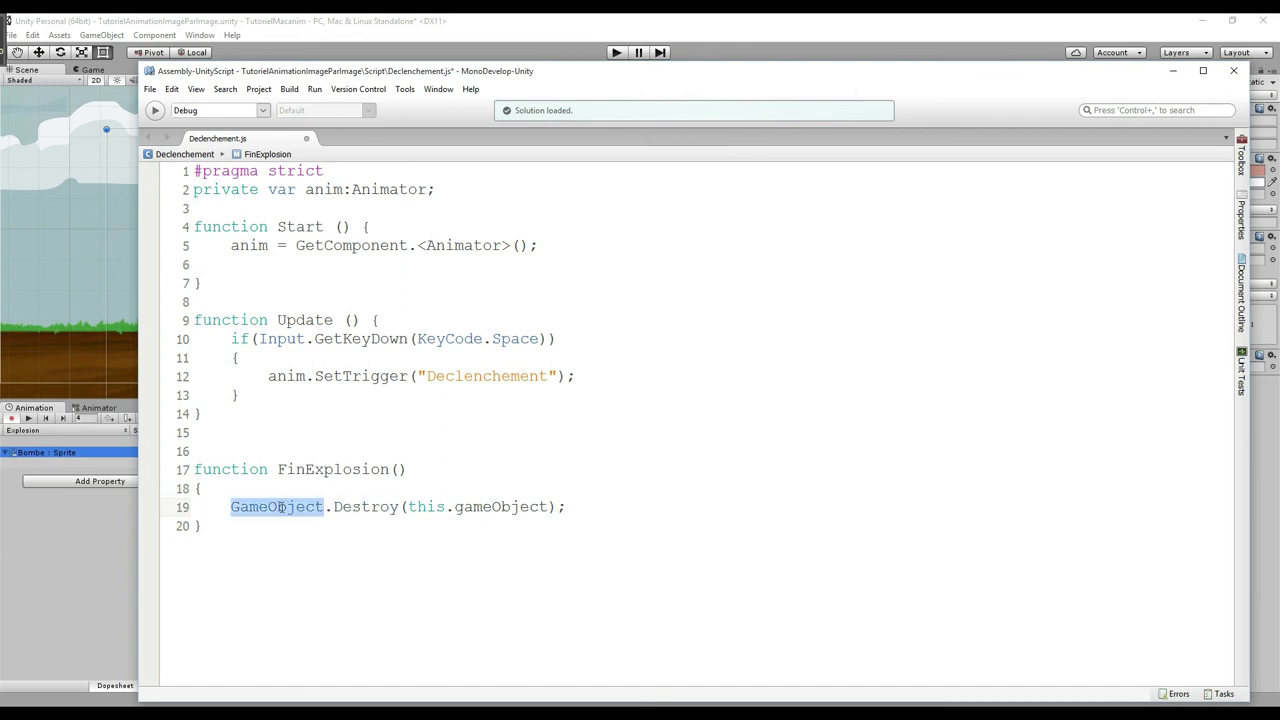
{"action": "double_click", "coordinate": [372, 508]}
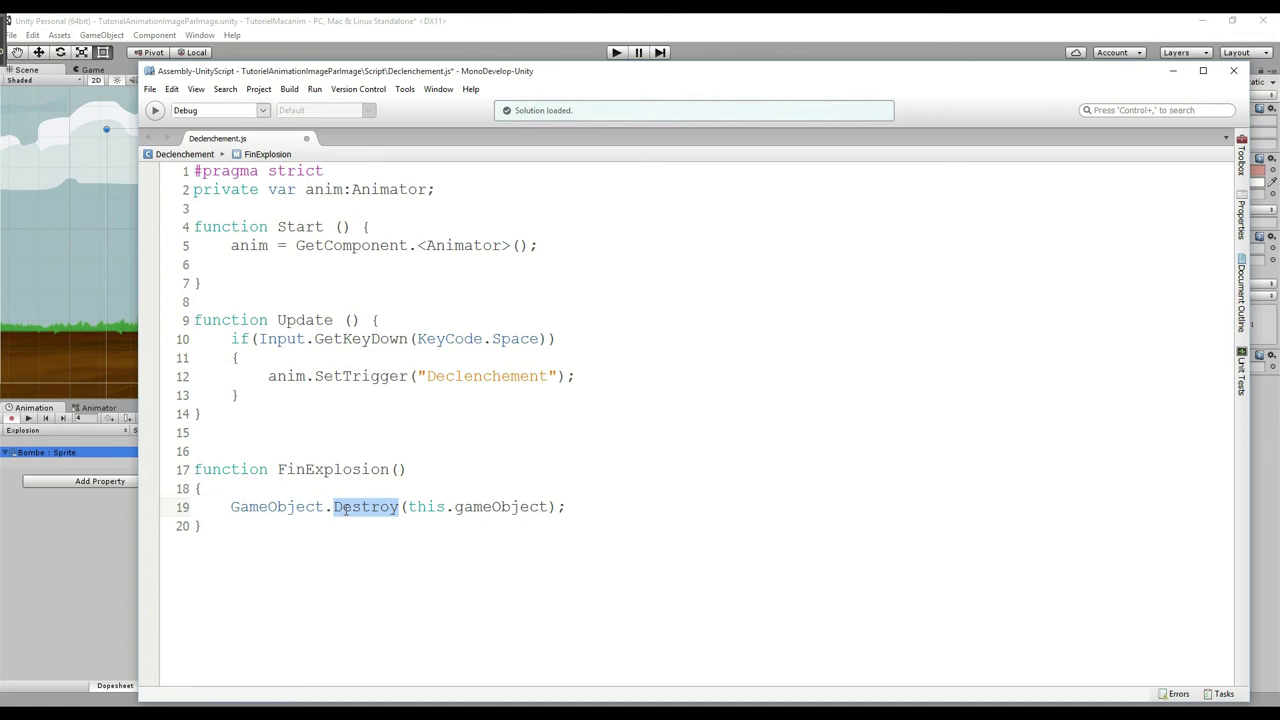
{"action": "double_click", "coordinate": [300, 508]}
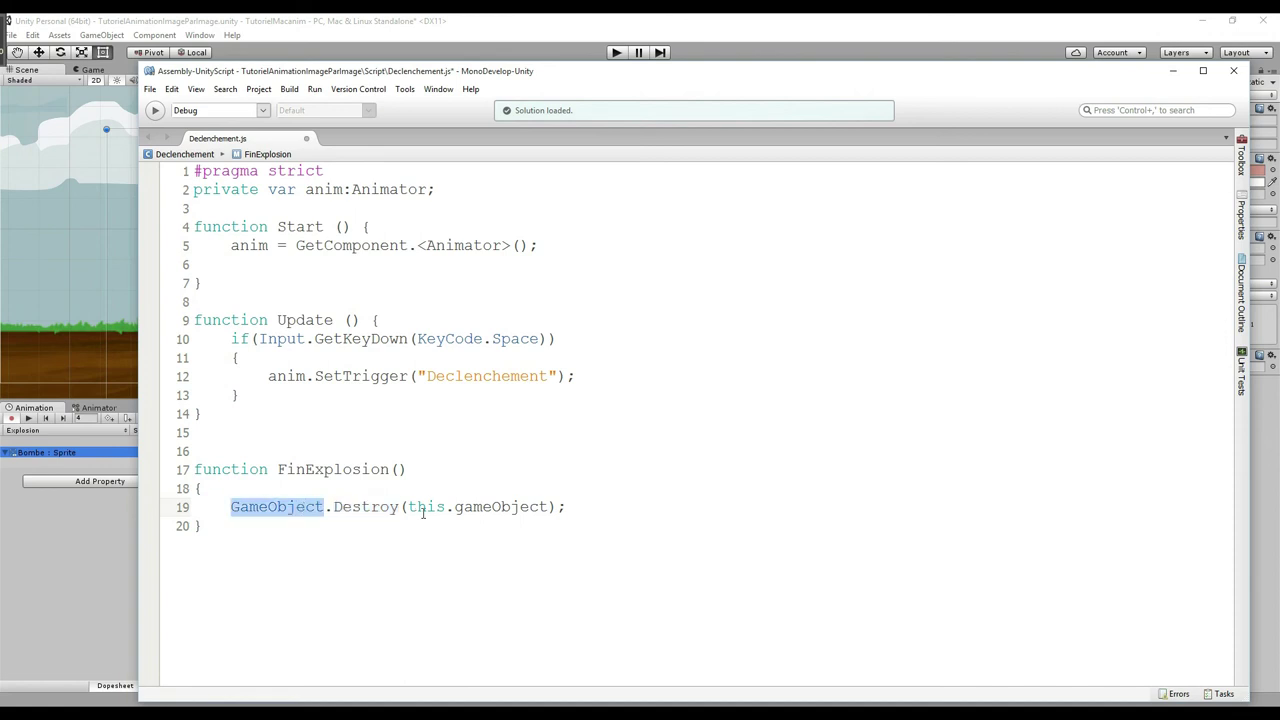
{"action": "left_click_drag", "start_coordinate": [409, 507], "coordinate": [549, 507]}
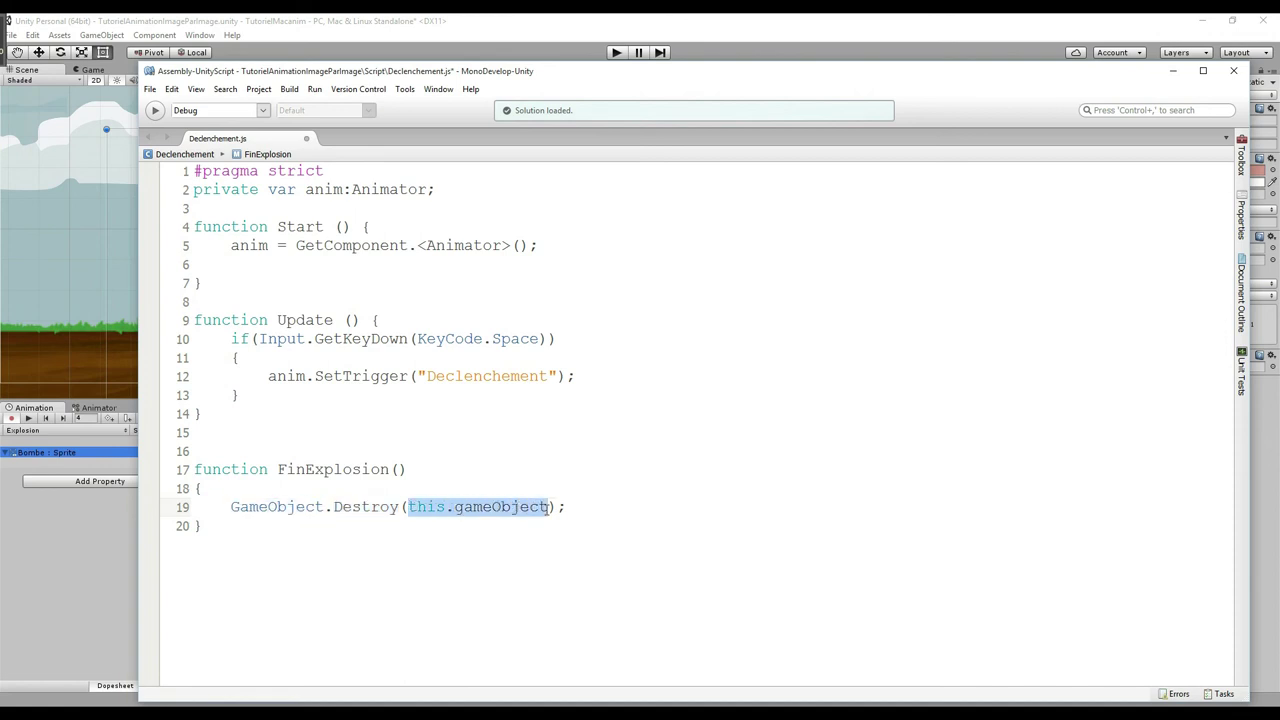
{"action": "key", "text": "ctrl+s"}
Set the Explosion event's function to FinExplosion(), close the event settings, and play the scene
{"action": "left_click", "coordinate": [377, 24]}
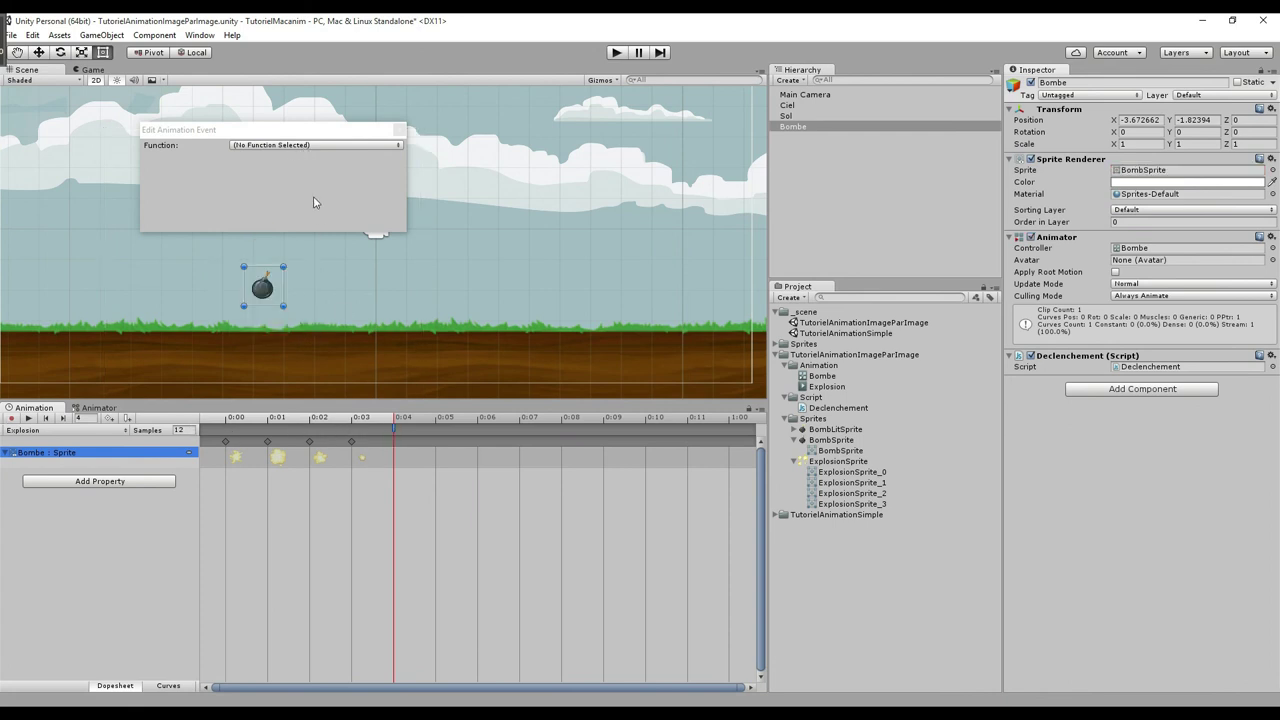
{"action": "left_click", "coordinate": [309, 146]}
{"action": "left_click", "coordinate": [268, 162]}
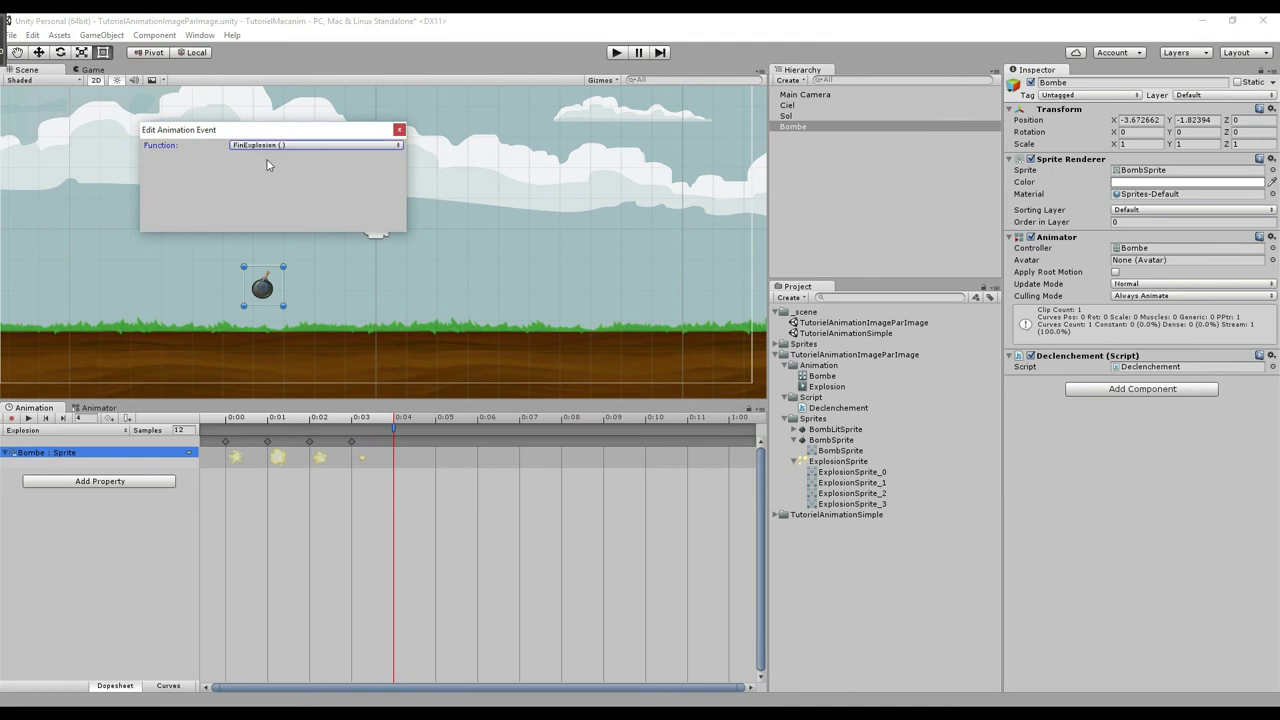
{"action": "left_click", "coordinate": [399, 131]}
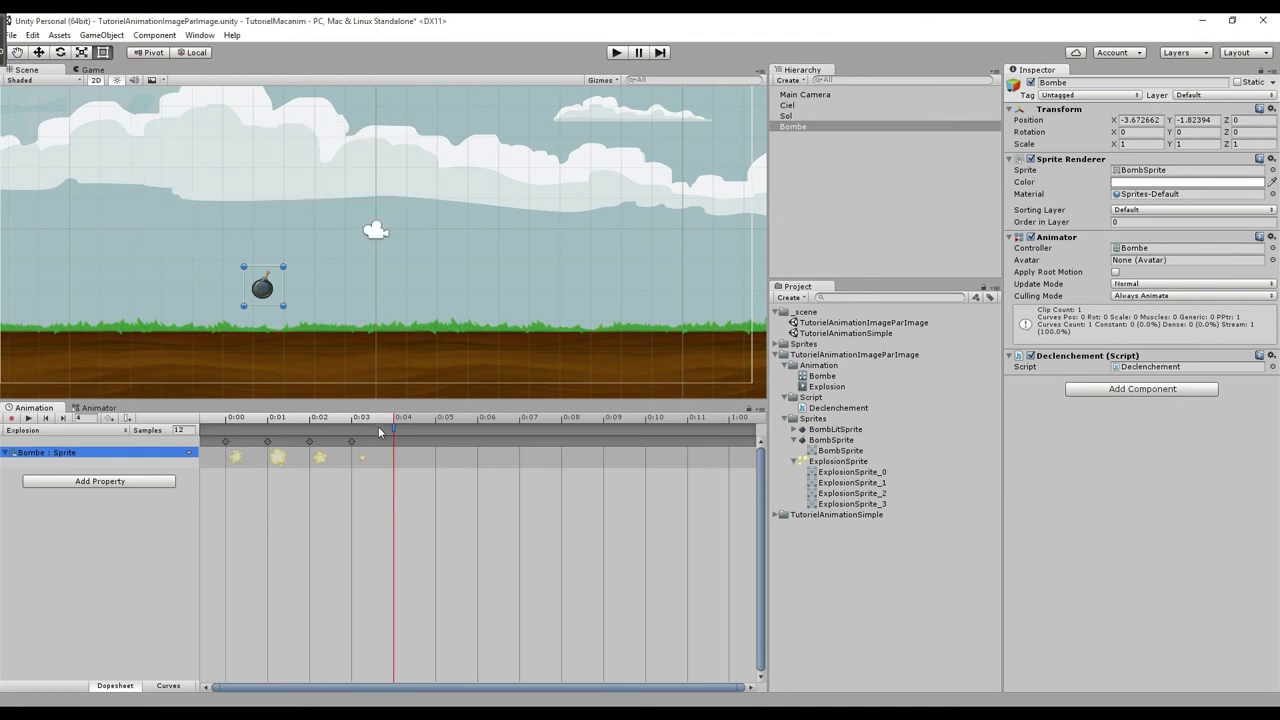
{"action": "left_click", "coordinate": [613, 55]}
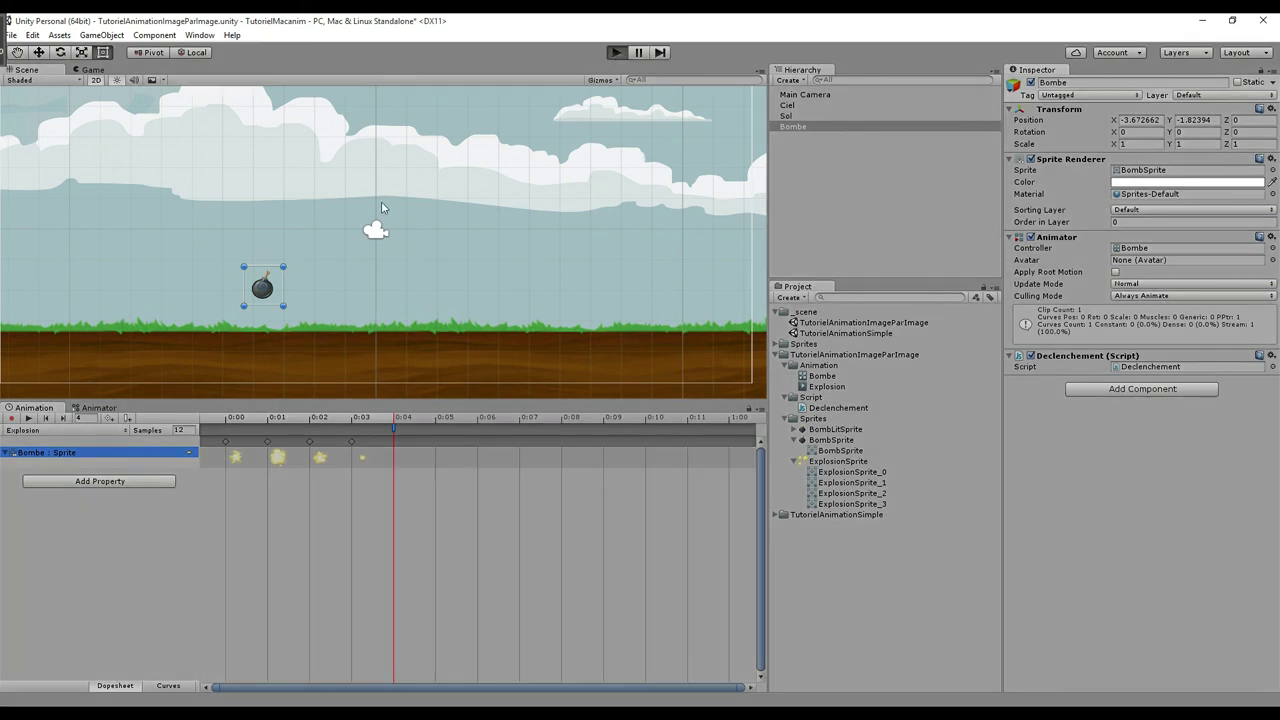